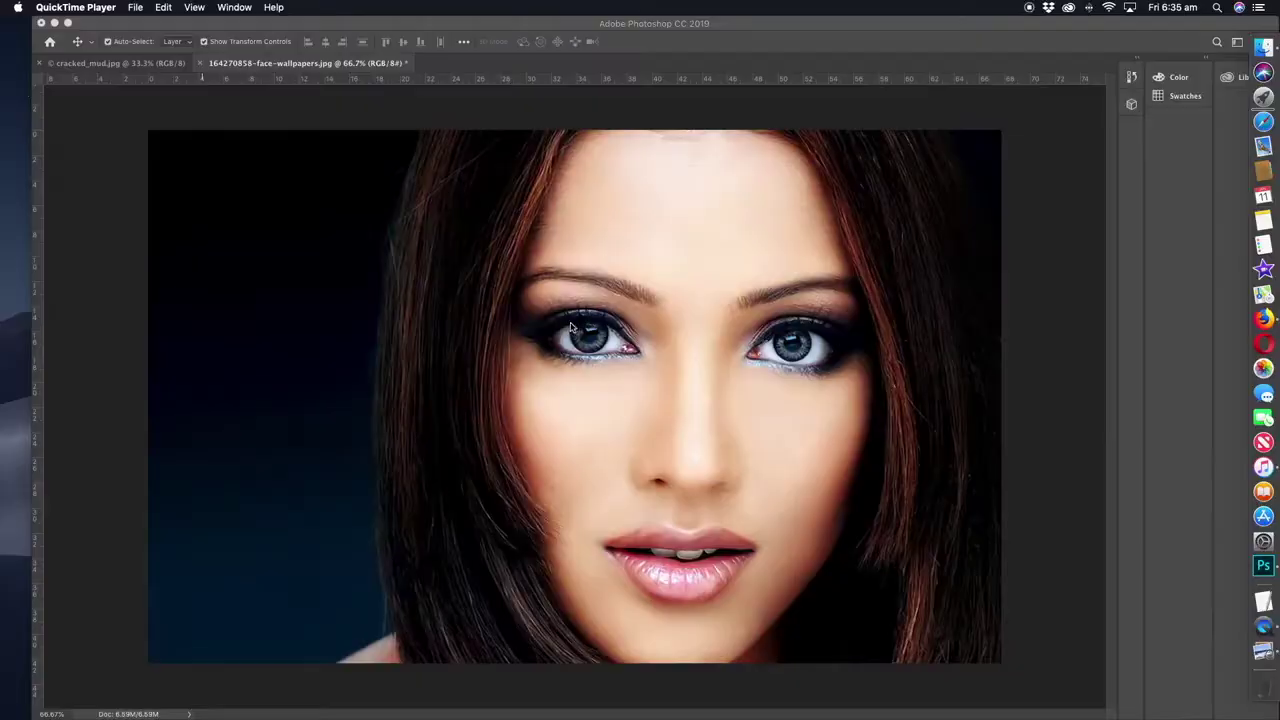
Step: Bring the cracked_mud.jpg texture document to the front
left_click(147, 64)
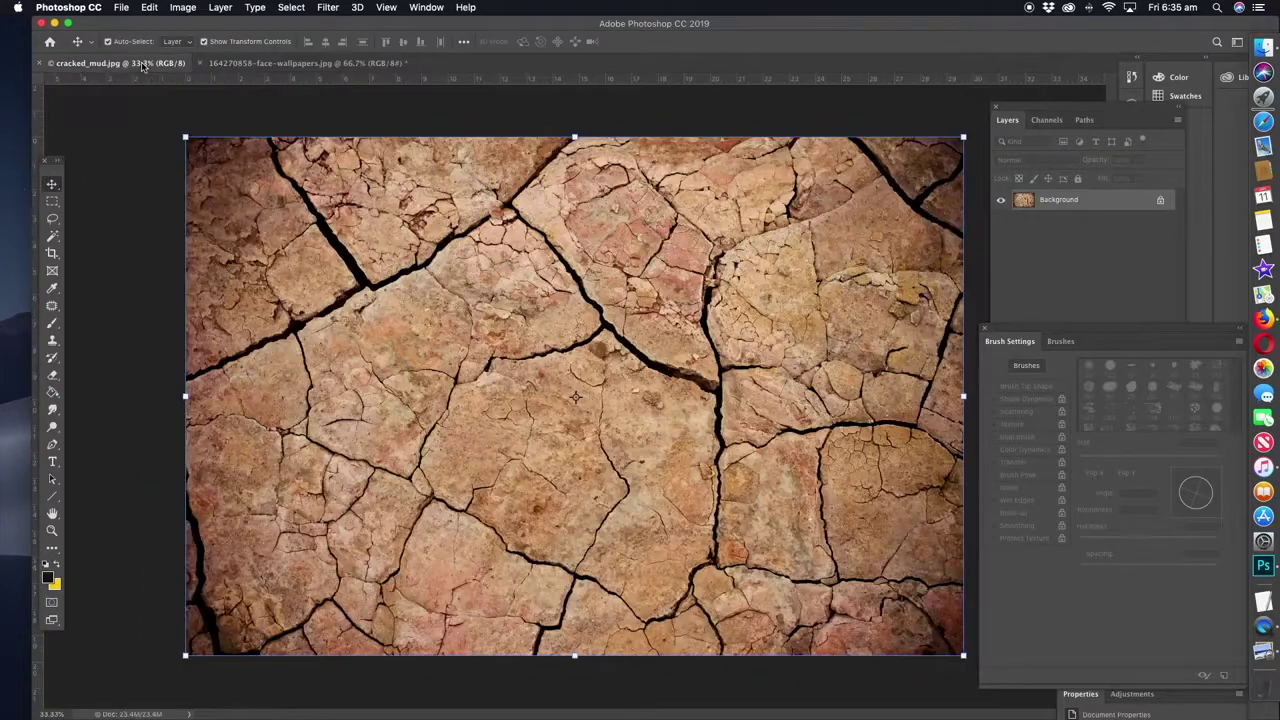
Step: Copy the entire cracked mud texture and paste it onto the face photo as Layer 1
left_click(263, 12)
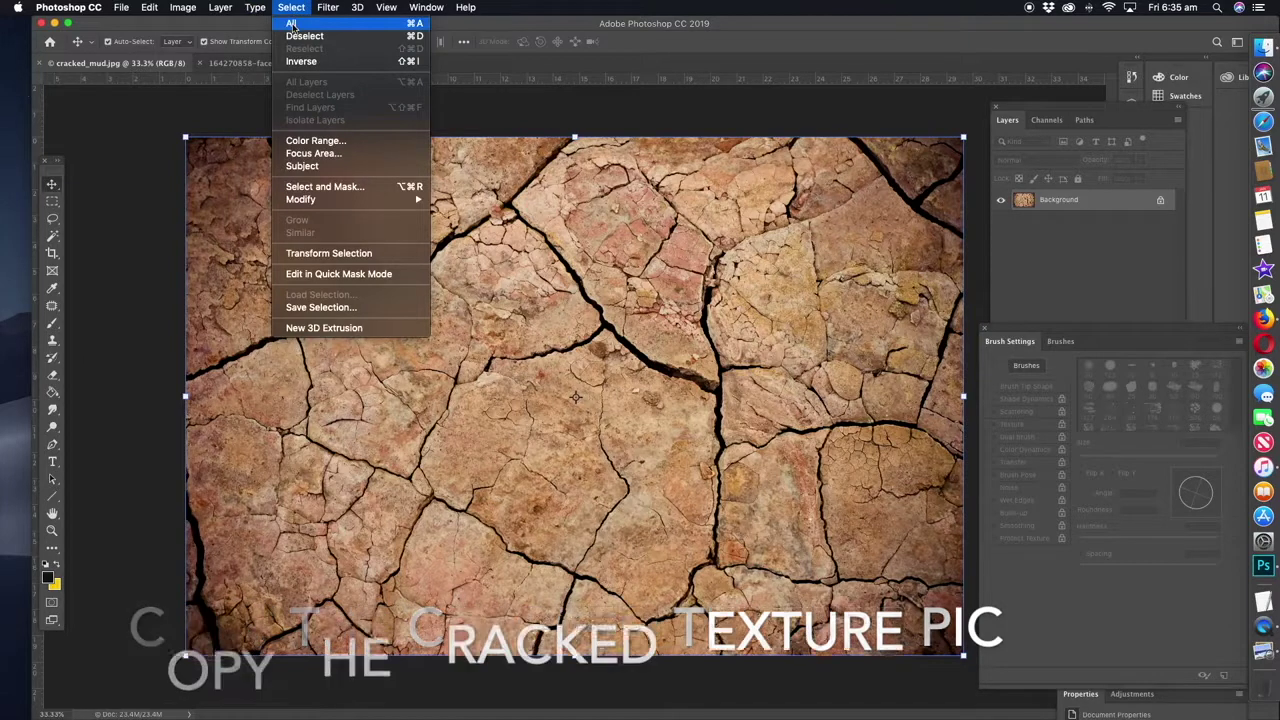
left_click(151, 9)
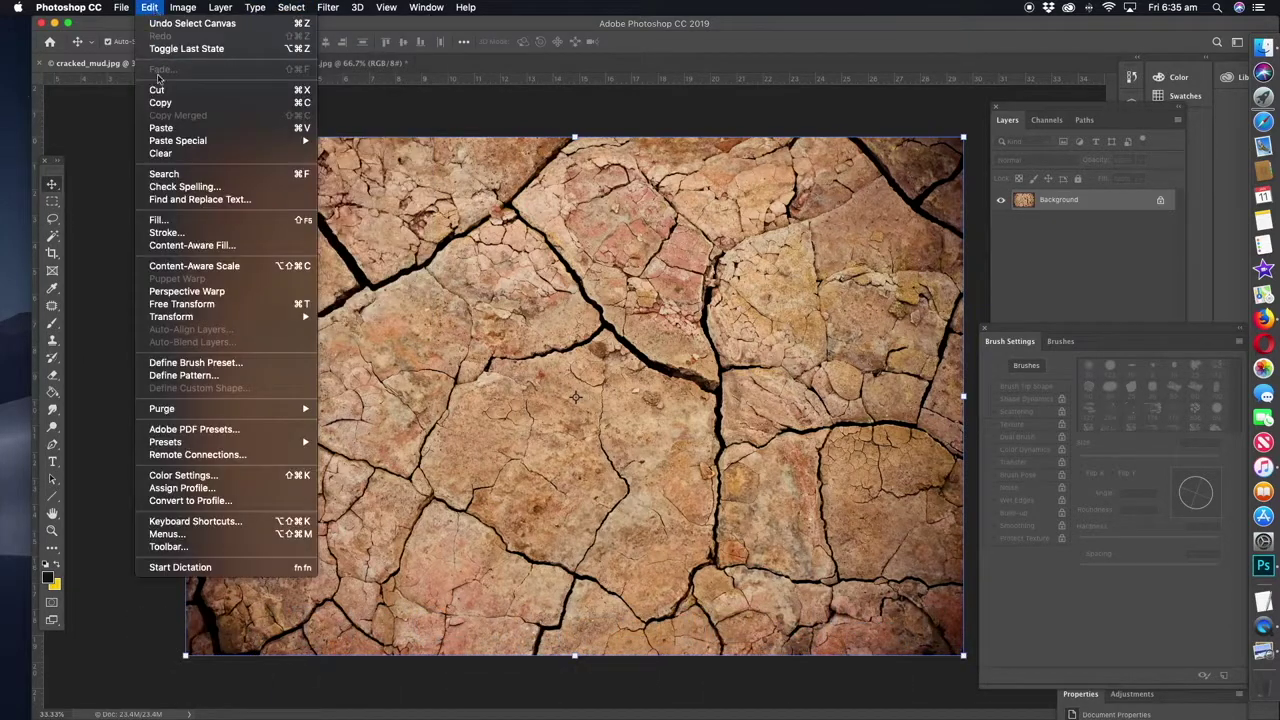
left_click(163, 103)
left_click(234, 63)
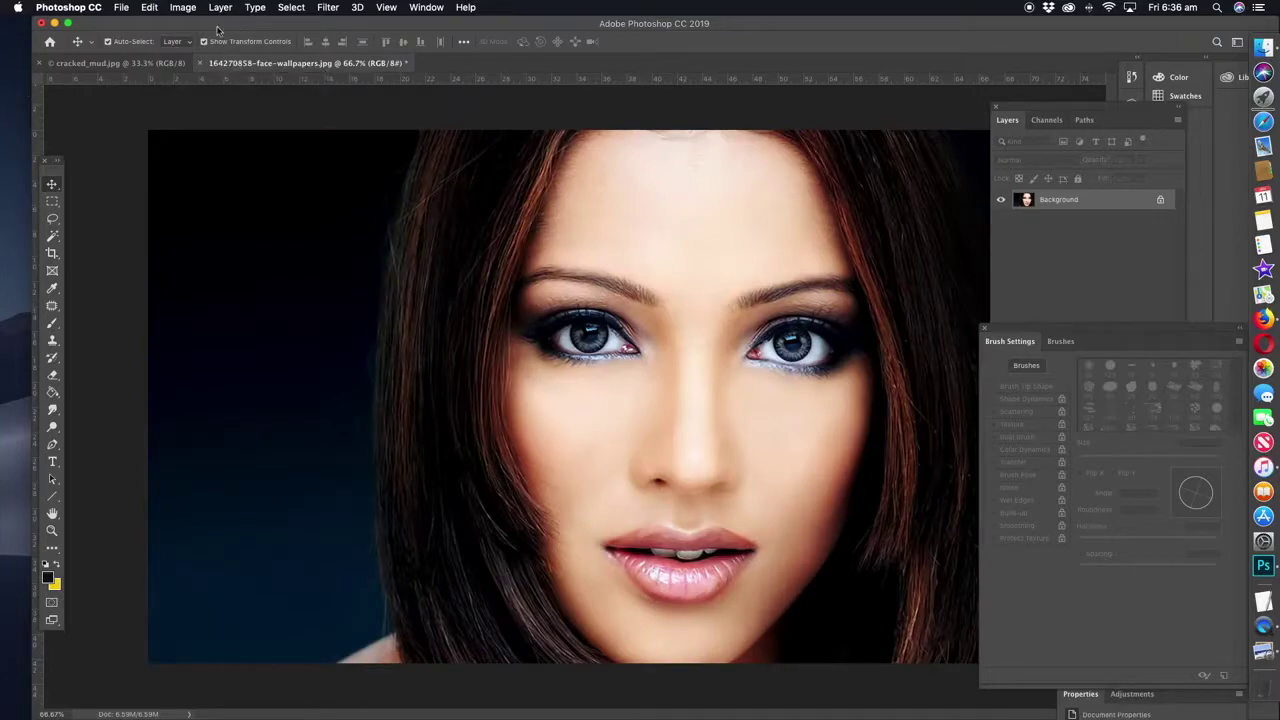
left_click(151, 8)
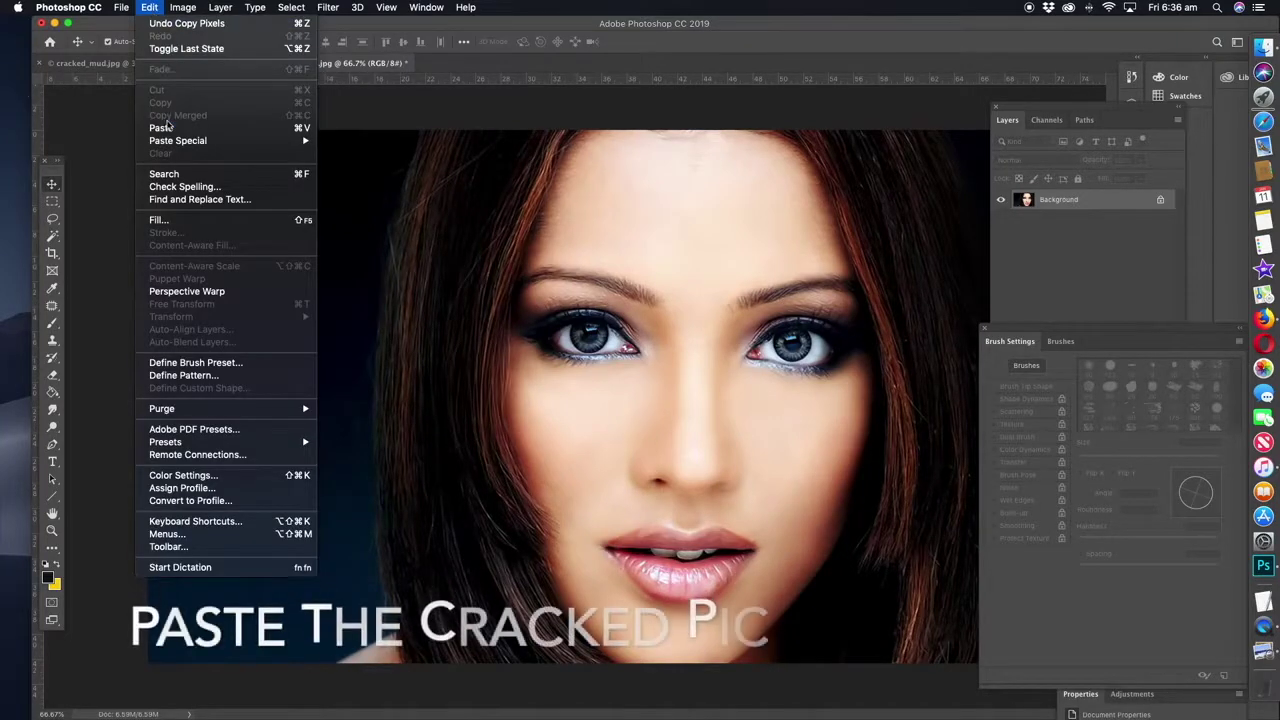
left_click(161, 127)
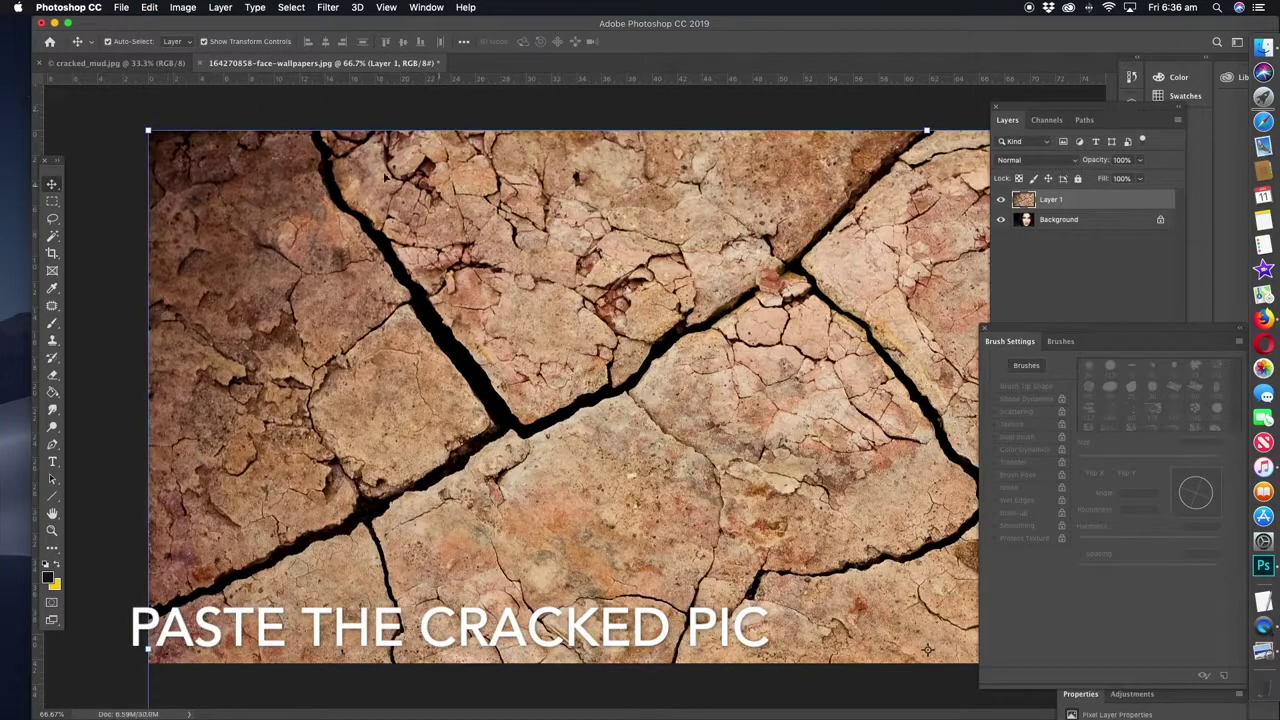
Step: Free-transform the texture into a narrow block over the face down to the chin, leaving hair visible
key("ctrl+t")
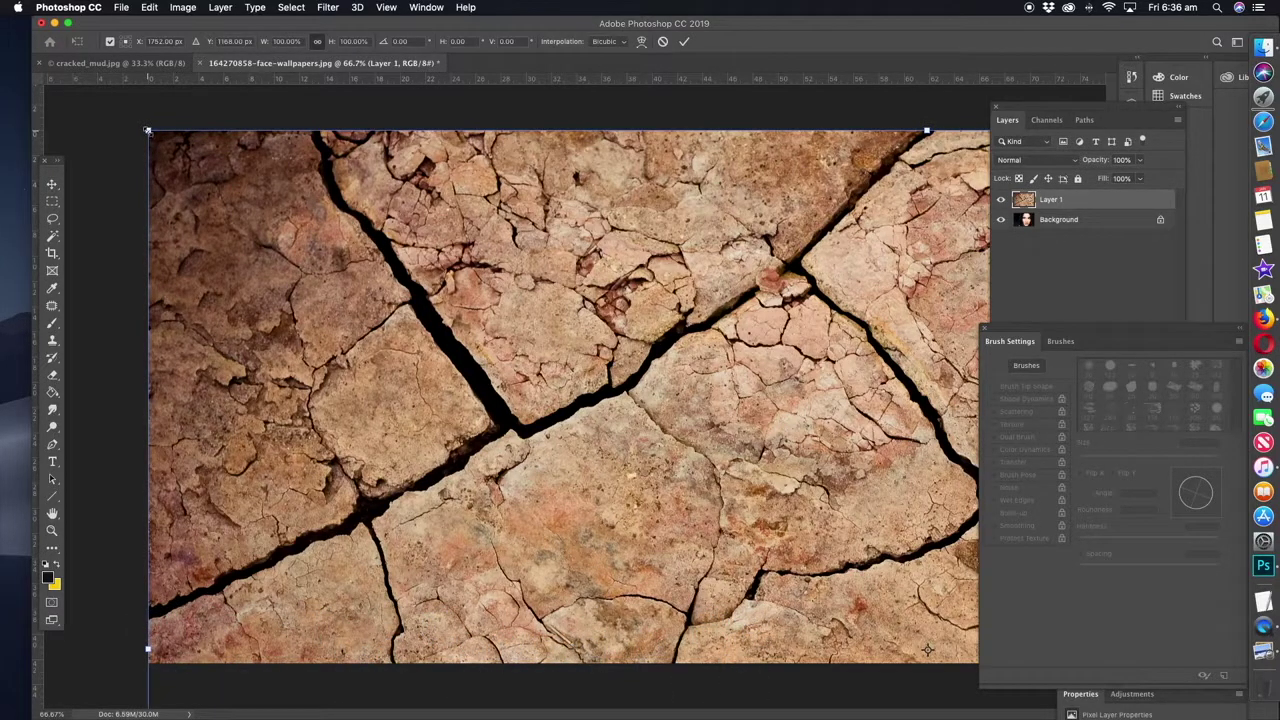
left_click_drag(147, 130, 596, 406)
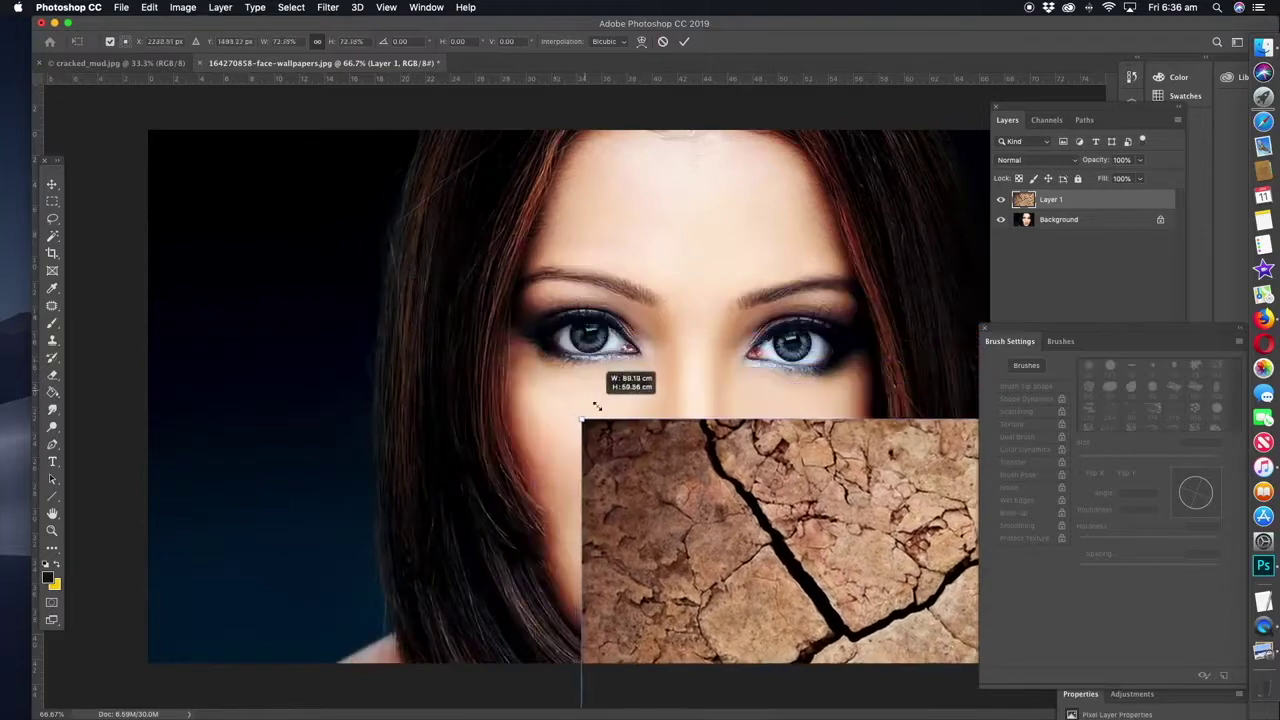
mouse_move(686, 494)
left_mouse_down()
mouse_move(494, 237)
mouse_move(266, 143)
left_mouse_up()
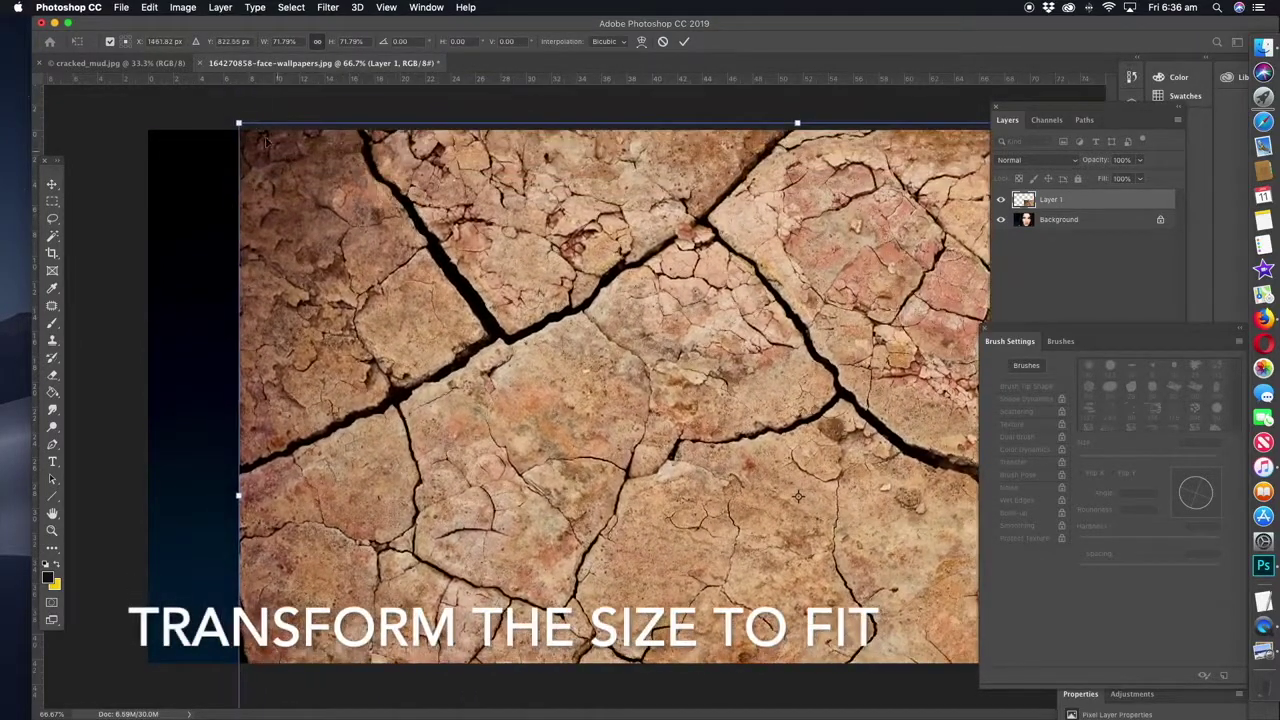
left_click_drag(238, 122, 575, 348)
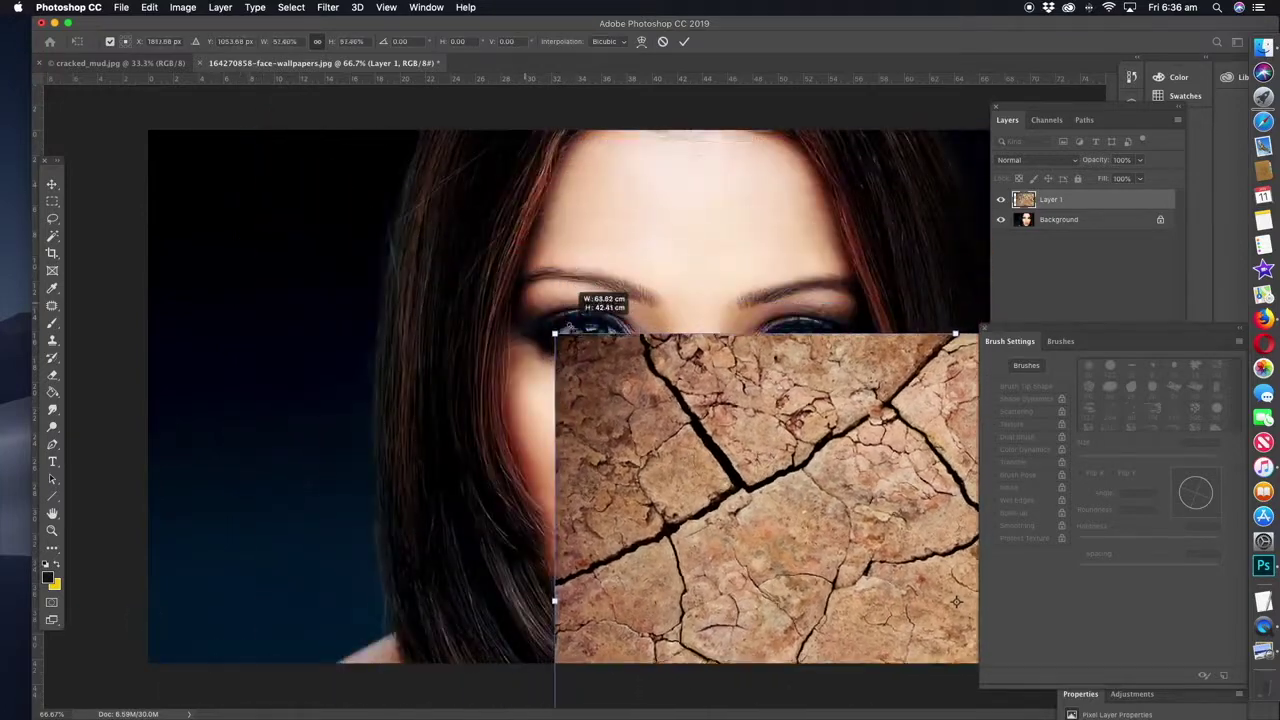
left_click_drag(810, 494, 533, 283)
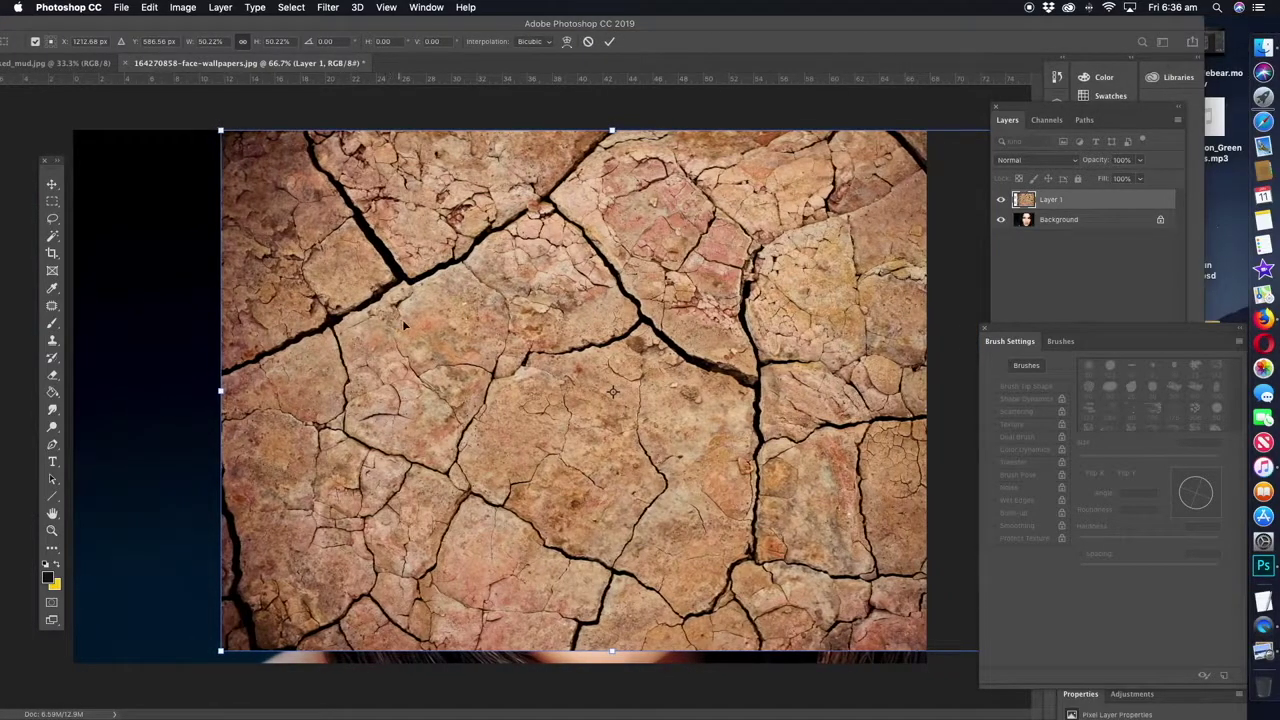
left_click_drag(220, 391, 395, 391)
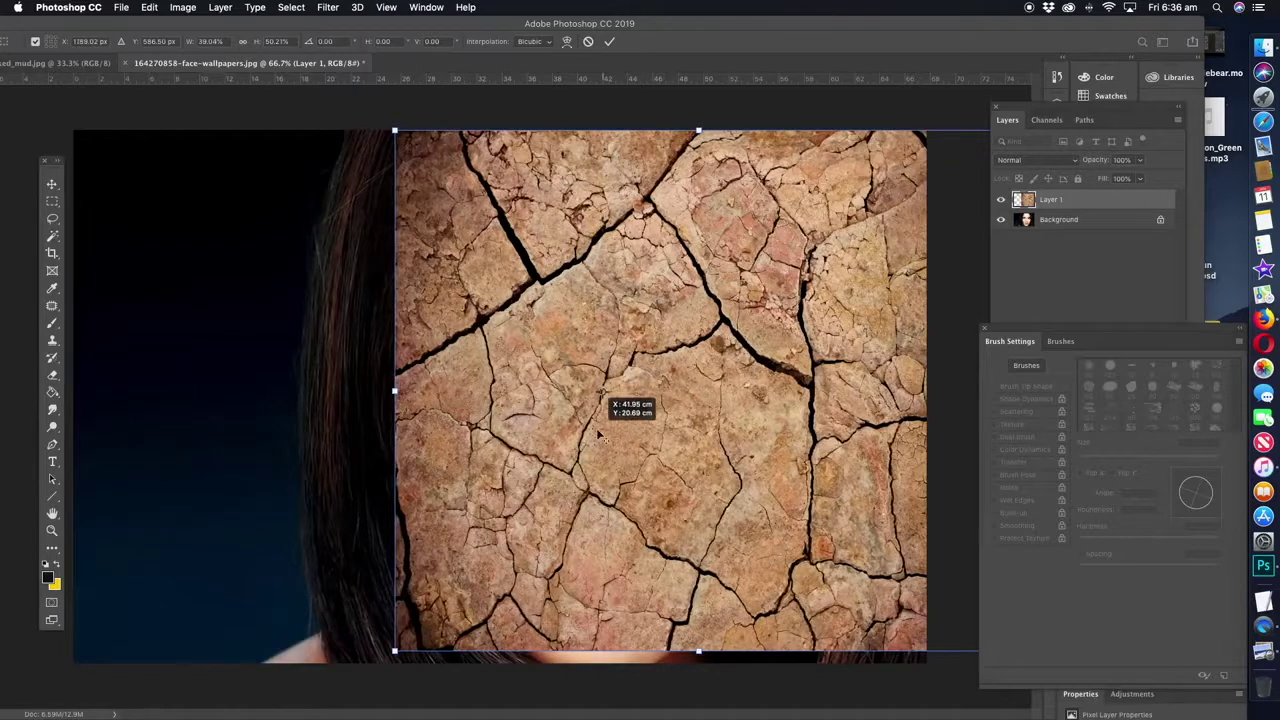
left_click_drag(600, 437, 630, 350)
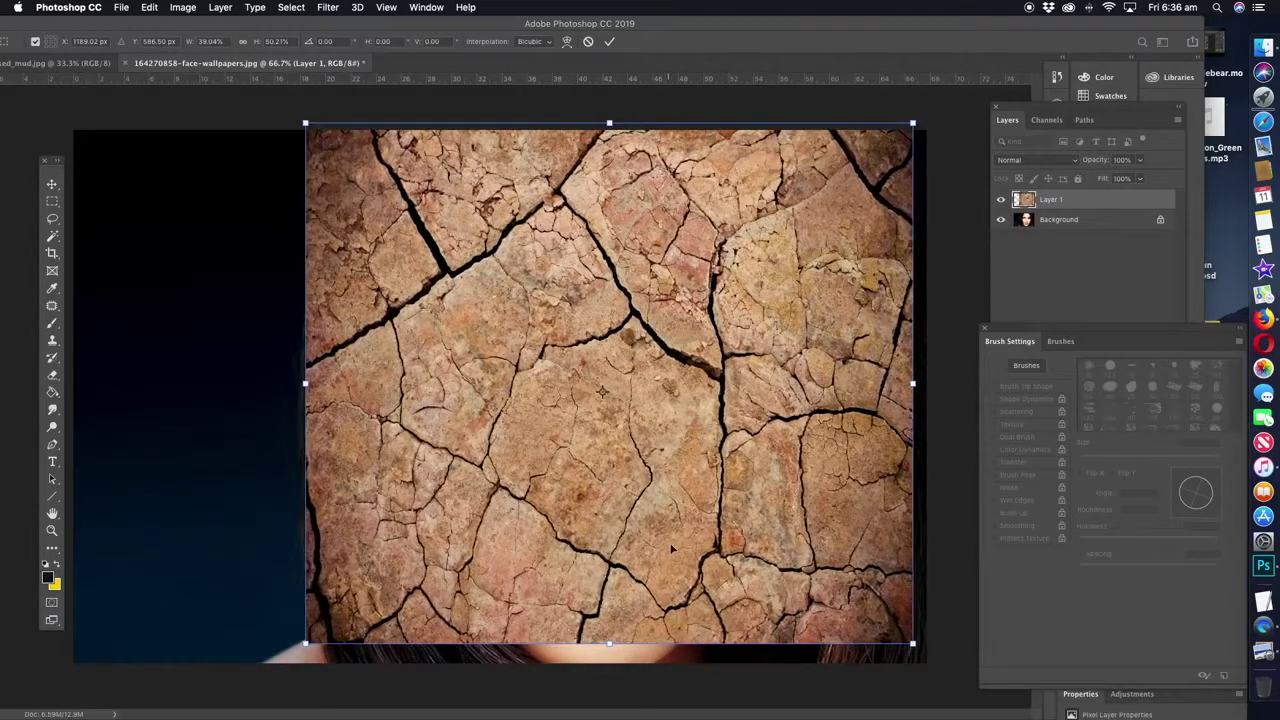
left_click_drag(609, 645, 609, 662)
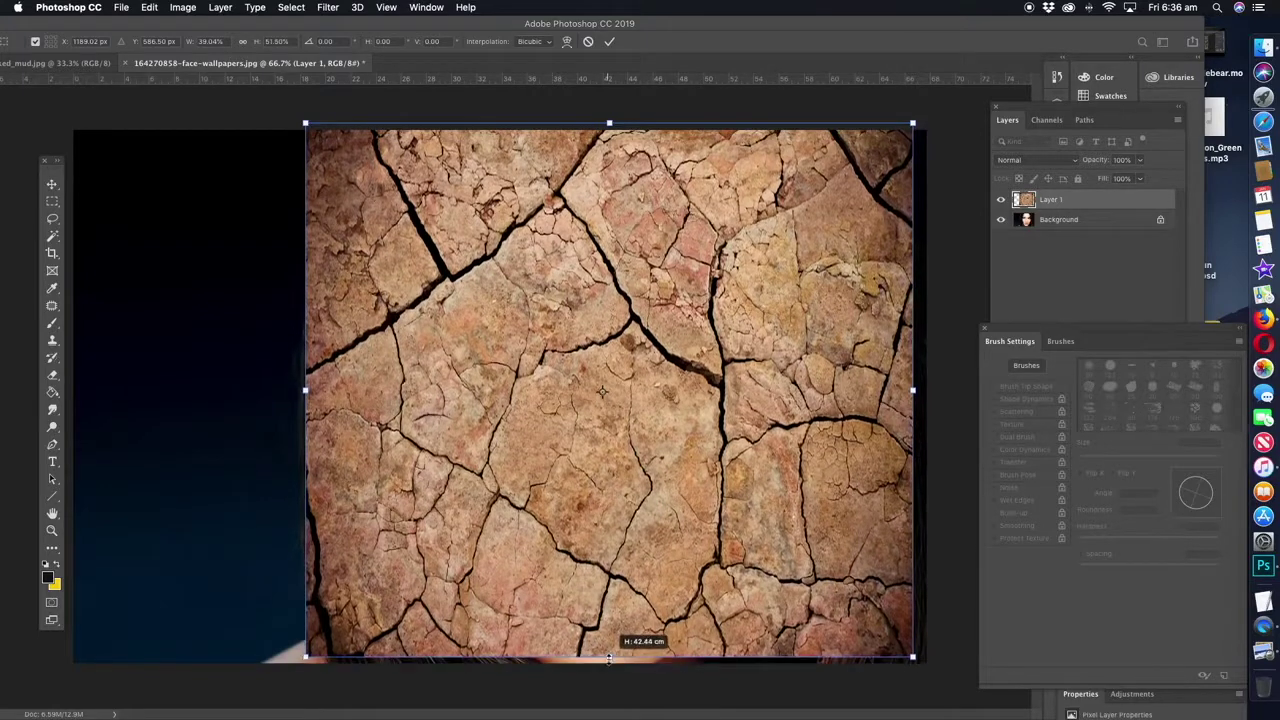
mouse_move(912, 393)
left_mouse_down()
mouse_move(801, 385)
mouse_move(820, 393)
left_mouse_up()
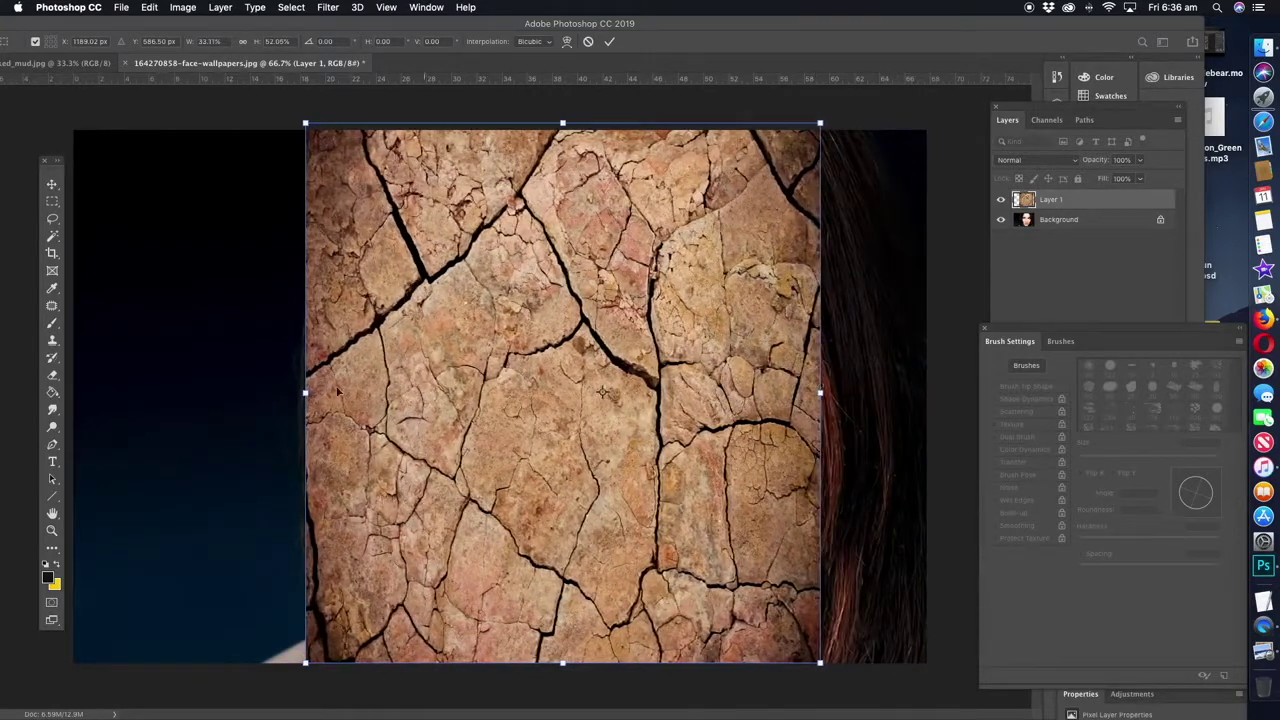
mouse_move(305, 393)
left_mouse_down()
mouse_move(566, 390)
mouse_move(393, 384)
left_mouse_up()
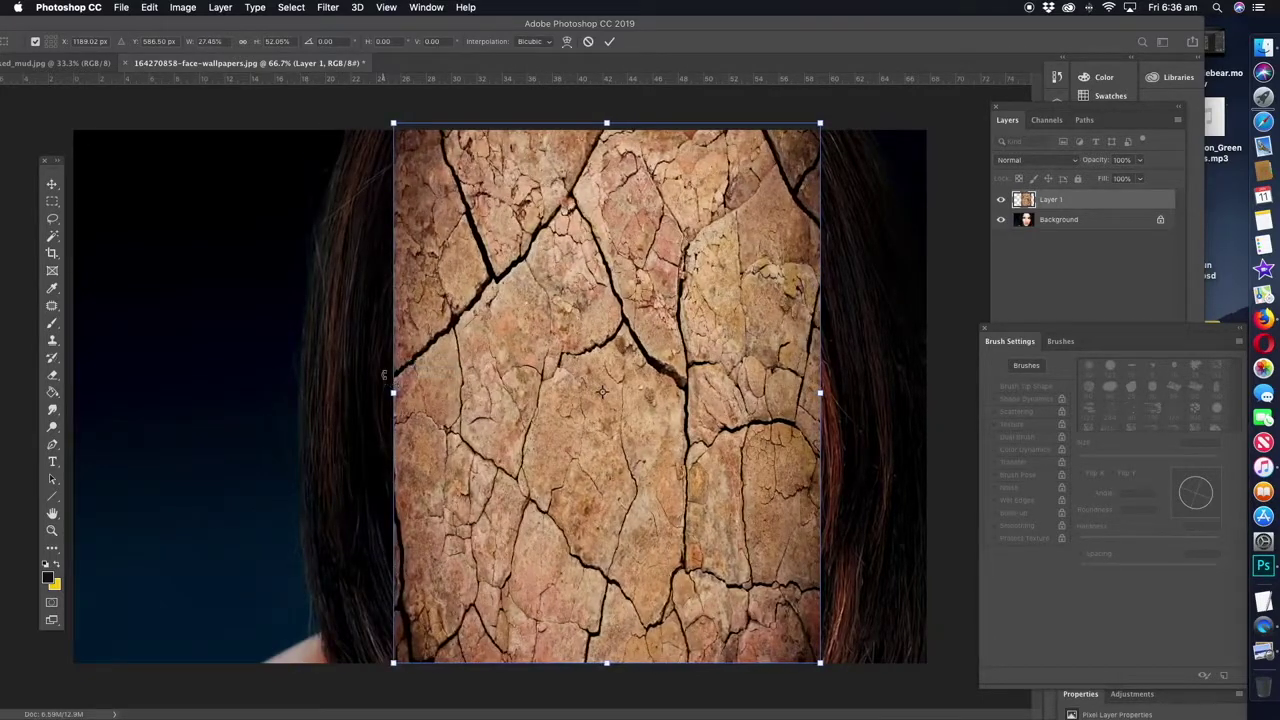
key("Return")
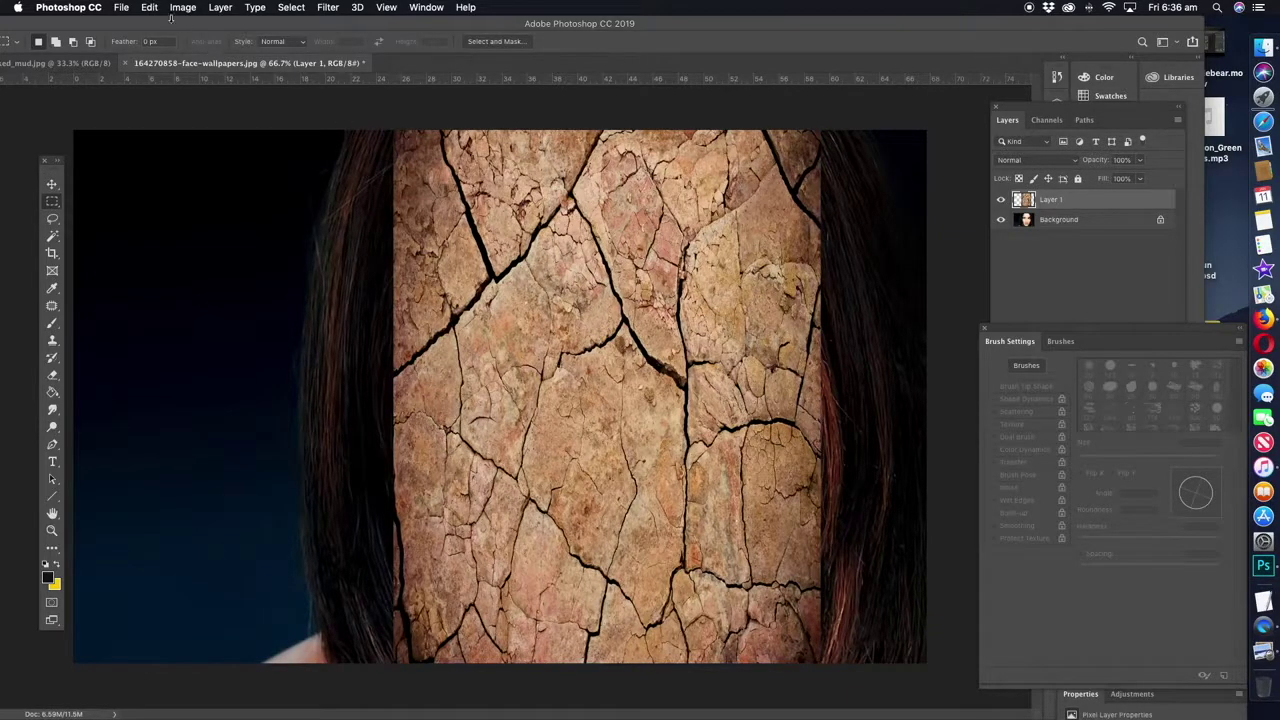
Step: Lower Layer 1's opacity to 67% so the eyes and lips show through the cracks
left_click(1139, 160)
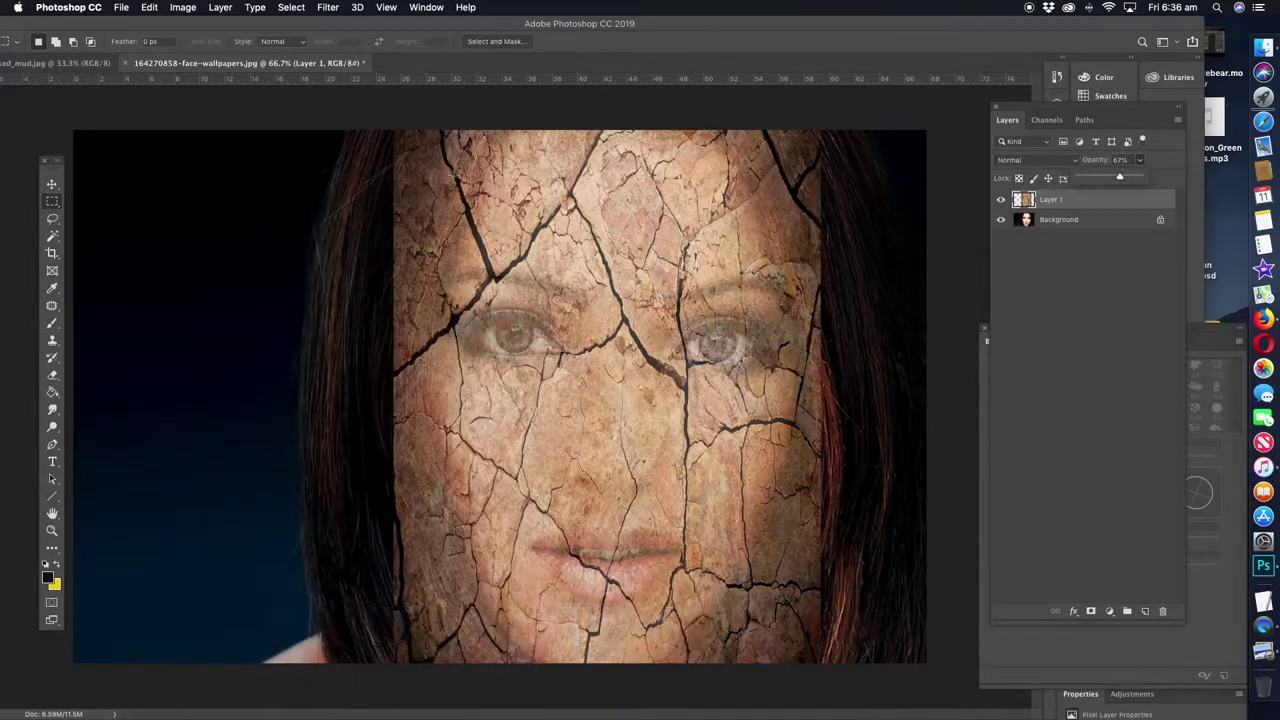
left_click(51, 184)
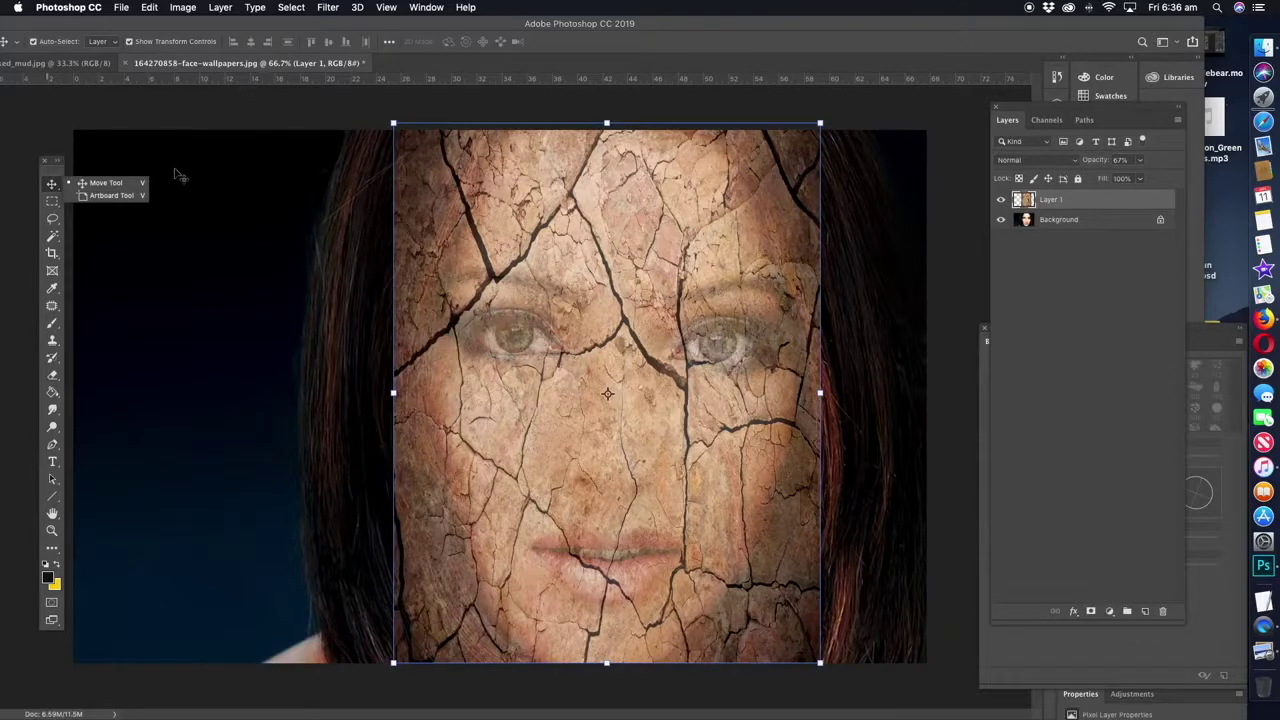
left_click(149, 8)
left_click(151, 12)
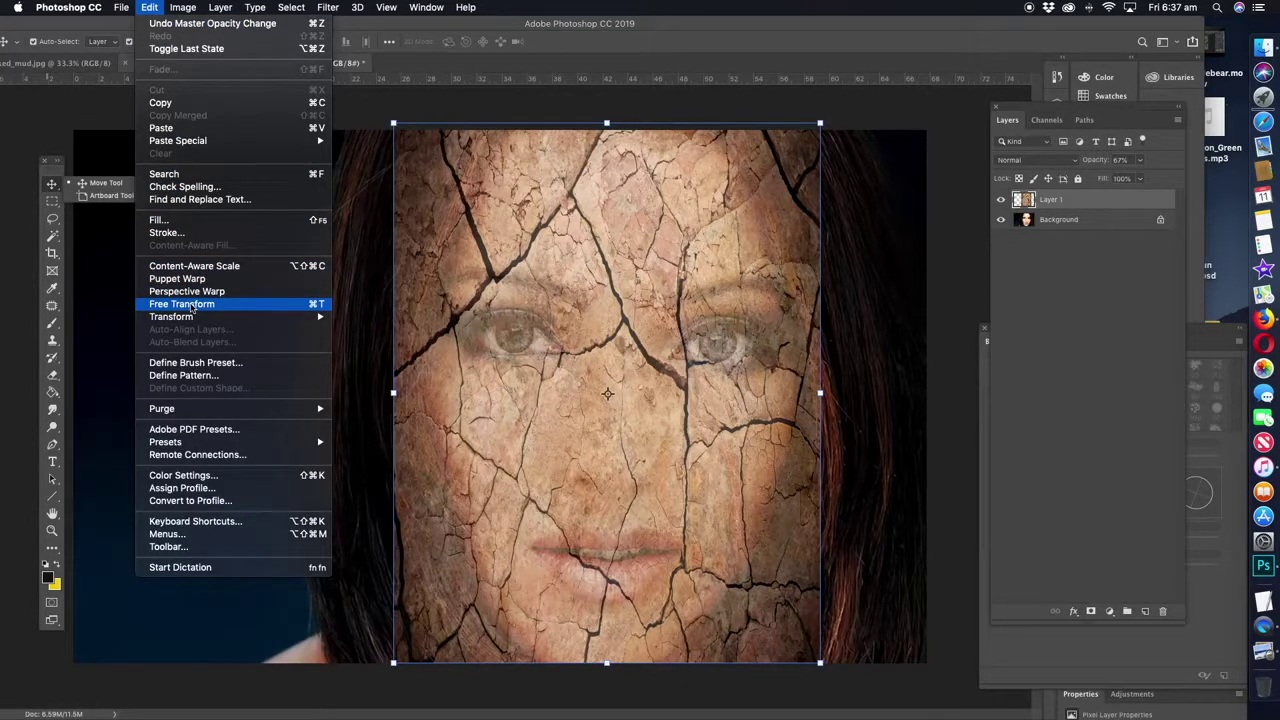
mouse_move(171, 316)
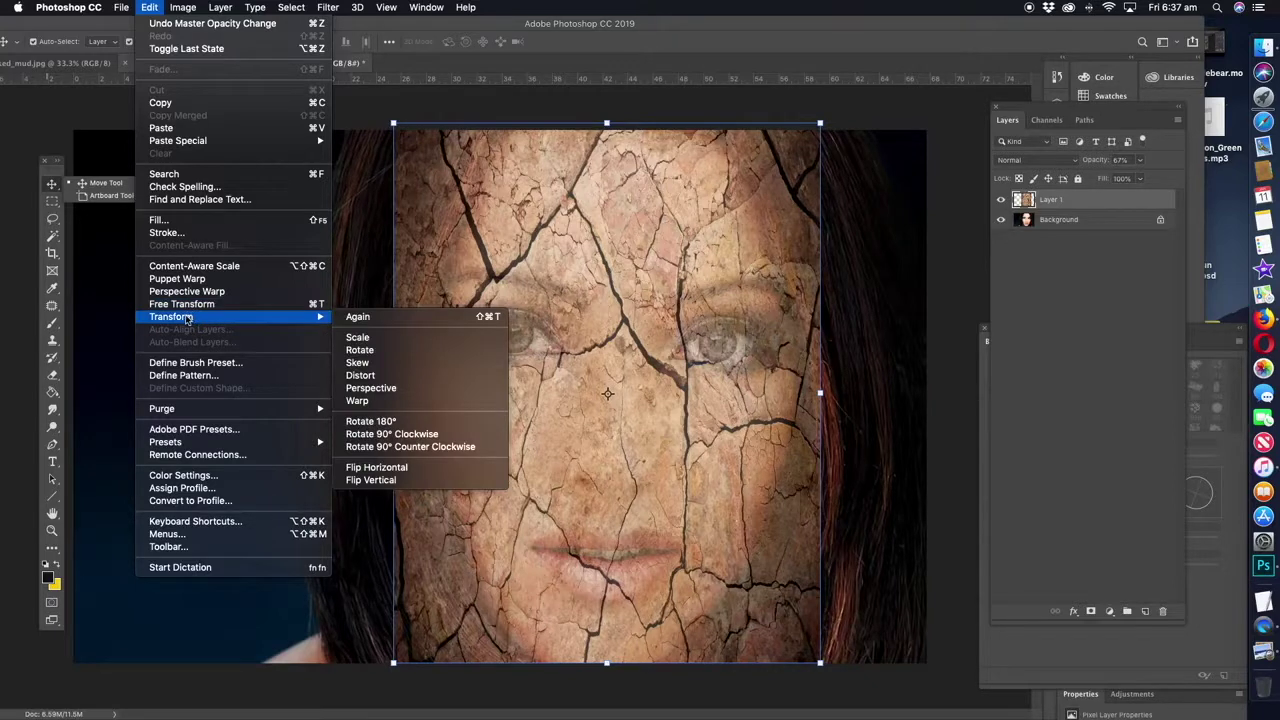
Step: Warp the mud texture's corners, sides and bottom edge to curve around the face, then commit
left_click(357, 401)
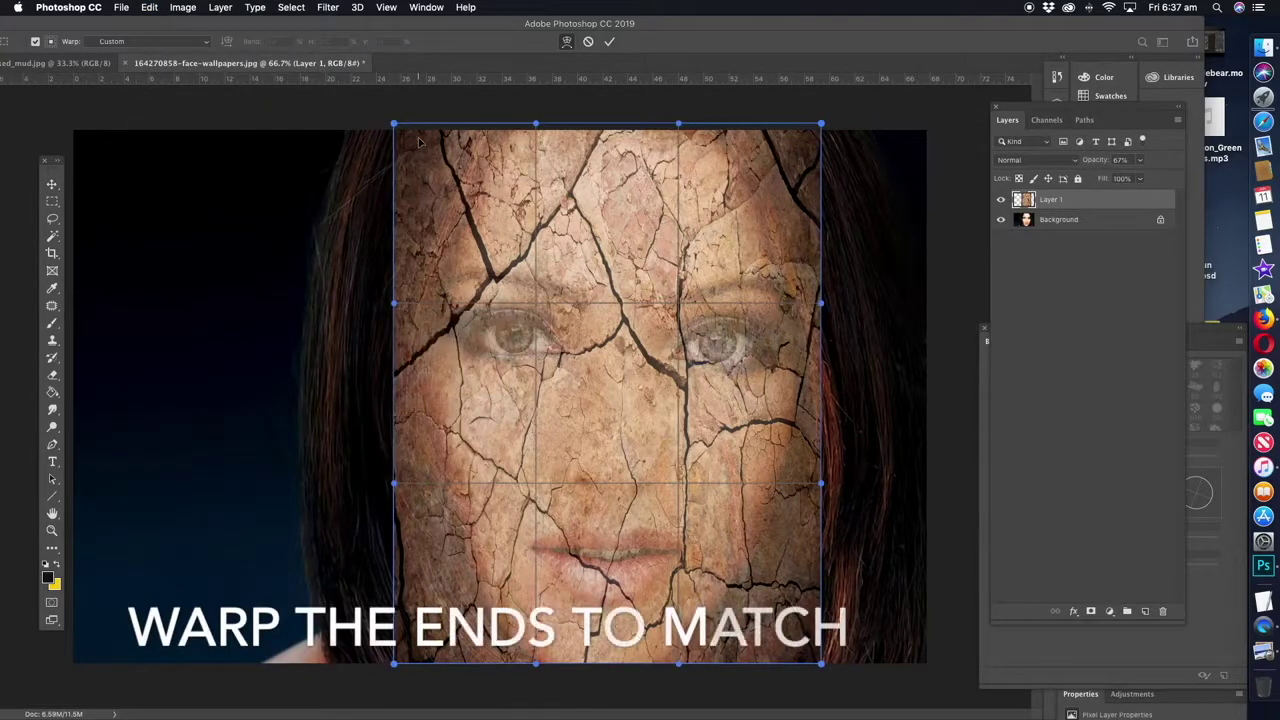
left_click_drag(419, 141, 437, 155)
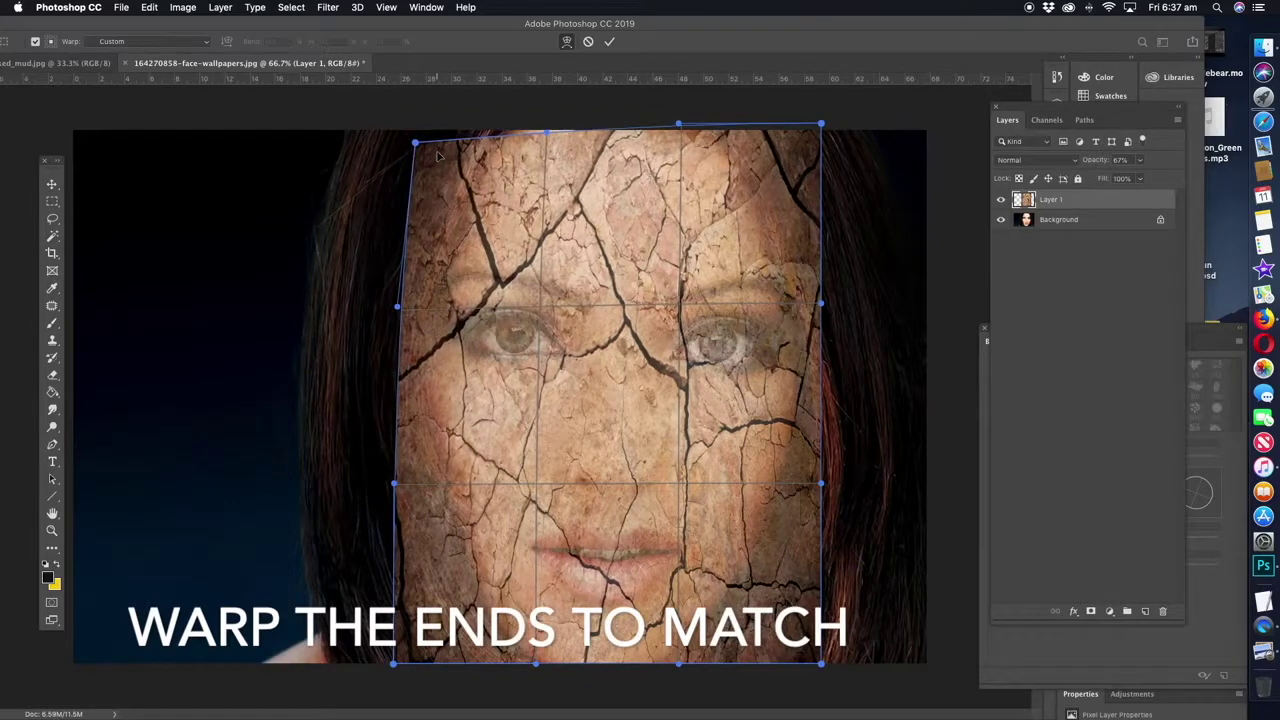
left_click_drag(512, 256, 501, 235)
mouse_move(753, 227)
left_mouse_down()
mouse_move(782, 208)
mouse_move(737, 240)
left_mouse_up()
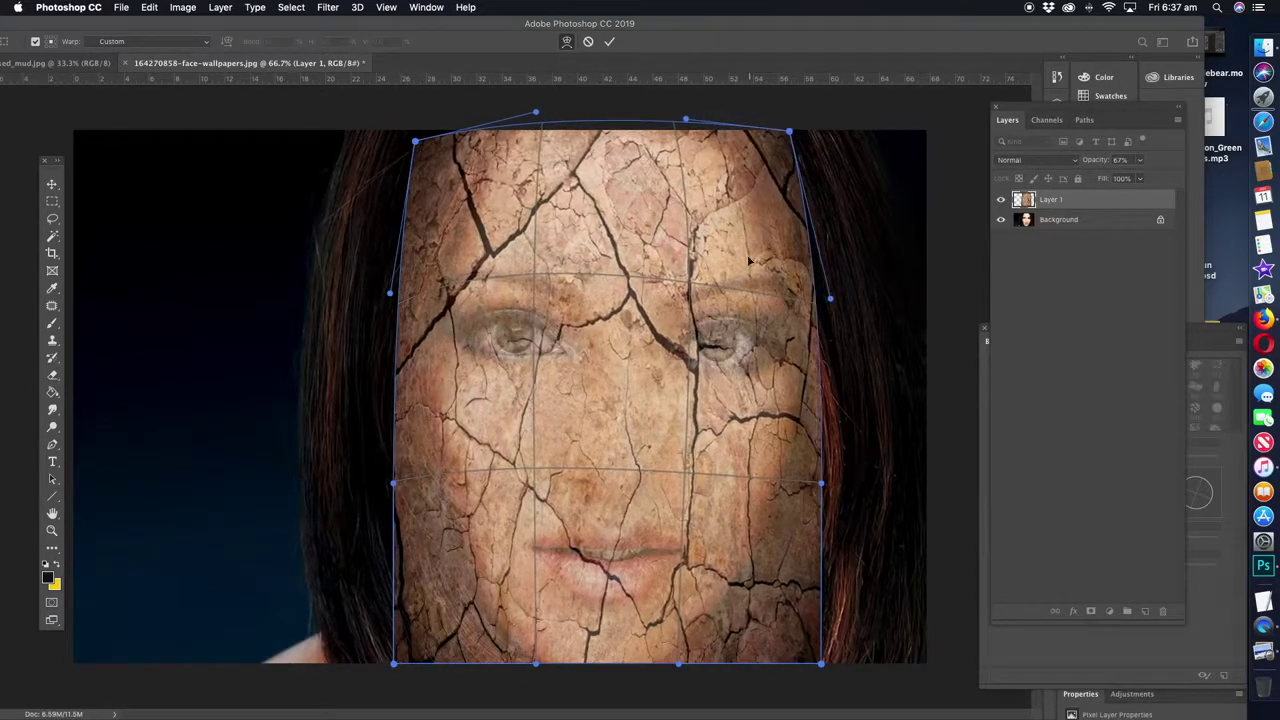
left_click_drag(785, 465, 810, 478)
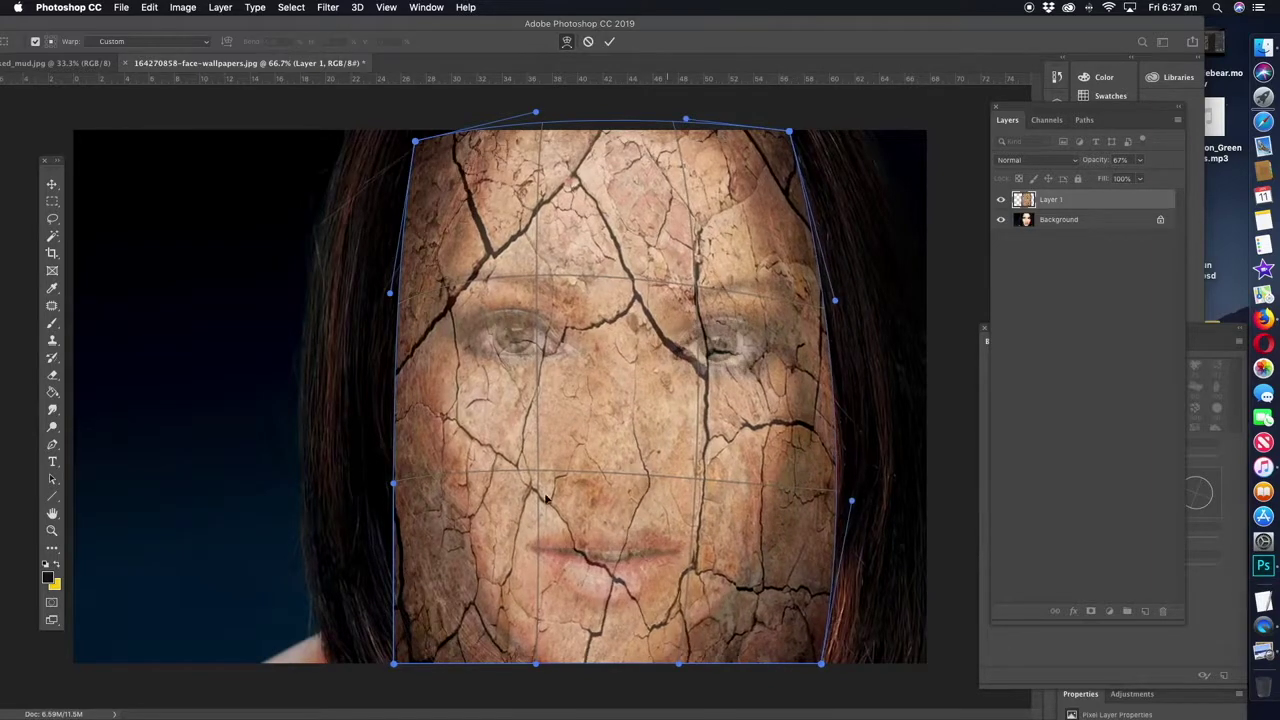
left_click_drag(422, 518, 439, 520)
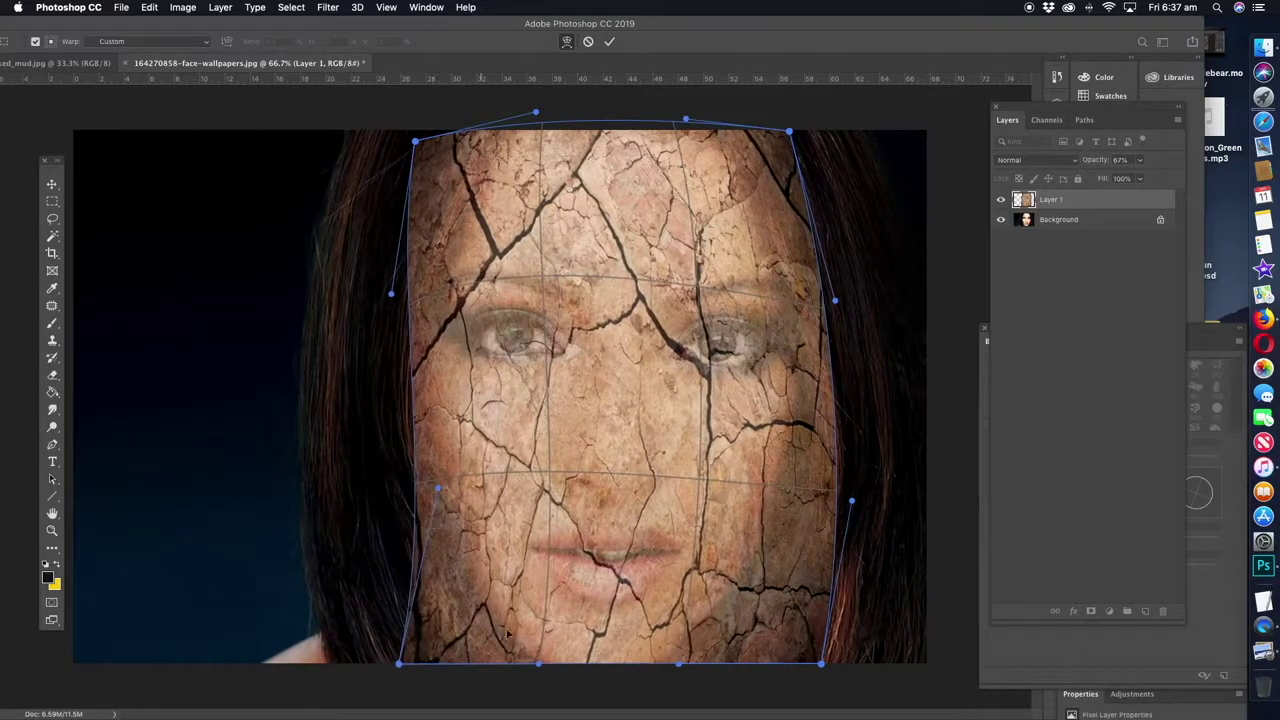
left_click_drag(484, 646, 488, 644)
left_click_drag(582, 651, 585, 657)
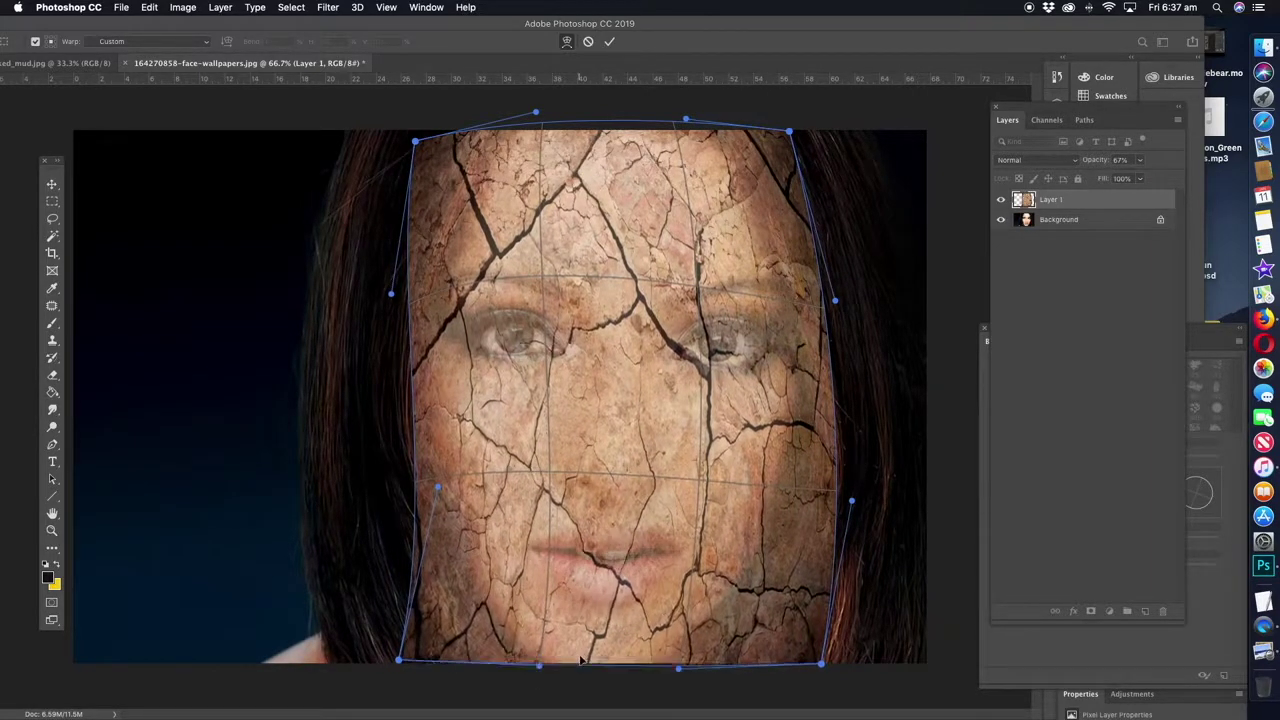
left_click_drag(791, 598, 758, 593)
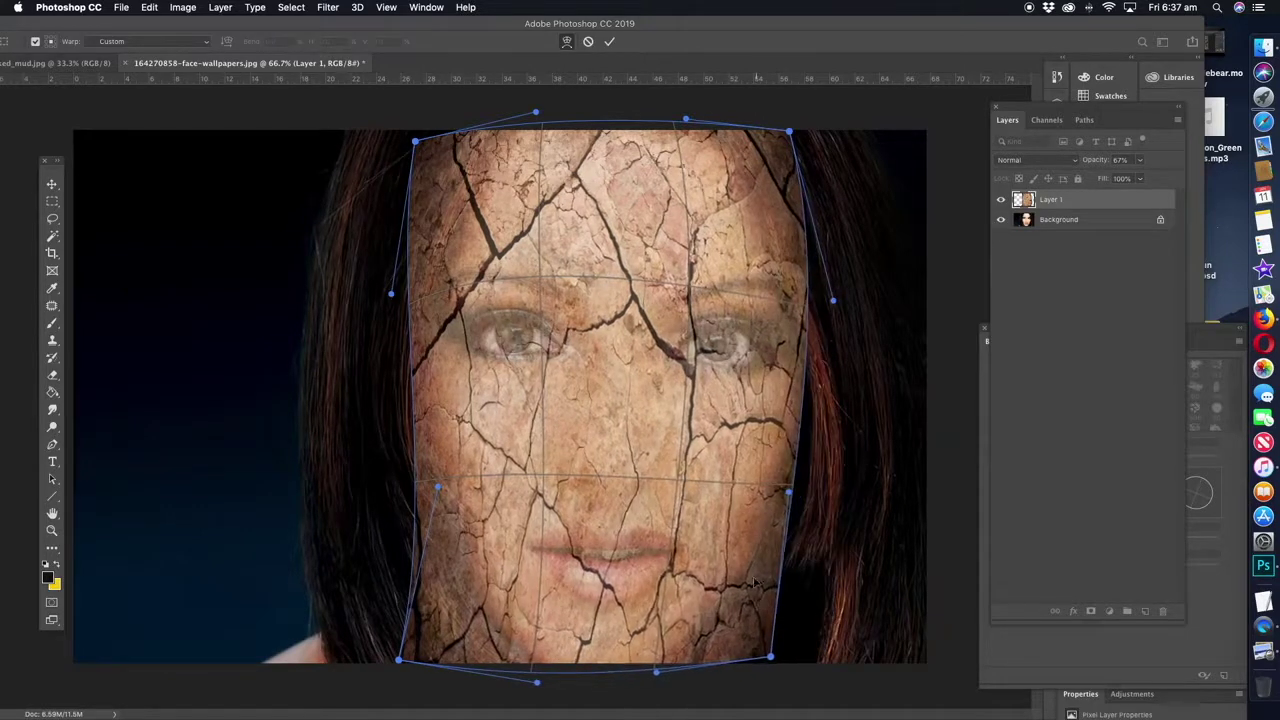
left_click_drag(767, 431, 777, 433)
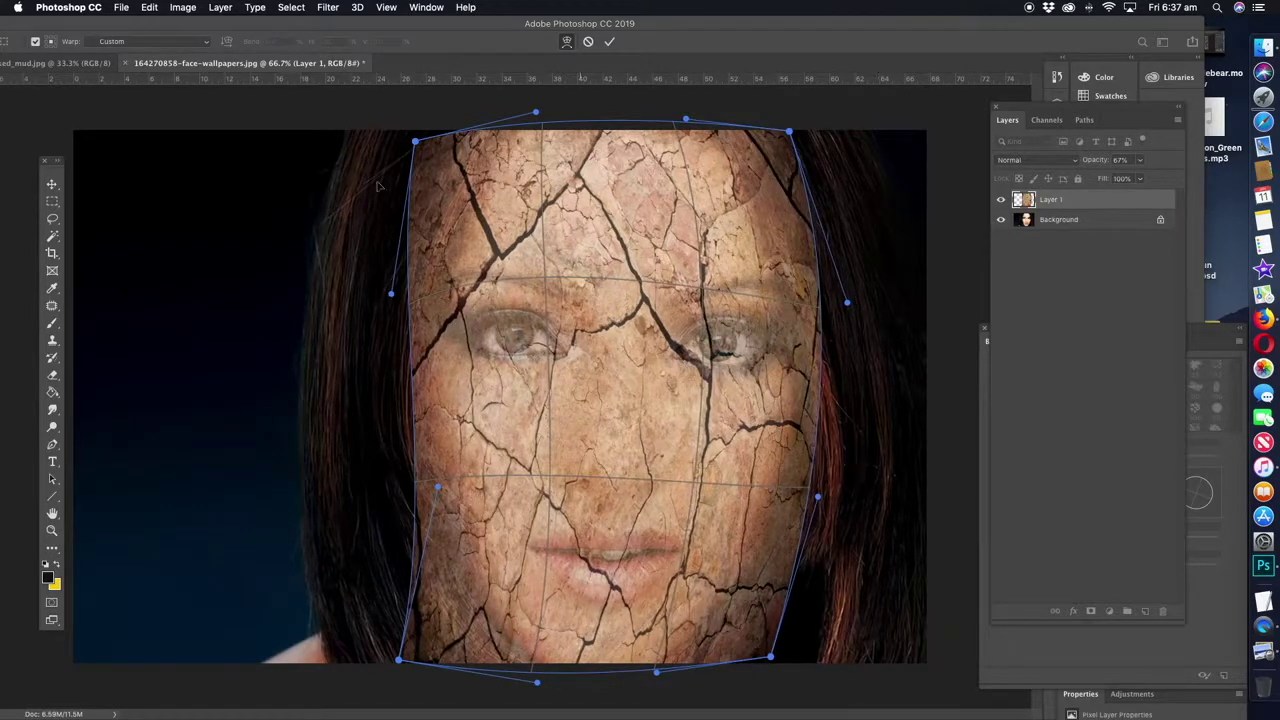
left_click(55, 184)
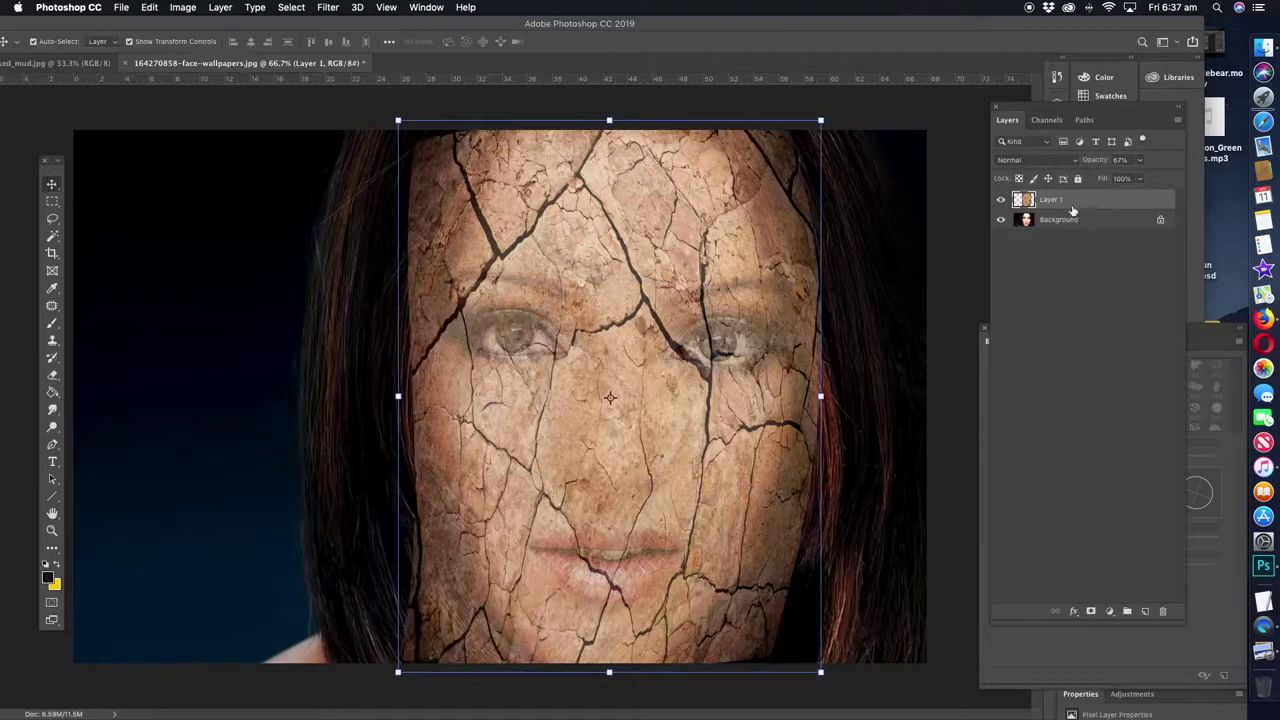
Step: Set Layer 1 back to 100% opacity with the Multiply blend mode
left_click_drag(1139, 160, 1173, 178)
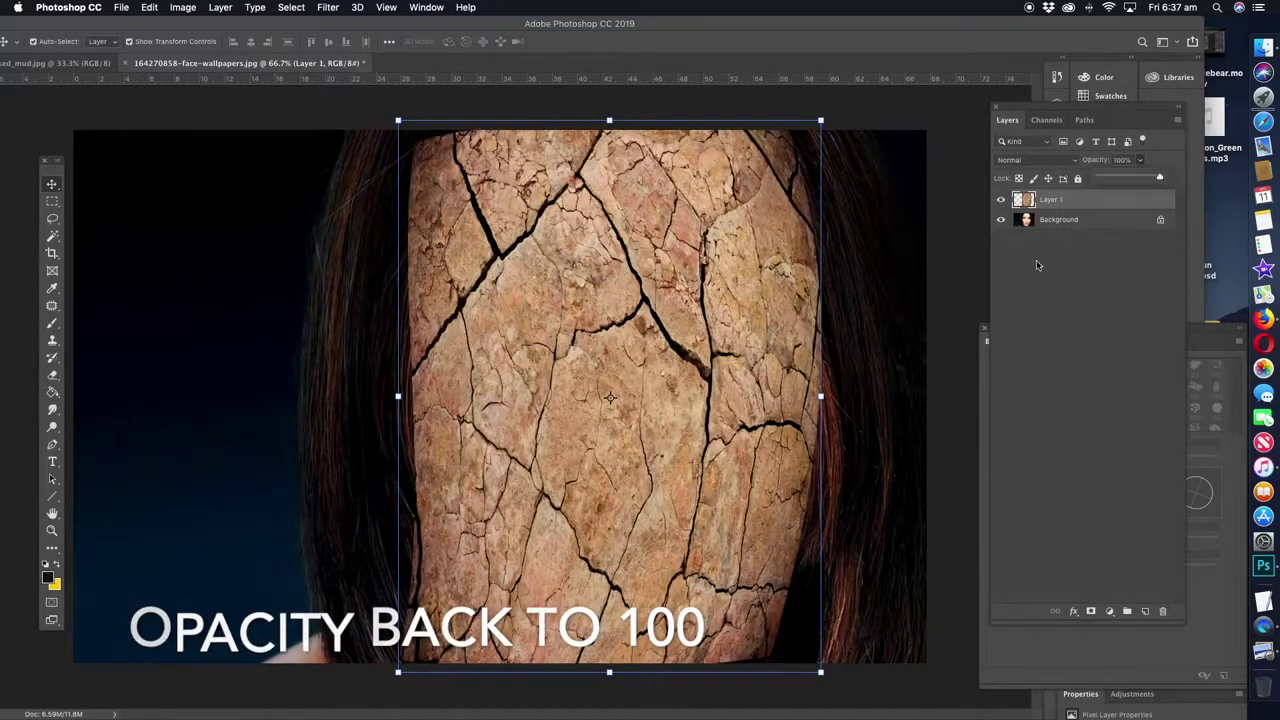
left_click(1063, 202)
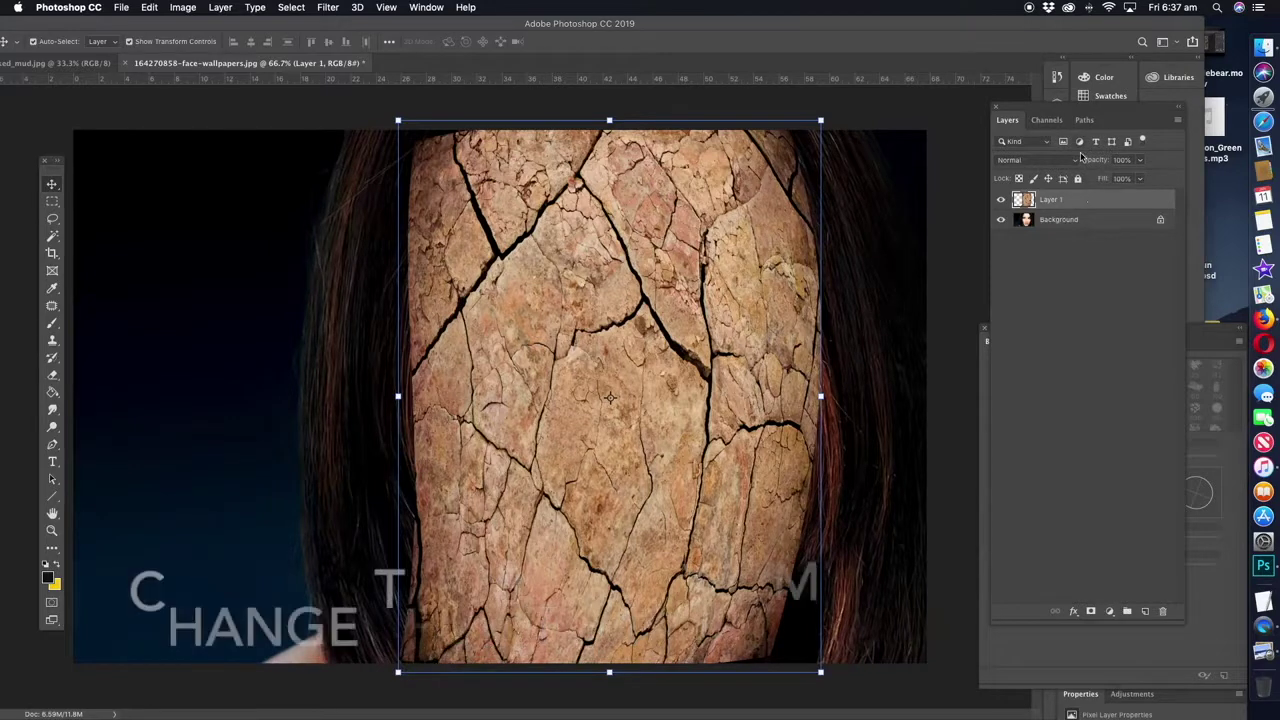
left_click(1075, 162)
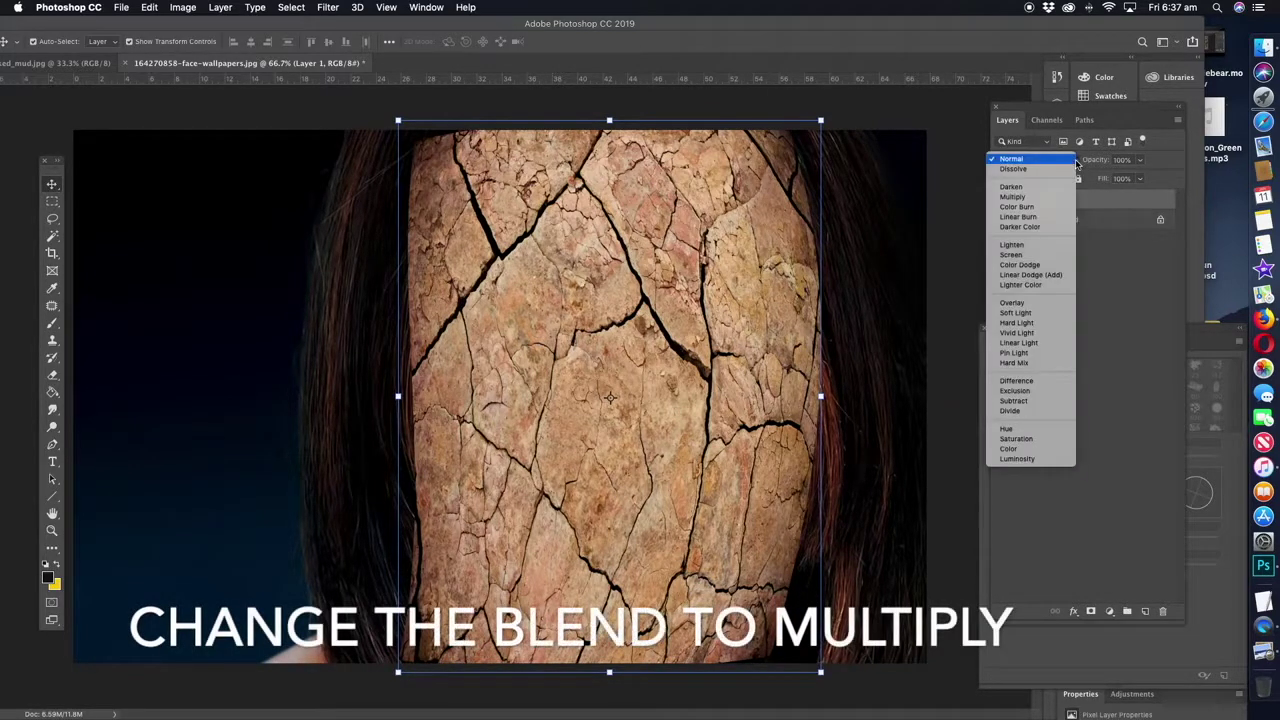
left_click(1032, 198)
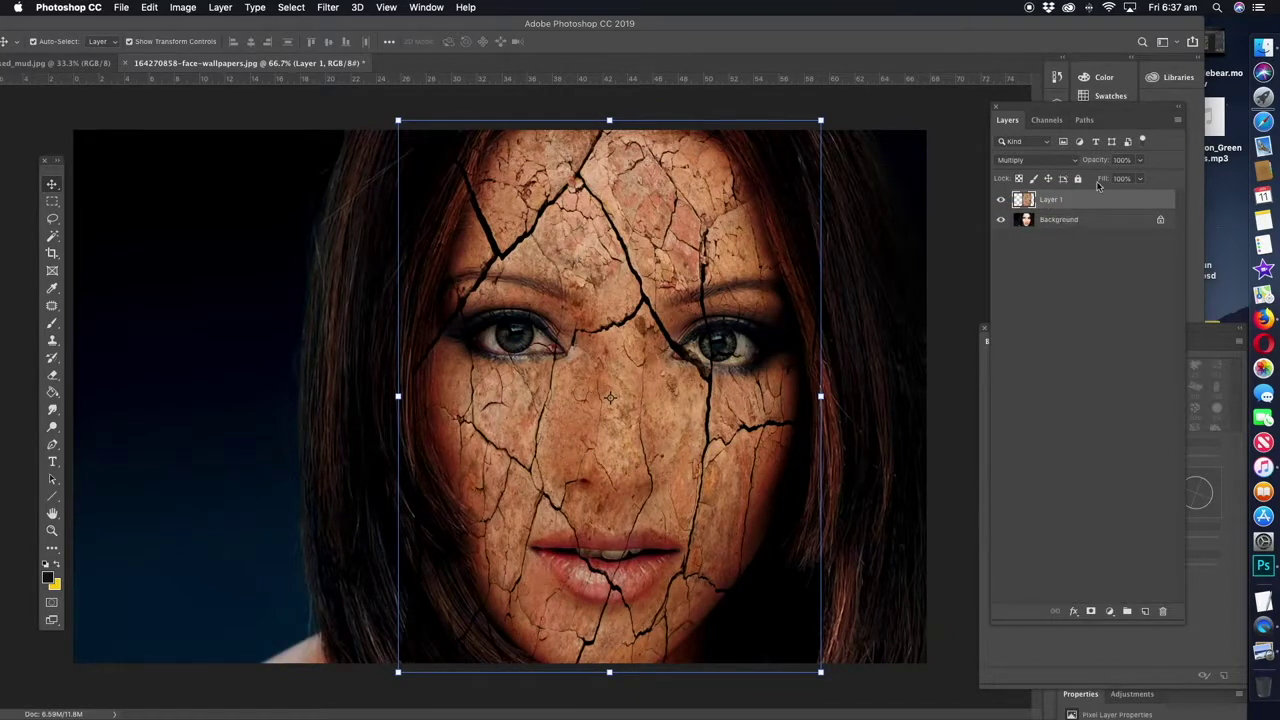
left_click(1141, 161)
left_click_drag(1131, 179, 1160, 180)
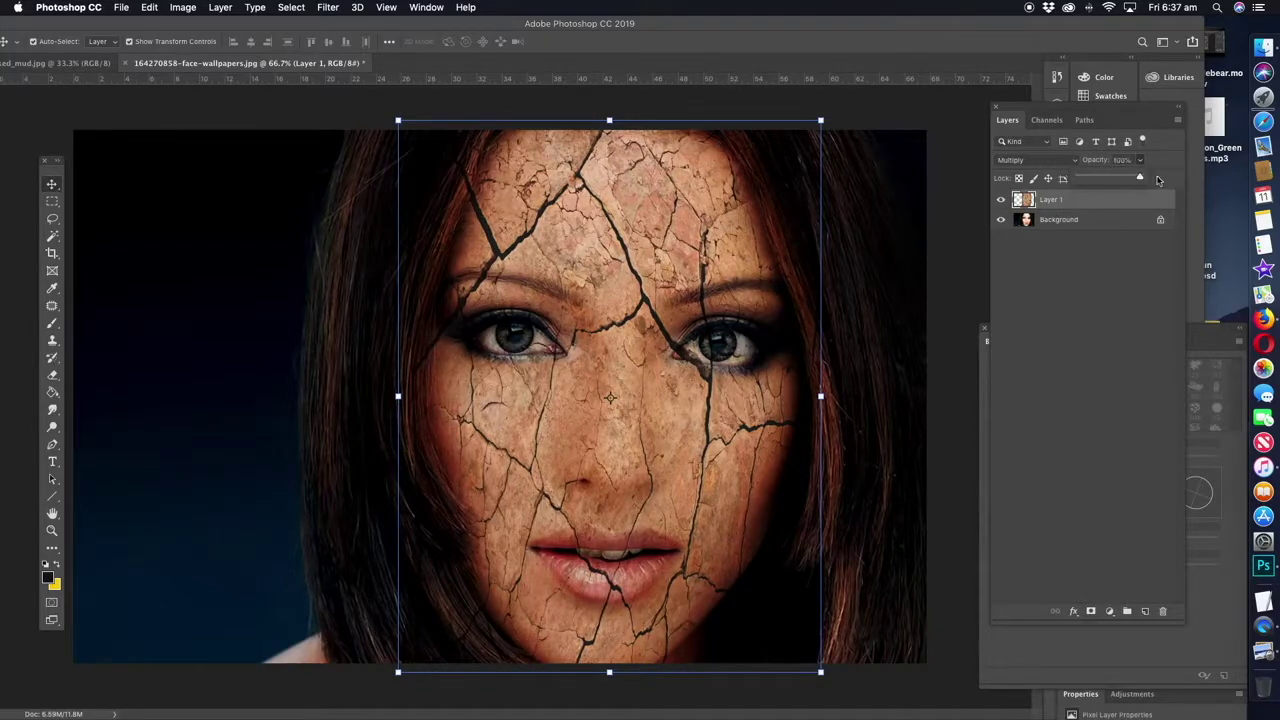
left_click(183, 9)
mouse_move(205, 44)
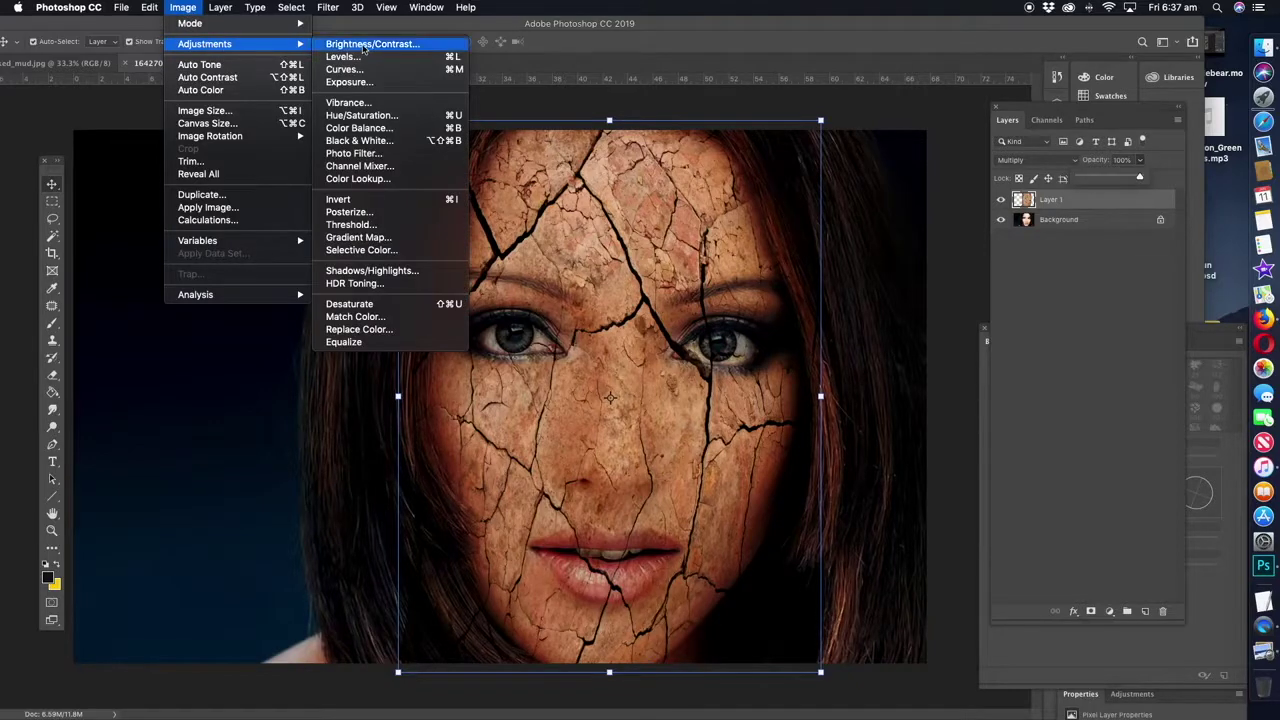
Step: Apply Brightness/Contrast to Layer 1 with brightness 103 and contrast 24
left_click(368, 44)
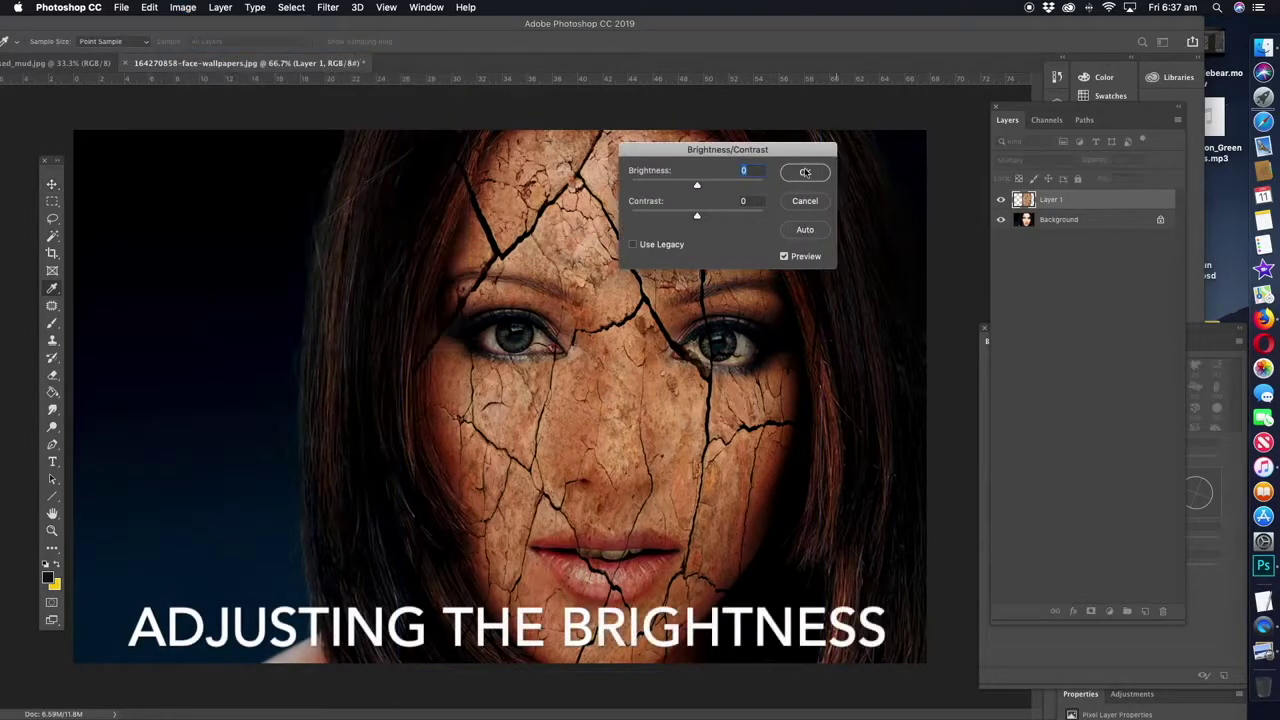
left_click_drag(698, 188, 730, 190)
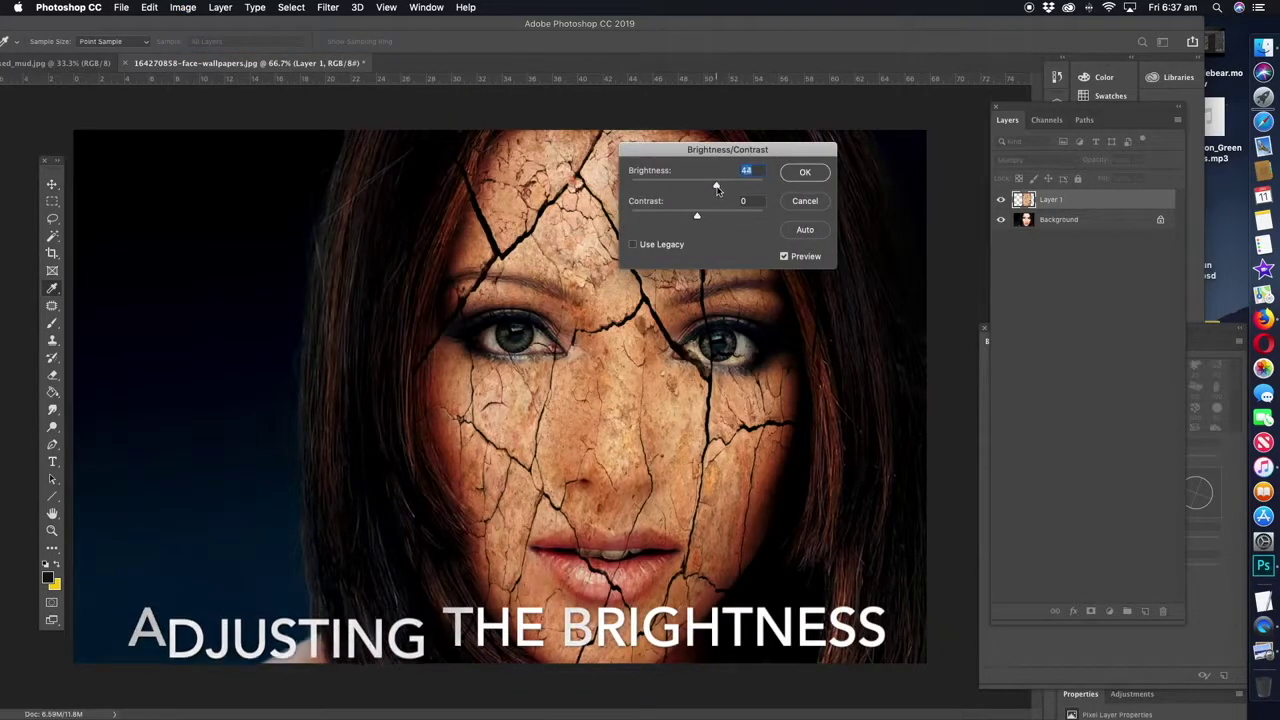
left_click_drag(730, 192, 743, 197)
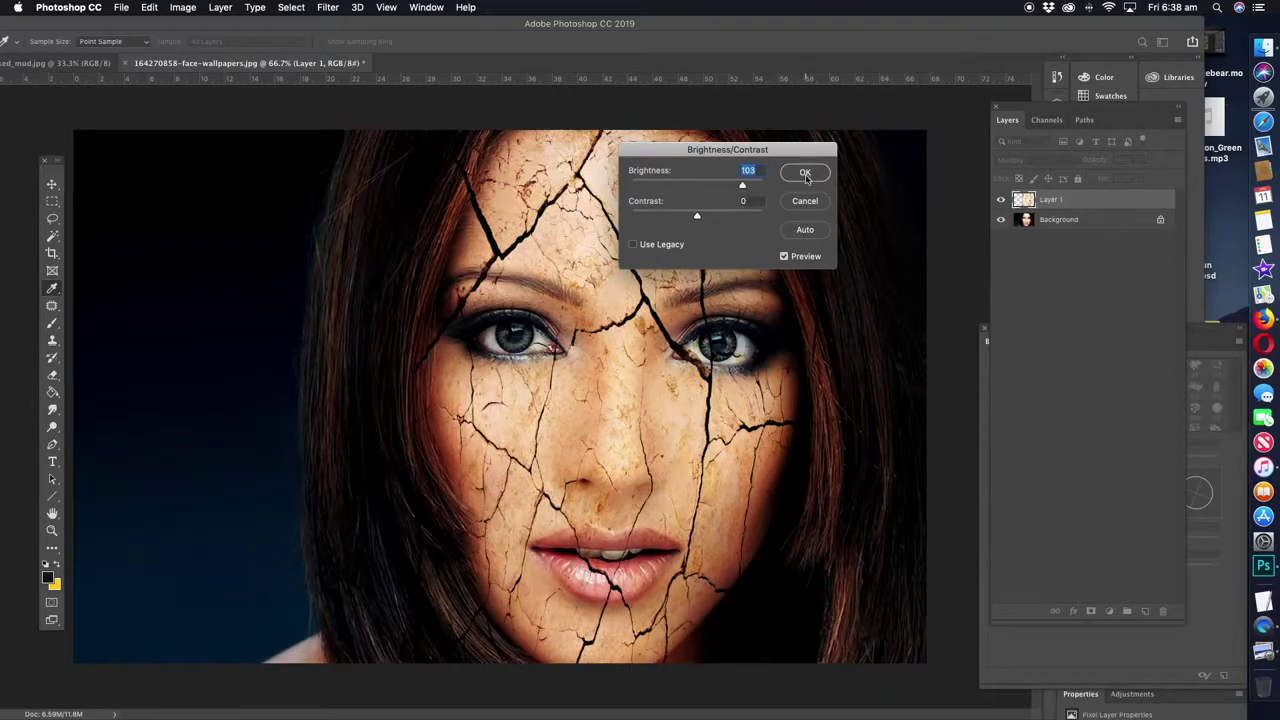
left_click_drag(697, 218, 713, 218)
left_click(804, 173)
key("v")
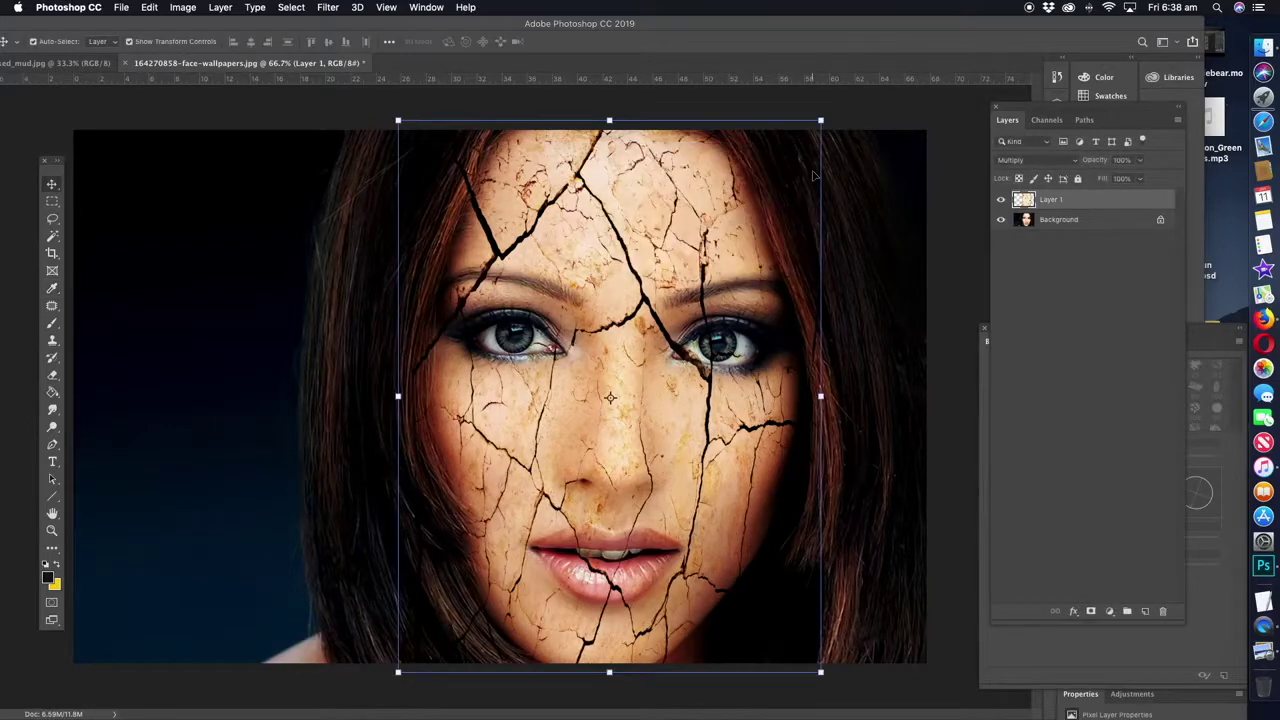
Step: Zoom in closely on the right eye
left_click(52, 530)
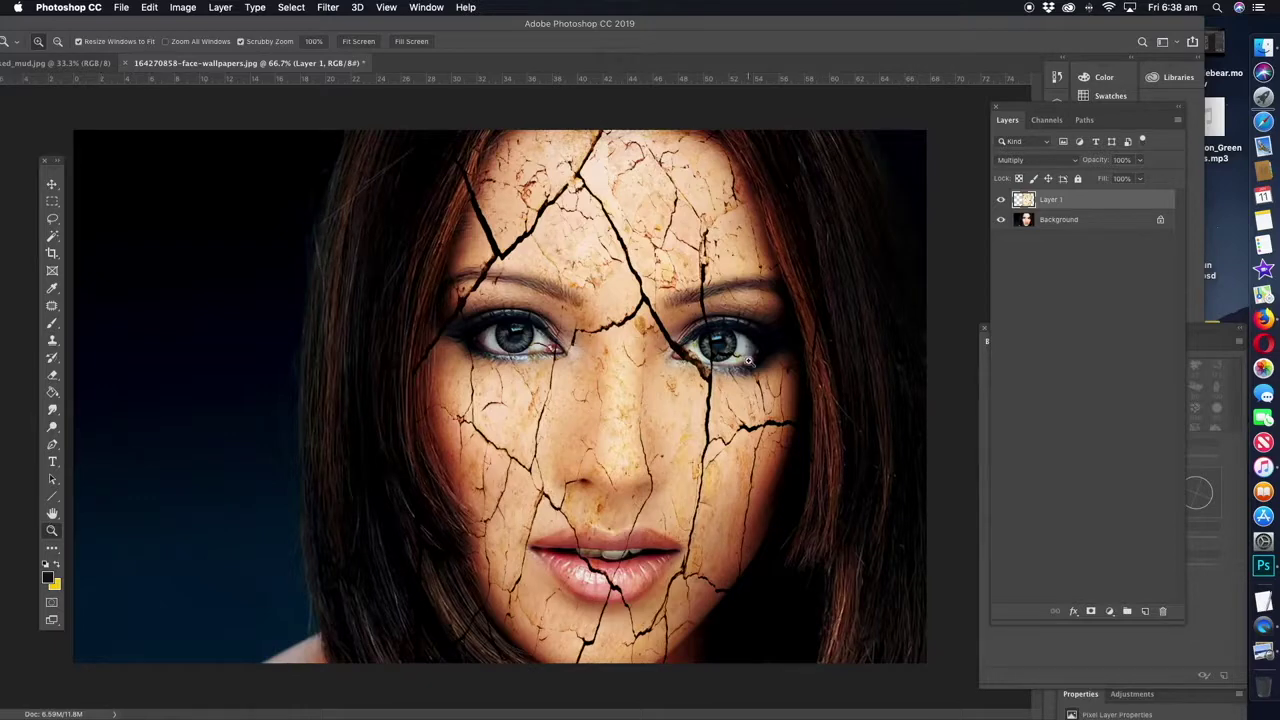
left_click(749, 361)
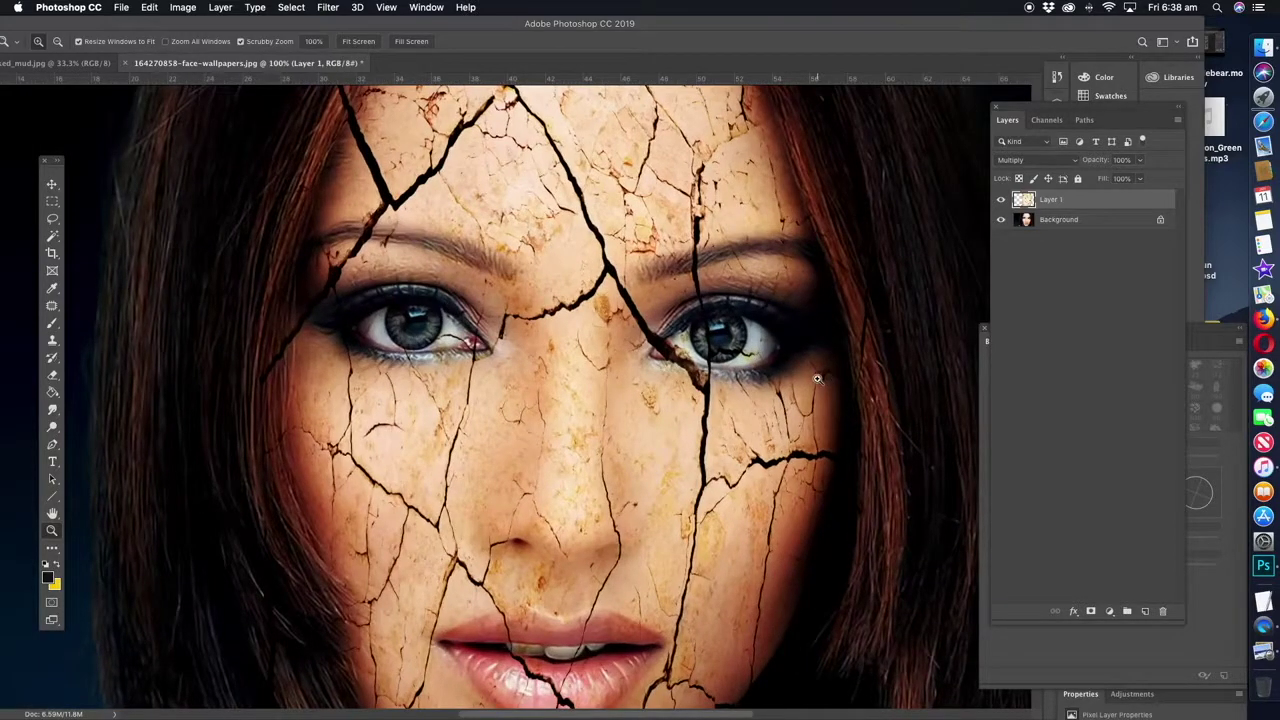
left_click(817, 378)
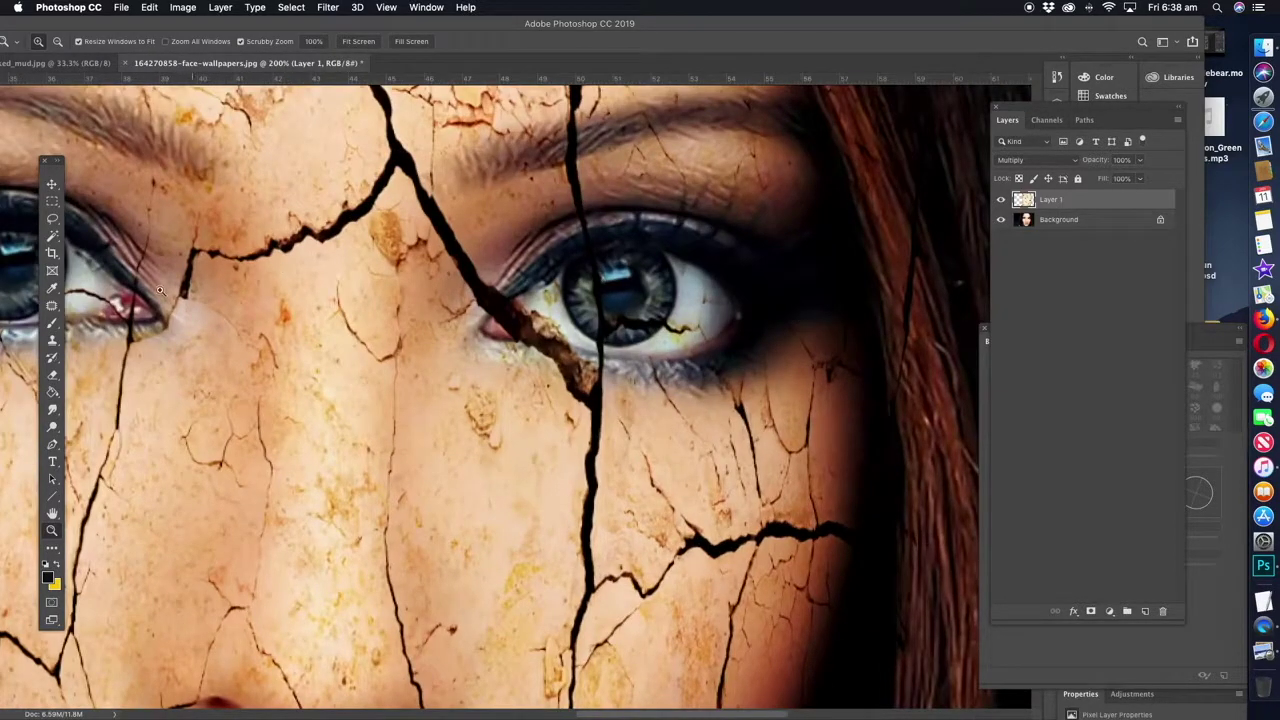
Step: With an 8 px, 31% roundness, ~12% hardness eraser, clear the crack over the right eye
left_click(54, 375)
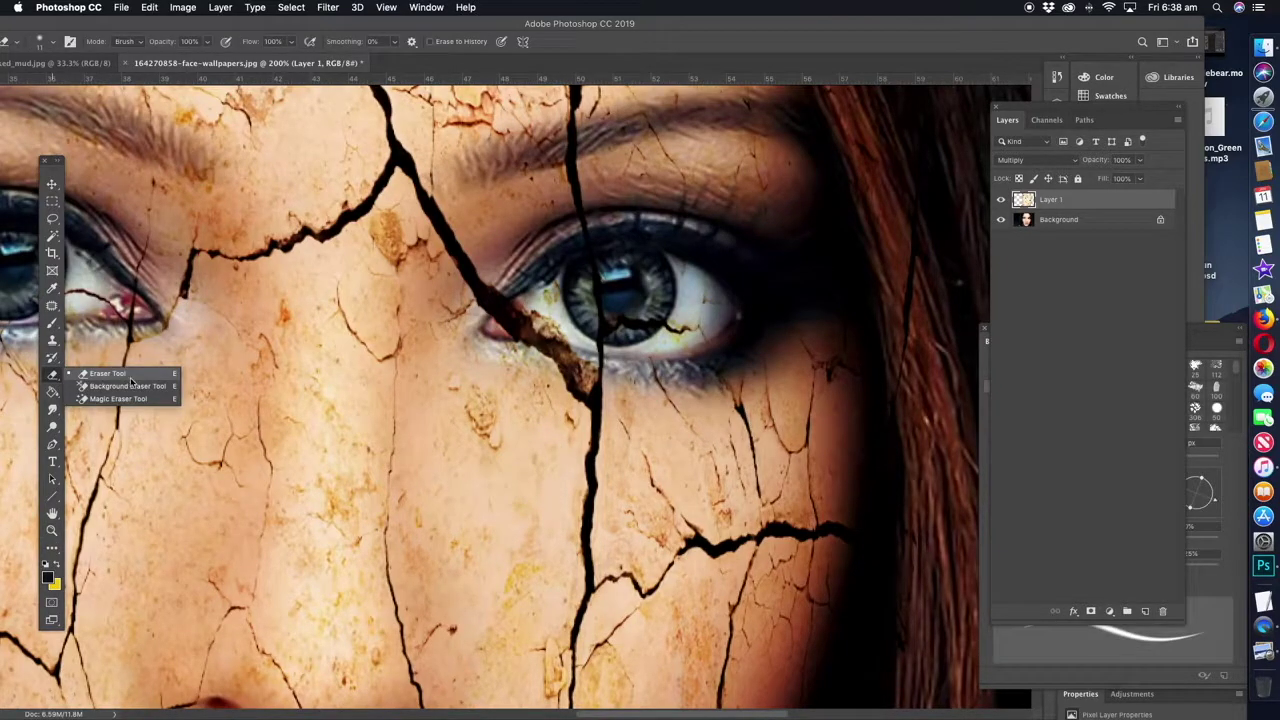
left_click(122, 375)
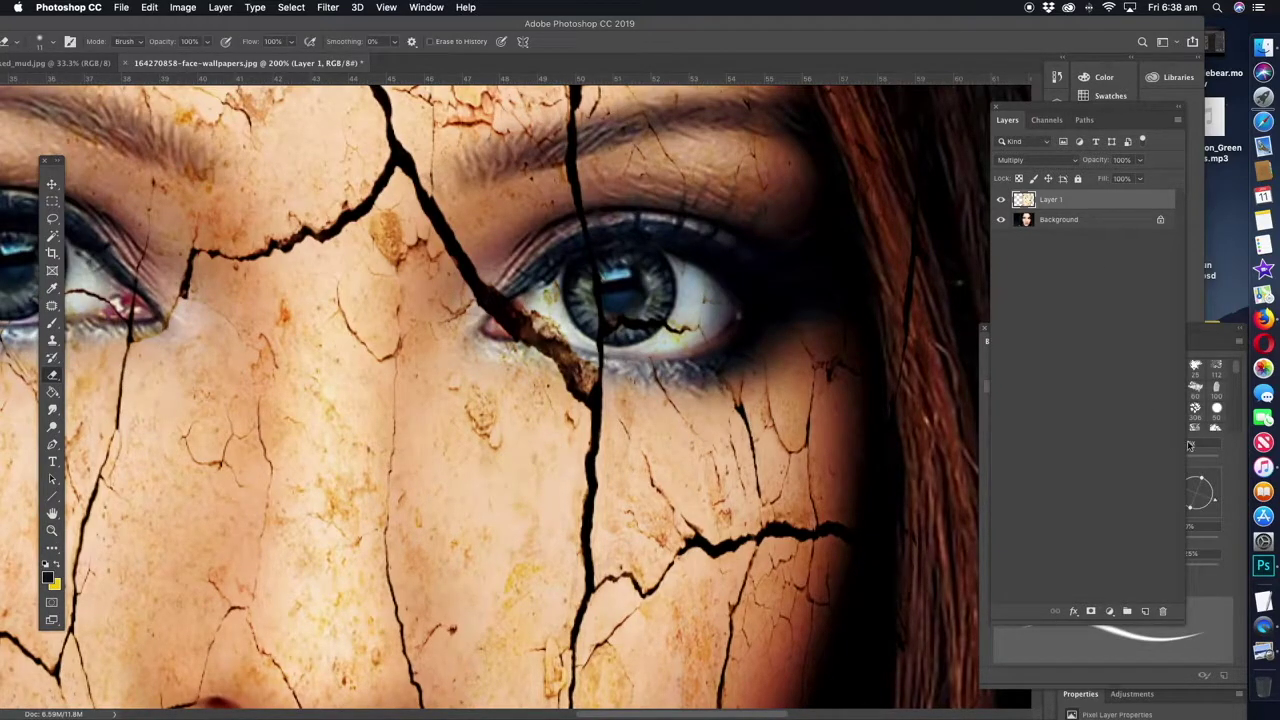
left_click_drag(1201, 482, 1209, 478)
left_click_drag(1086, 462, 1087, 474)
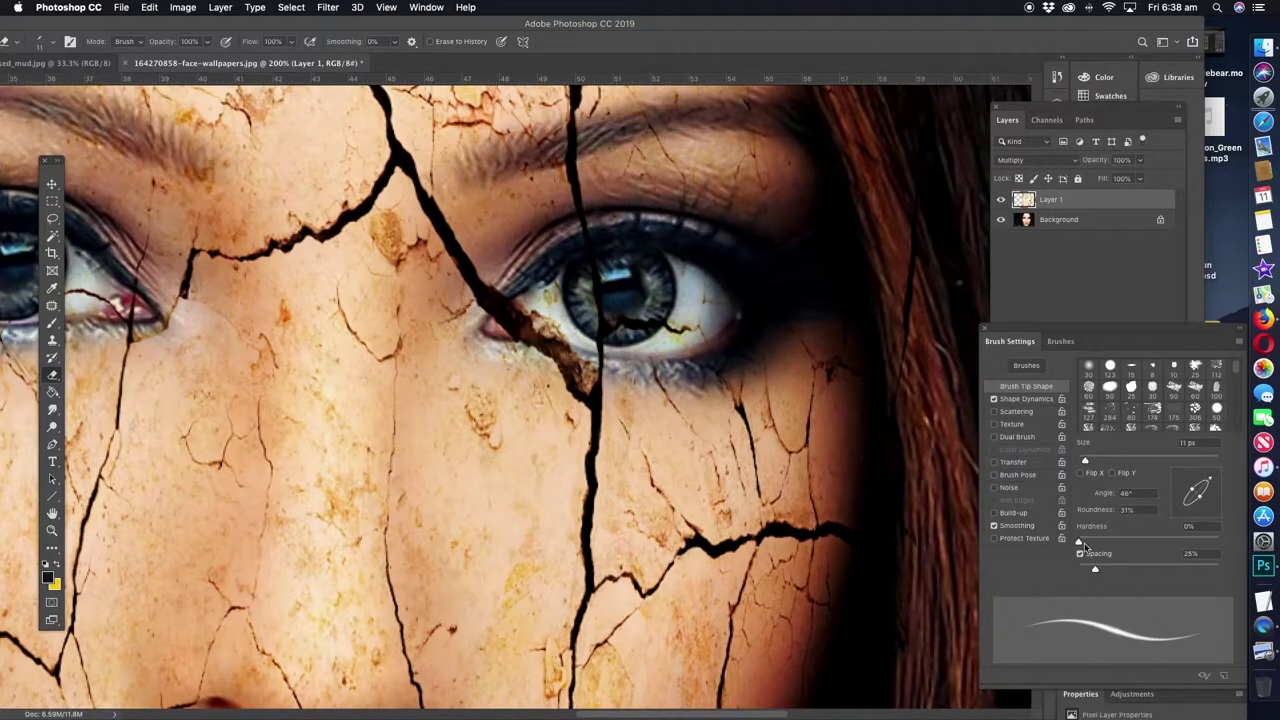
left_click_drag(1079, 542, 1098, 542)
left_click_drag(599, 279, 605, 335)
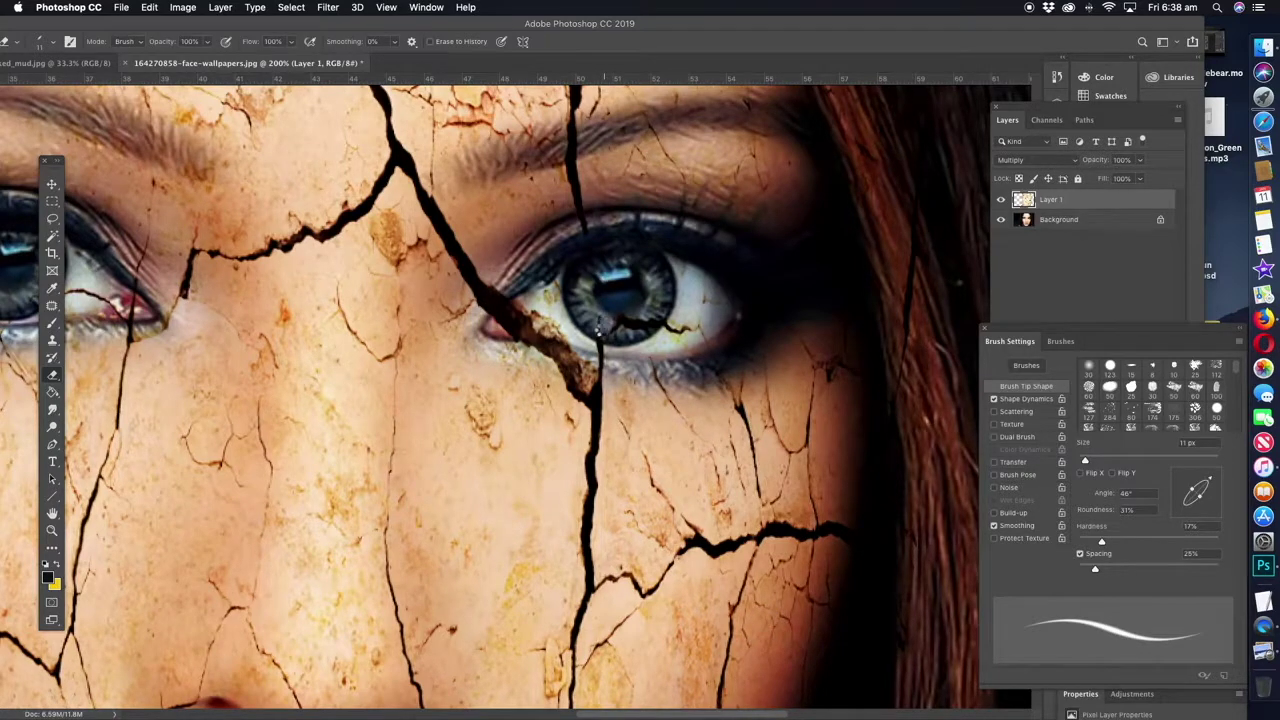
mouse_move(514, 300)
left_mouse_down()
mouse_move(515, 333)
mouse_move(600, 350)
mouse_move(512, 314)
mouse_move(523, 330)
mouse_move(555, 314)
mouse_move(556, 330)
mouse_move(610, 345)
mouse_move(695, 338)
mouse_move(646, 320)
left_mouse_up()
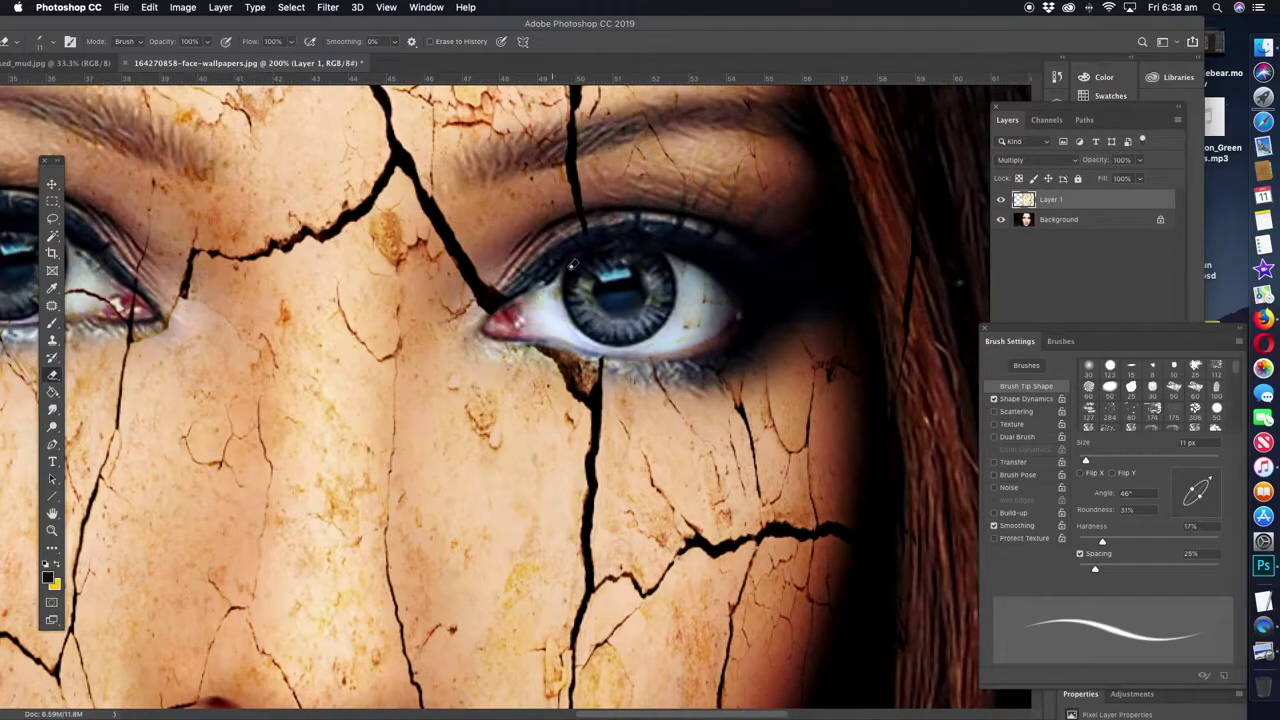
Step: Erase the leftover crack near the right eye corner and over the left eye's inner corner
left_click_drag(537, 297, 507, 308)
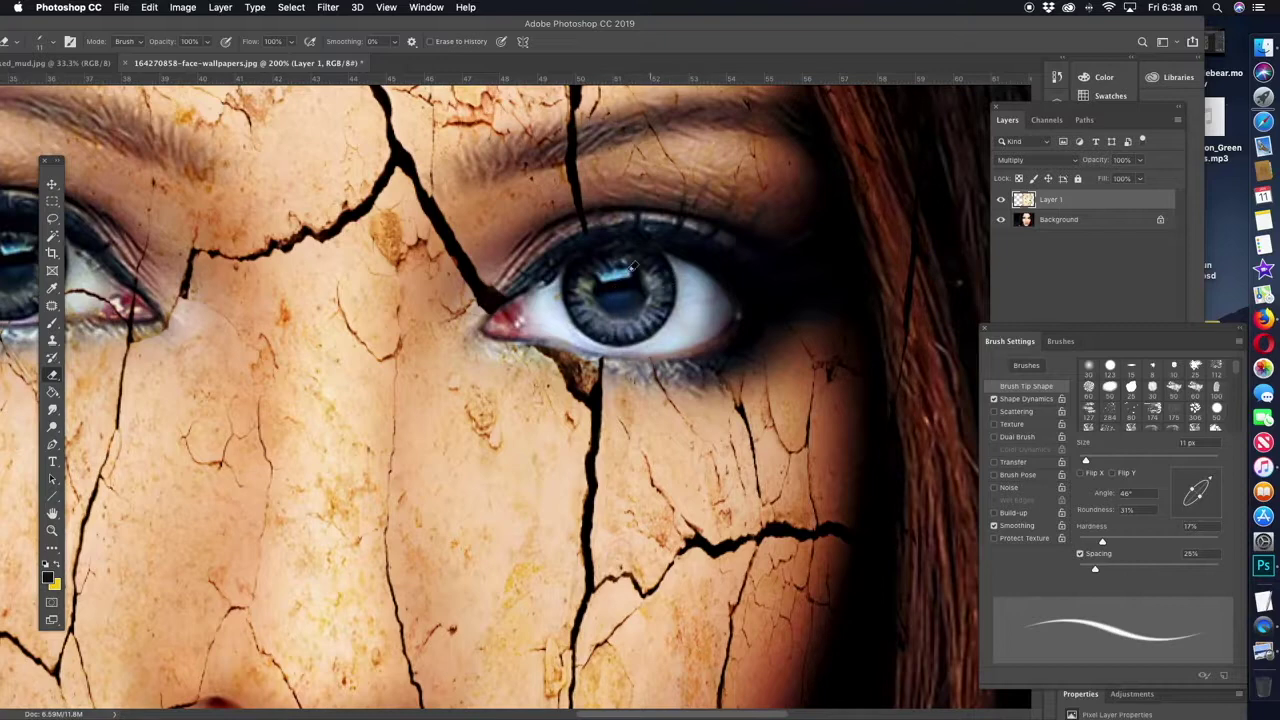
left_click_drag(580, 266, 647, 302)
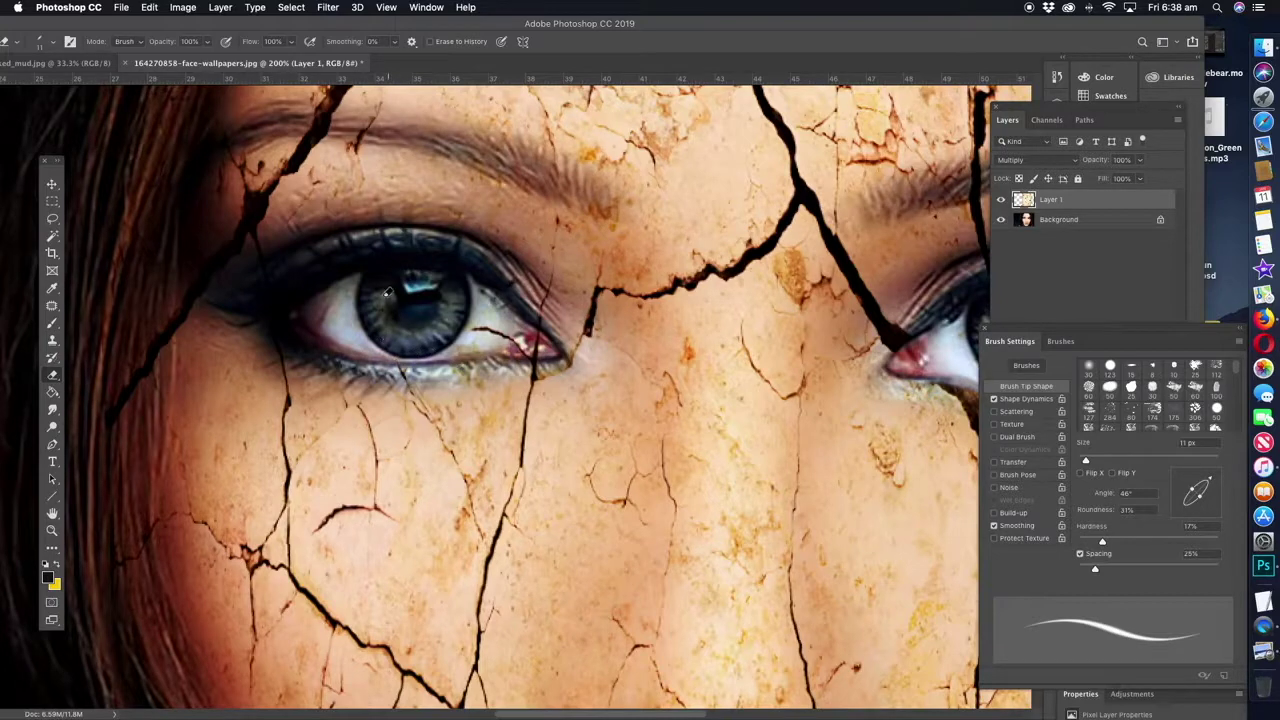
mouse_move(525, 330)
left_mouse_down()
mouse_move(545, 345)
mouse_move(472, 328)
left_mouse_up()
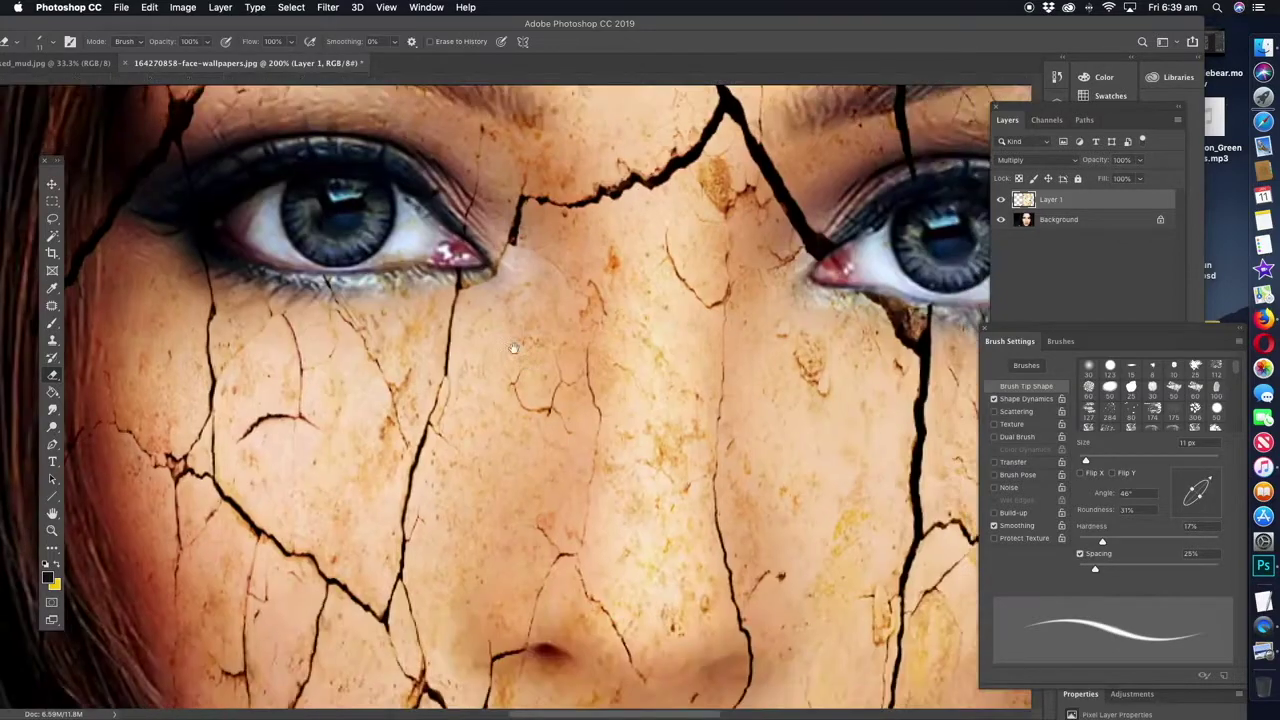
Step: Erase cracks at the lip corner and between the teeth and lower lip
mouse_move(708, 489)
left_mouse_down()
mouse_move(357, 343)
mouse_move(443, 265)
left_mouse_up()
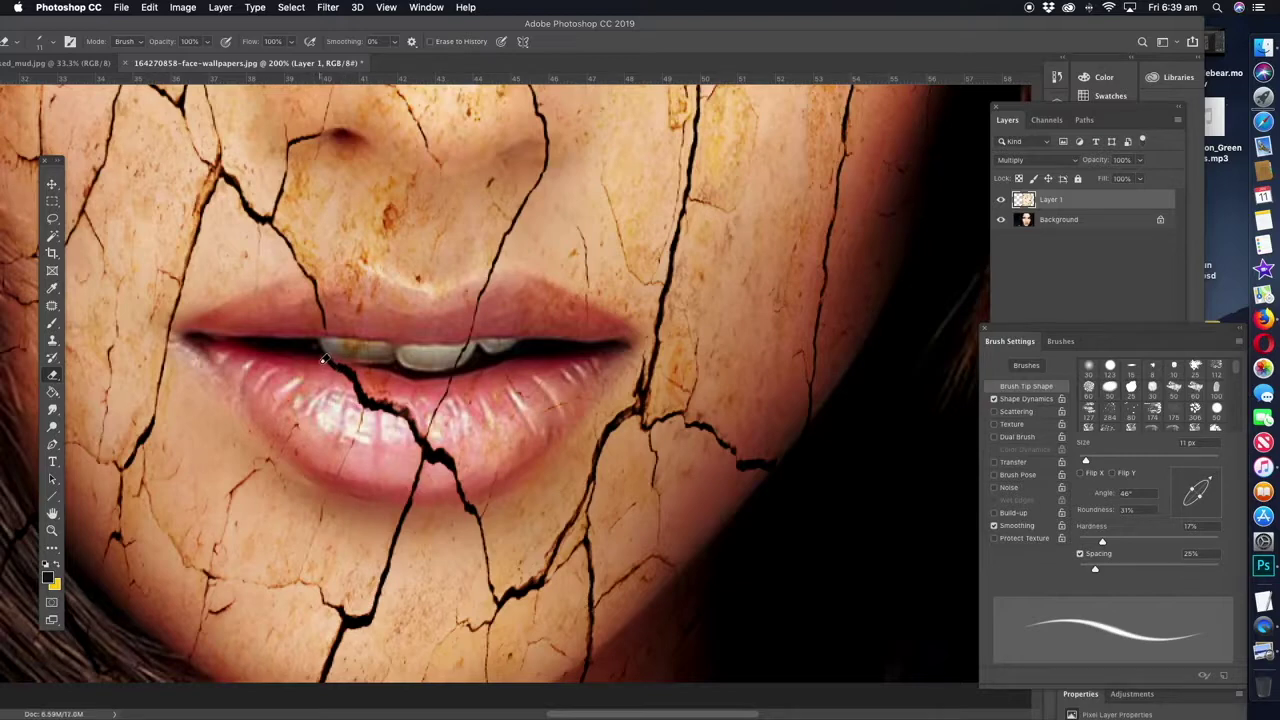
left_click_drag(337, 358, 326, 358)
left_click_drag(469, 347, 469, 348)
left_click(53, 532)
Step: Zoom out to the whole face and lasso-select the lower lip area
key("alt")
left_click(590, 414, "alt")
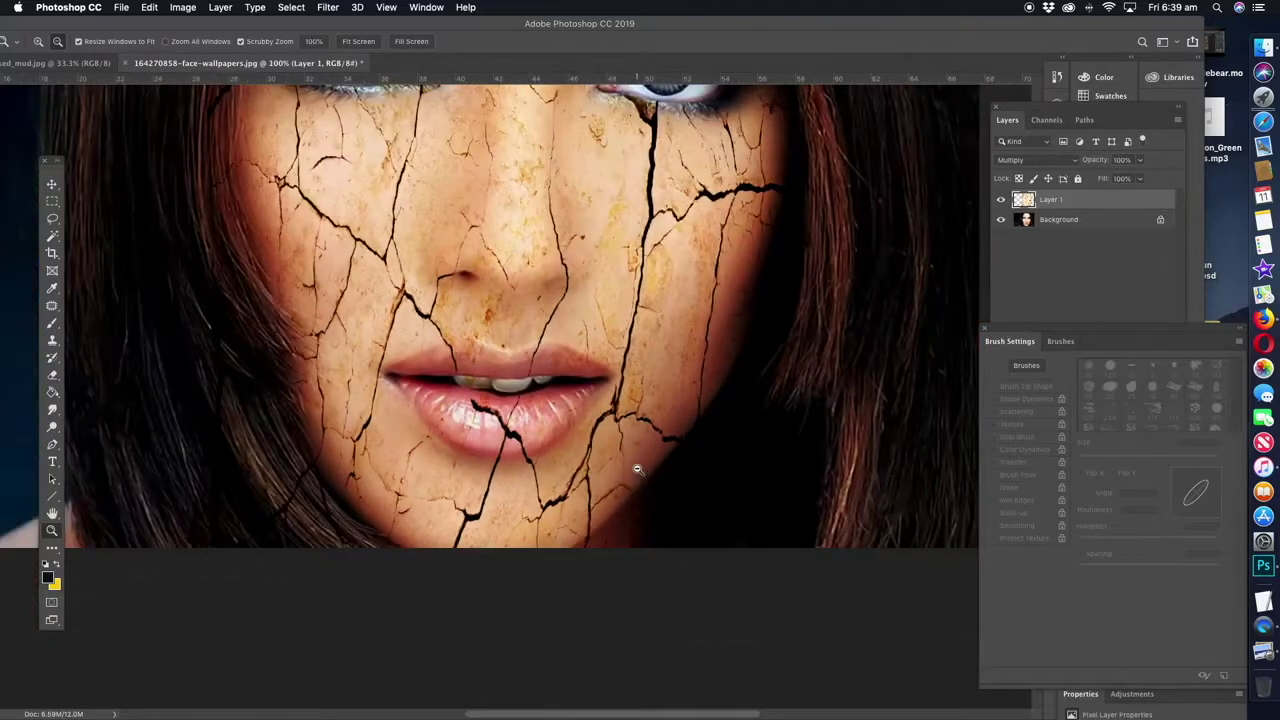
left_click(53, 220)
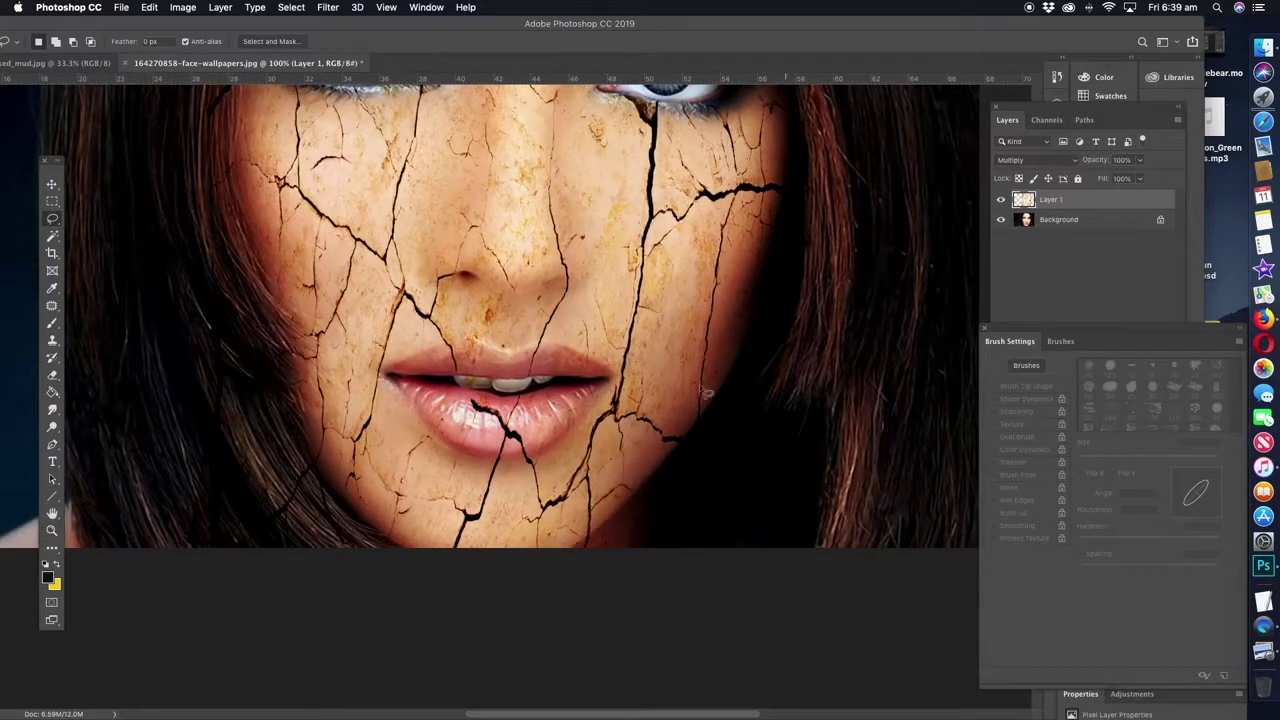
left_click_drag(458, 400, 455, 450)
left_click_drag(581, 420, 578, 398)
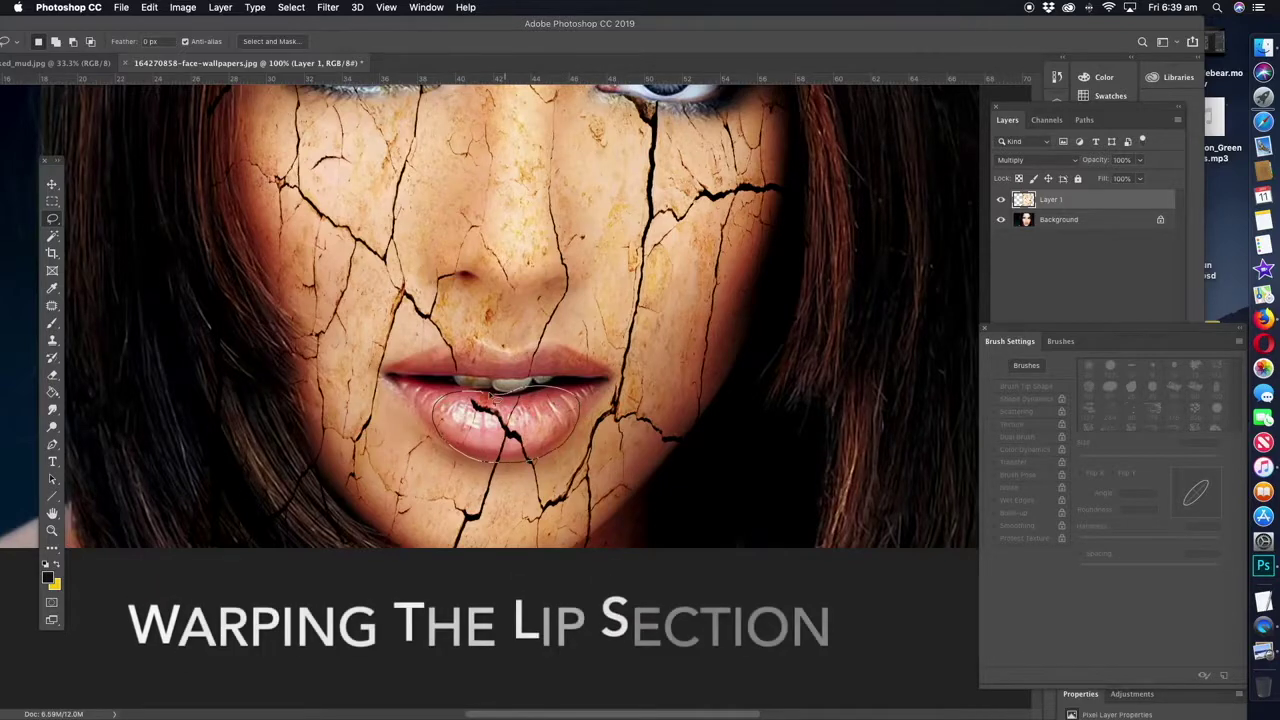
Step: Warp the lower-lip texture to follow the lip's curve, commit, deselect, and zoom to the eyes
left_click(52, 187)
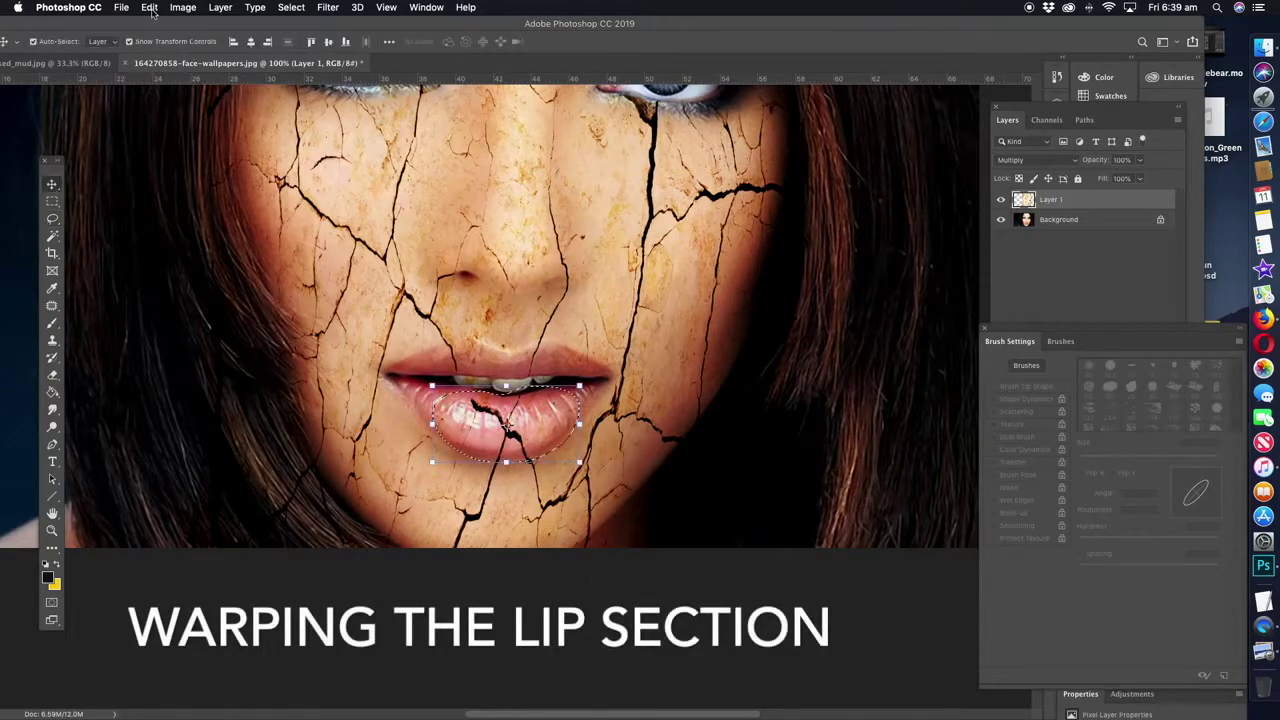
left_click(149, 7)
mouse_move(171, 316)
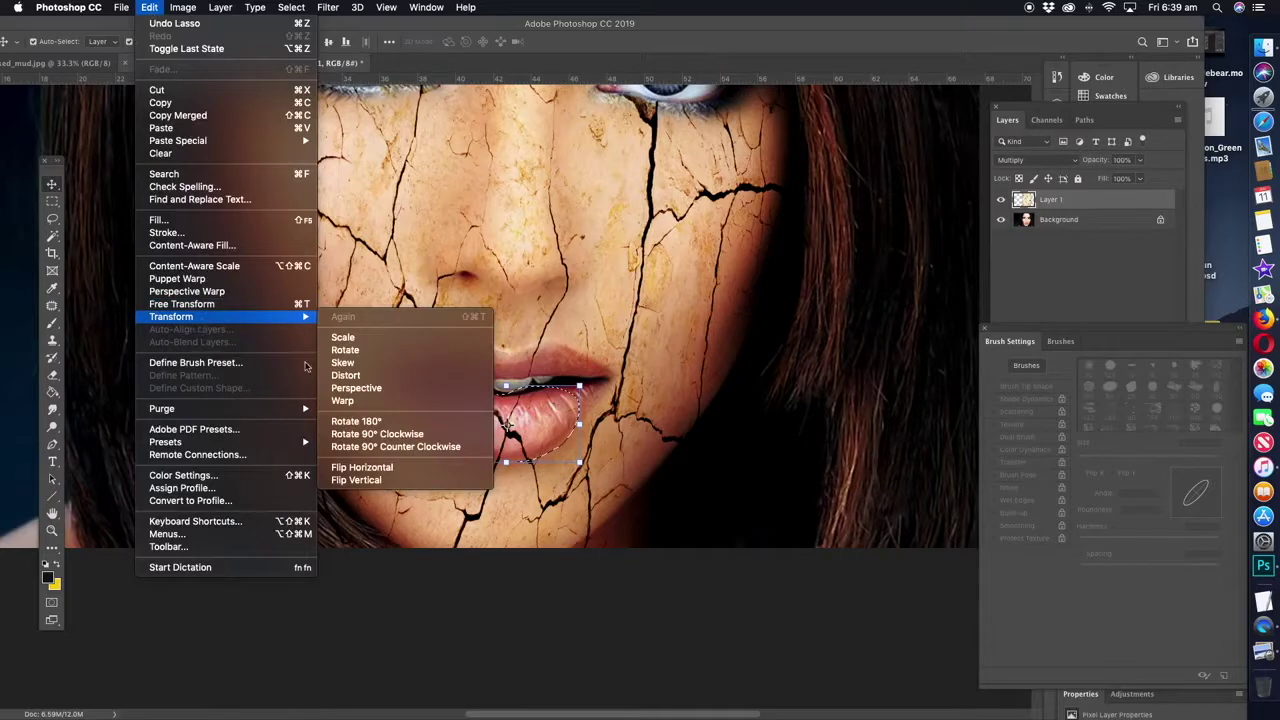
left_click(342, 400)
left_click_drag(513, 437, 527, 422)
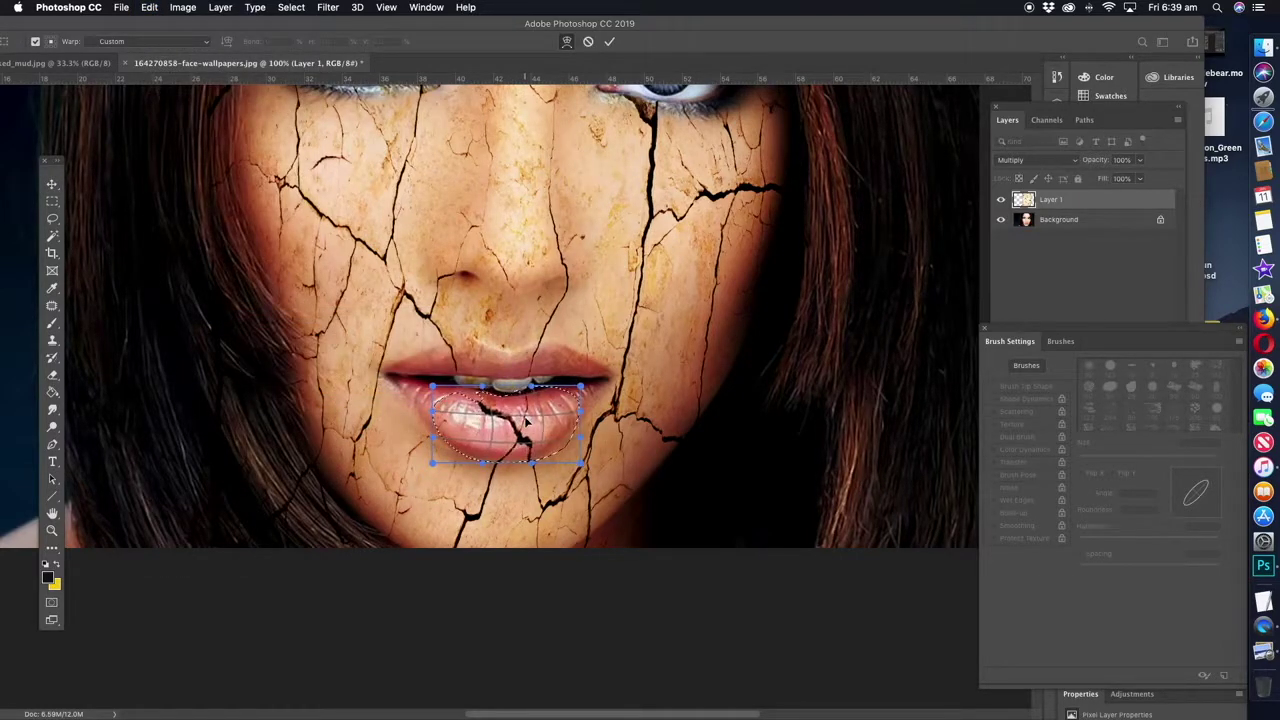
left_click(52, 218)
key("ctrl+d")
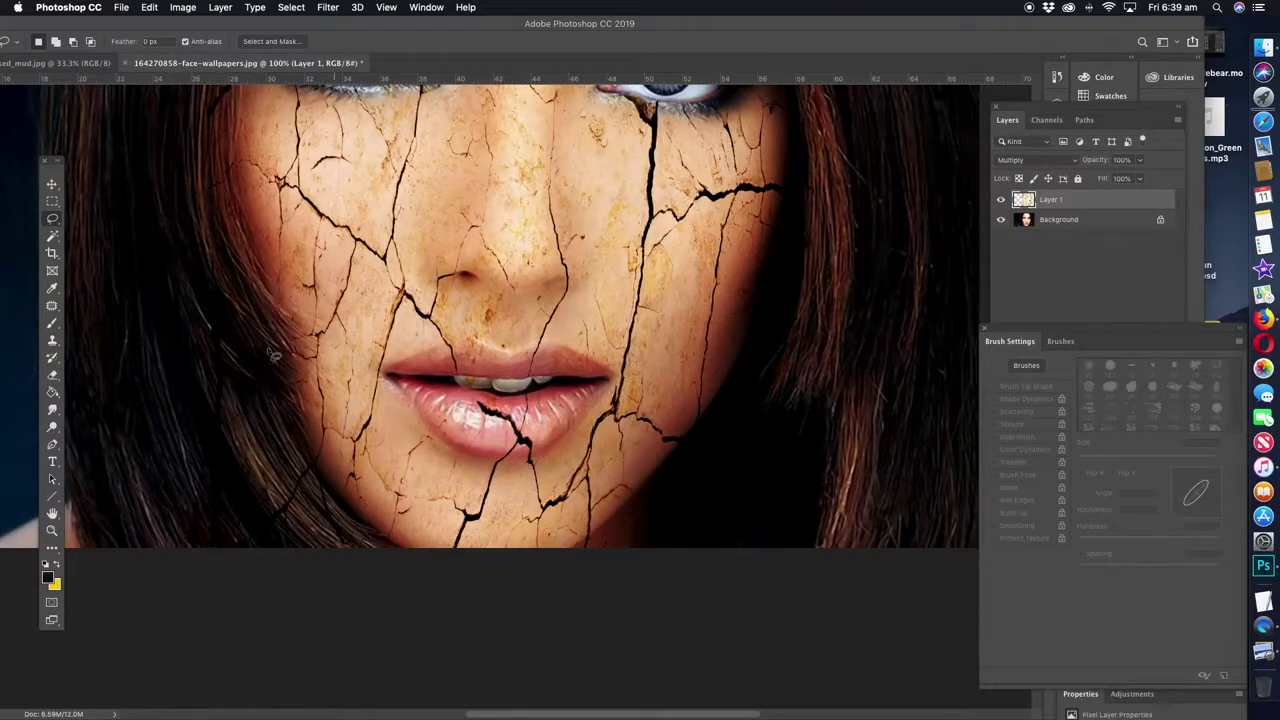
left_click(52, 531)
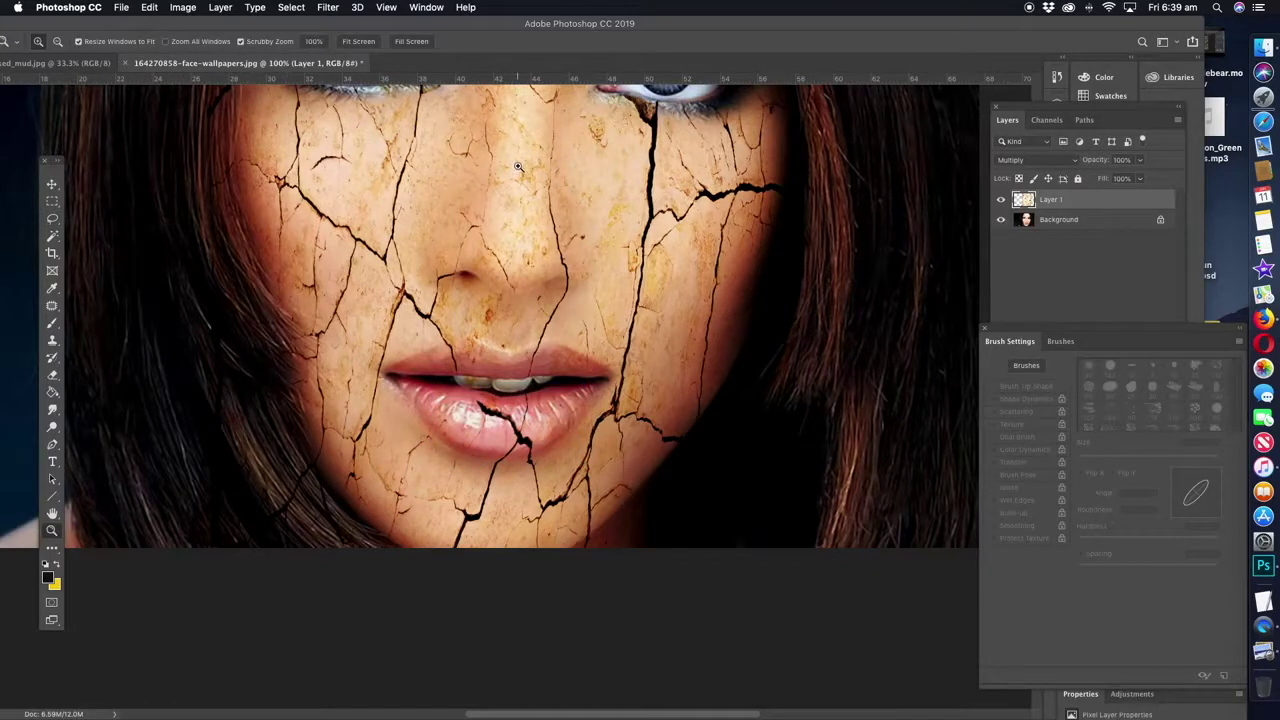
mouse_move(530, 161)
left_mouse_down()
mouse_move(513, 257)
mouse_move(575, 302)
left_mouse_up()
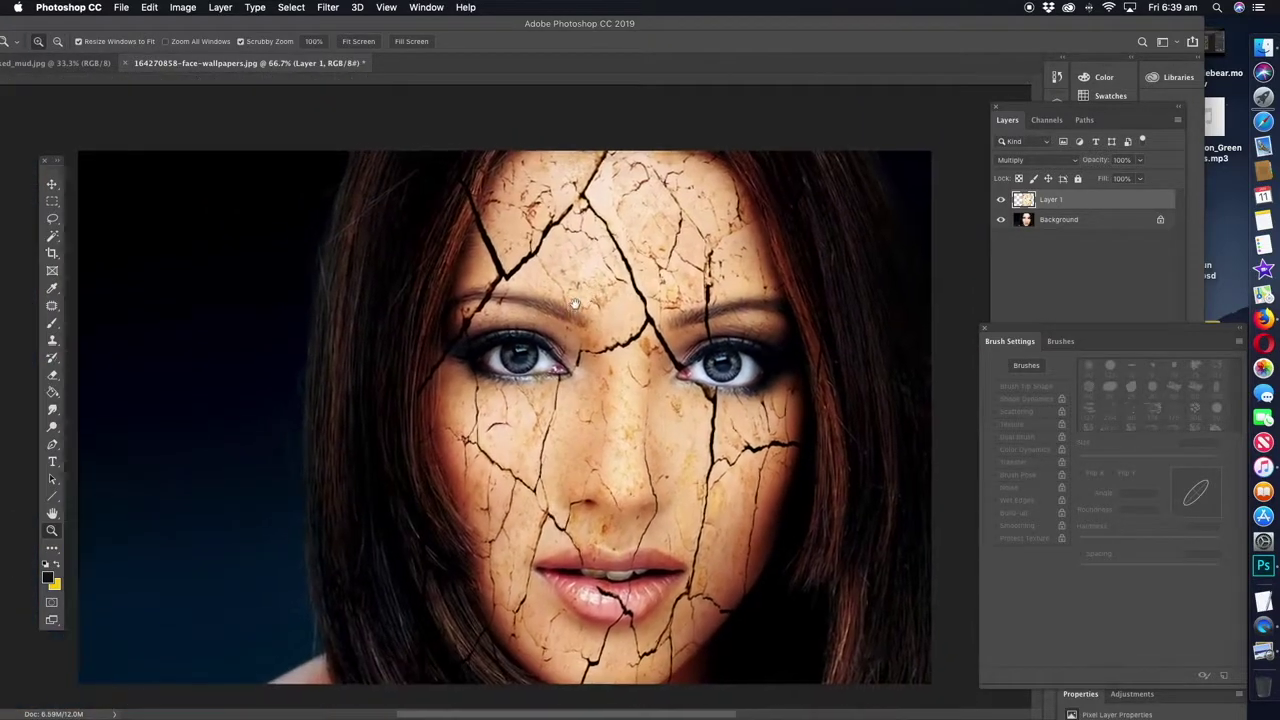
Step: Duplicate the Background layer and place Background copy above Layer 1
key("super+r")
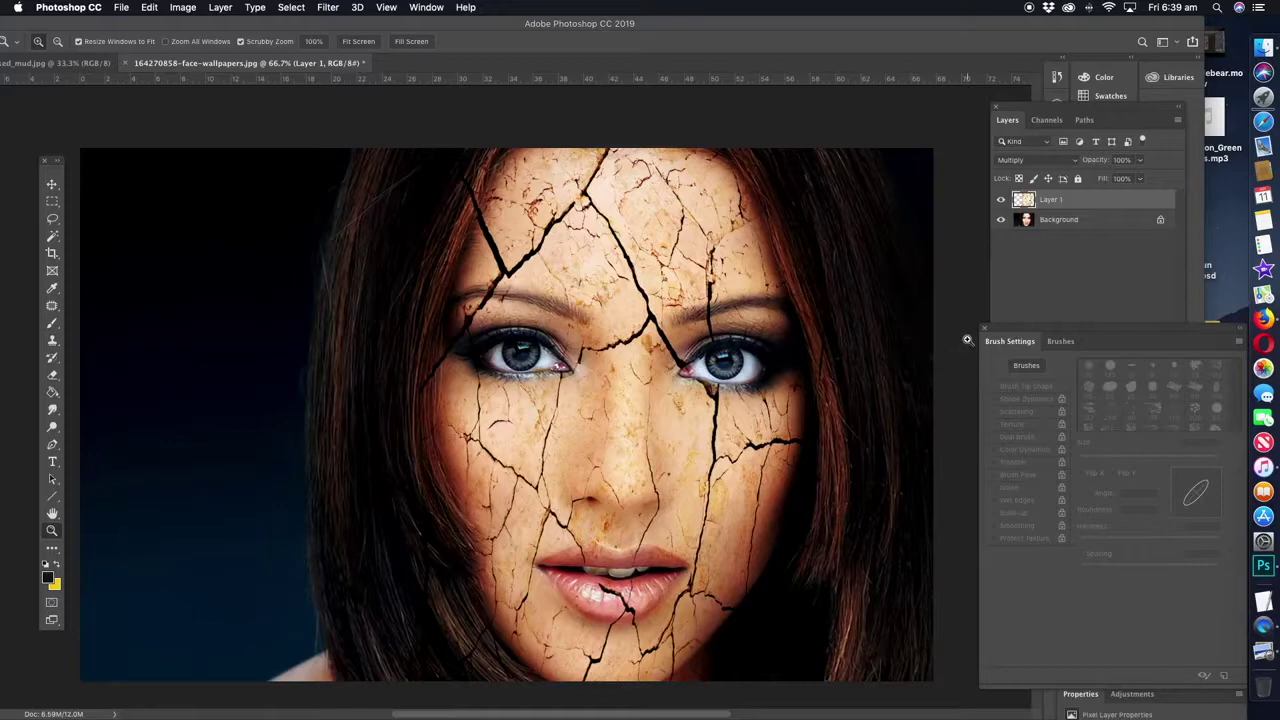
left_click(1063, 219)
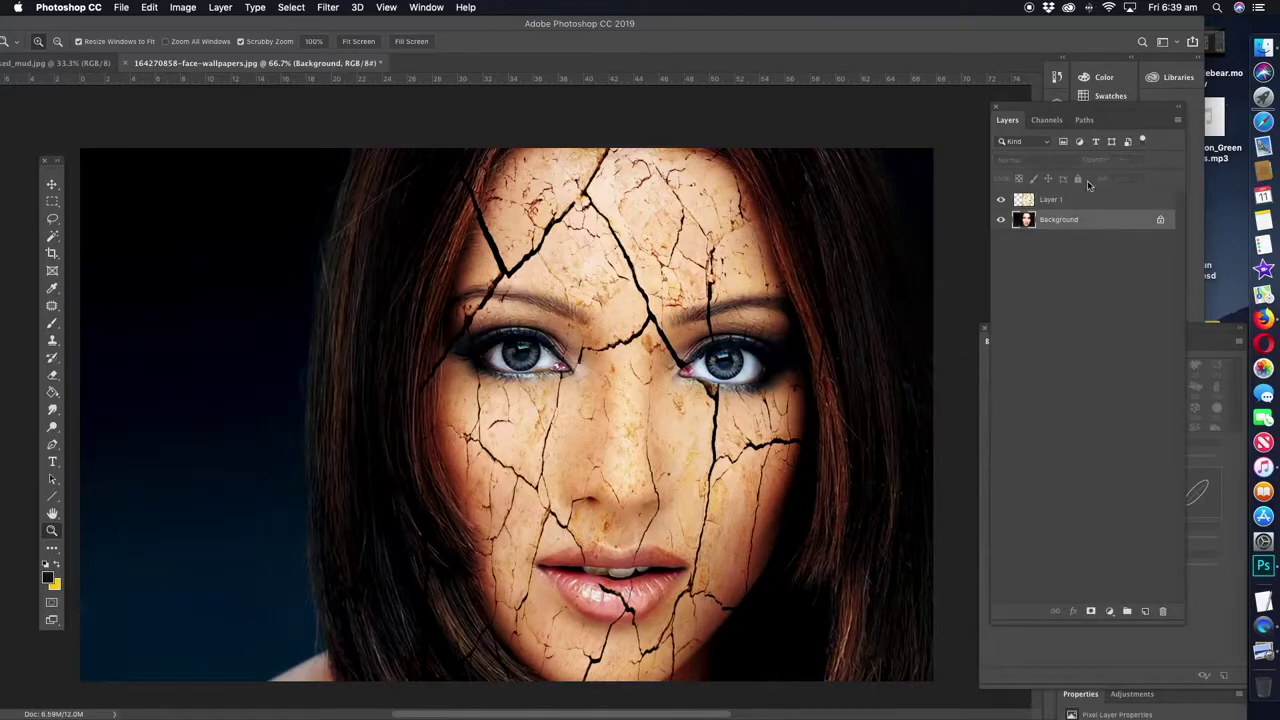
right_click(1073, 217)
left_click(1110, 244)
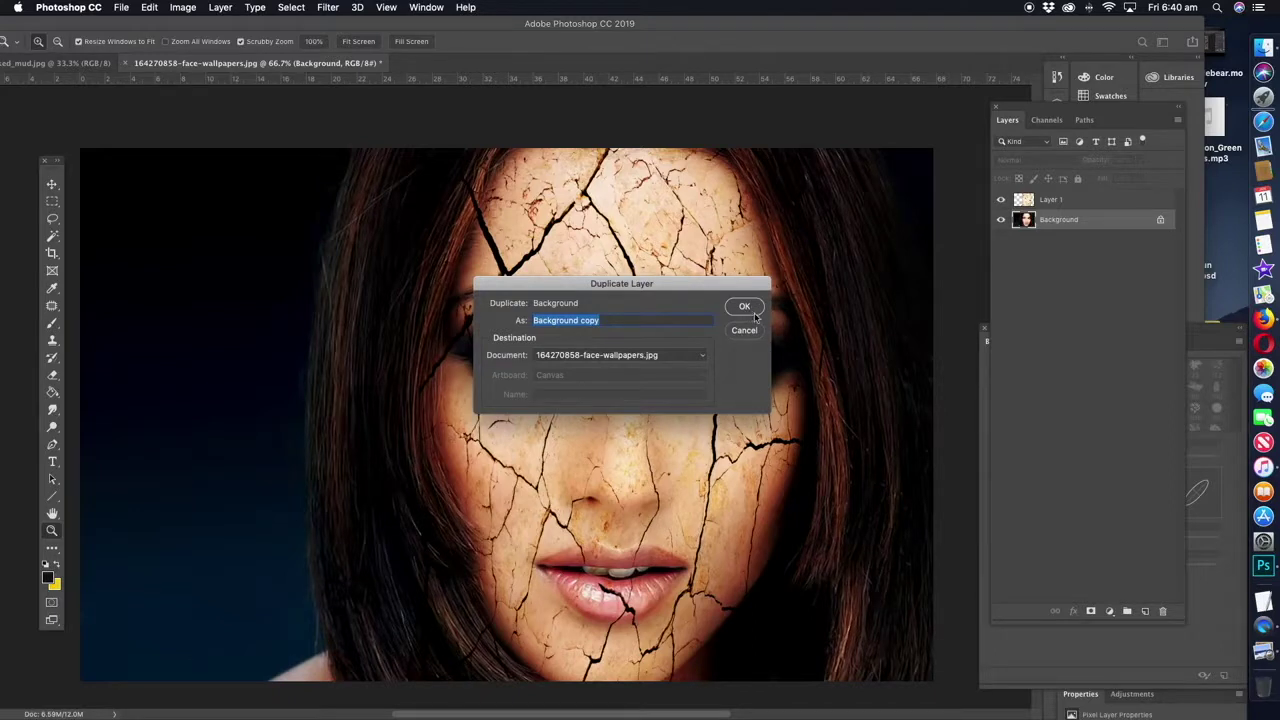
left_click(745, 307)
left_click_drag(1066, 219, 1052, 198)
scroll(711, 218, "up", 3)
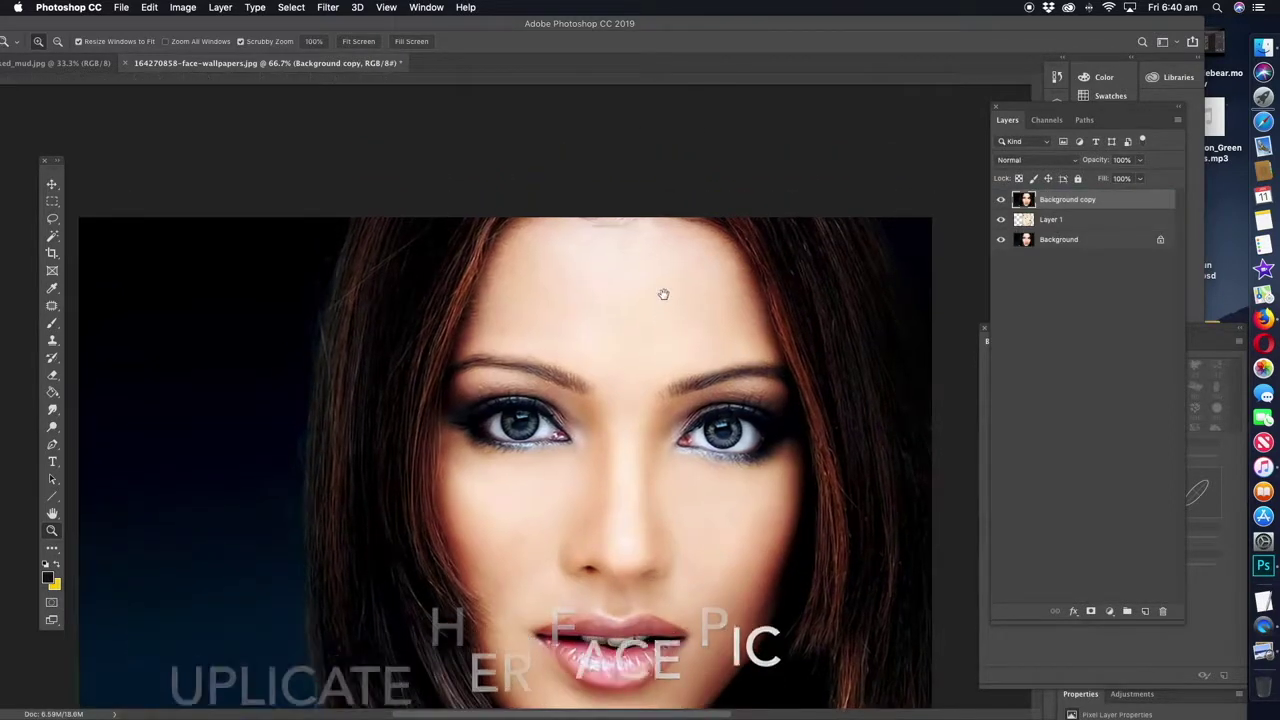
Step: Lasso the upper face on Background copy and cut it out
left_click(52, 219)
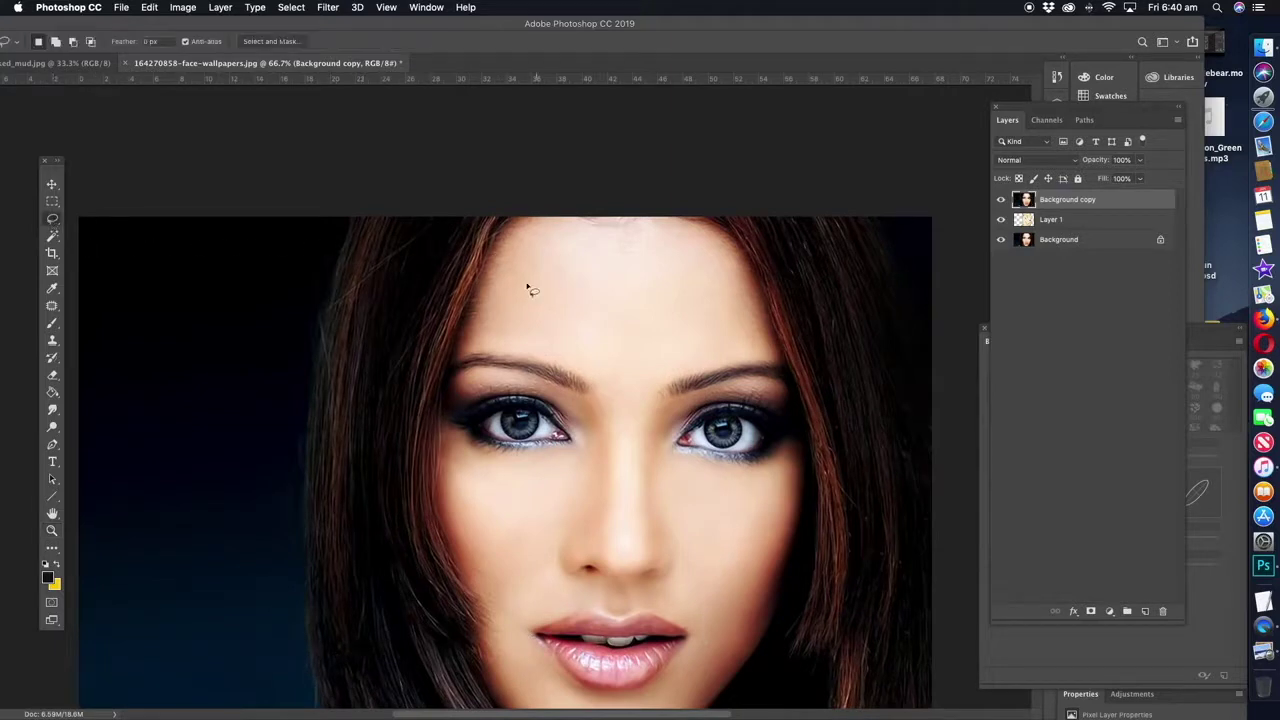
left_click_drag(493, 297, 548, 215)
mouse_move(689, 246)
left_mouse_down()
mouse_move(748, 310)
mouse_move(772, 385)
mouse_move(782, 520)
mouse_move(585, 633)
mouse_move(466, 450)
mouse_move(492, 315)
left_mouse_up()
left_click(149, 8)
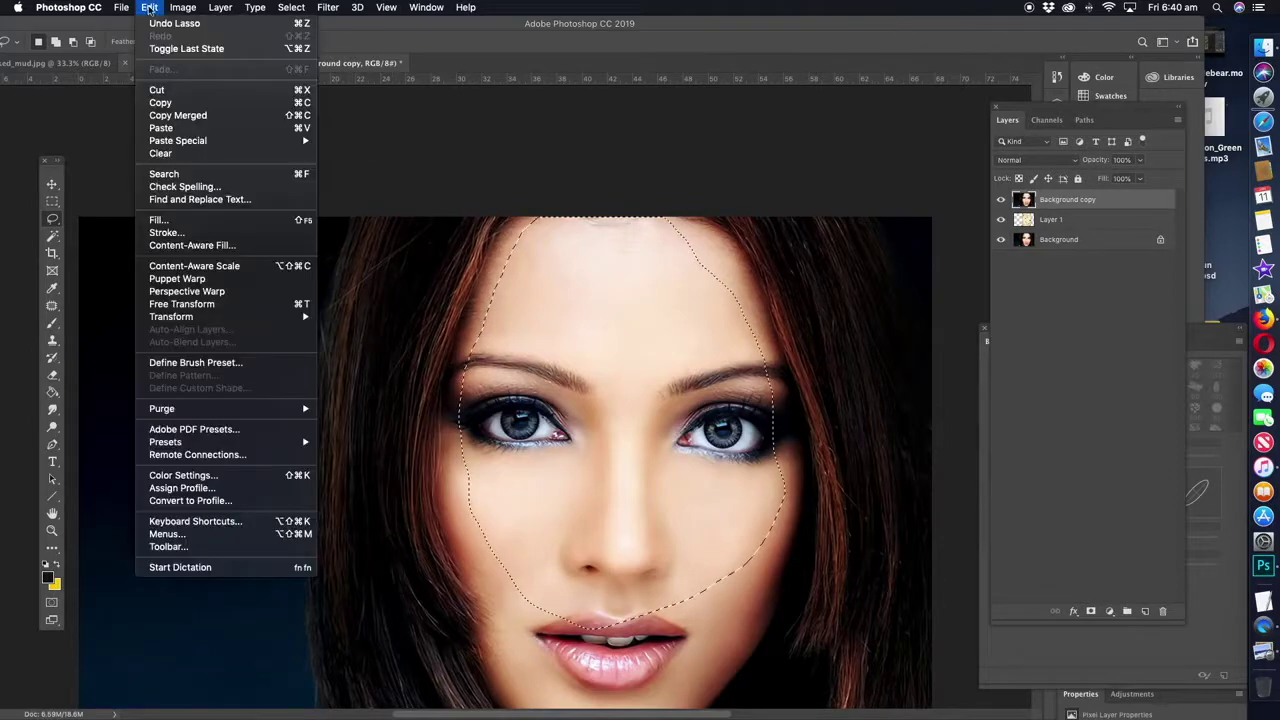
left_click(175, 89)
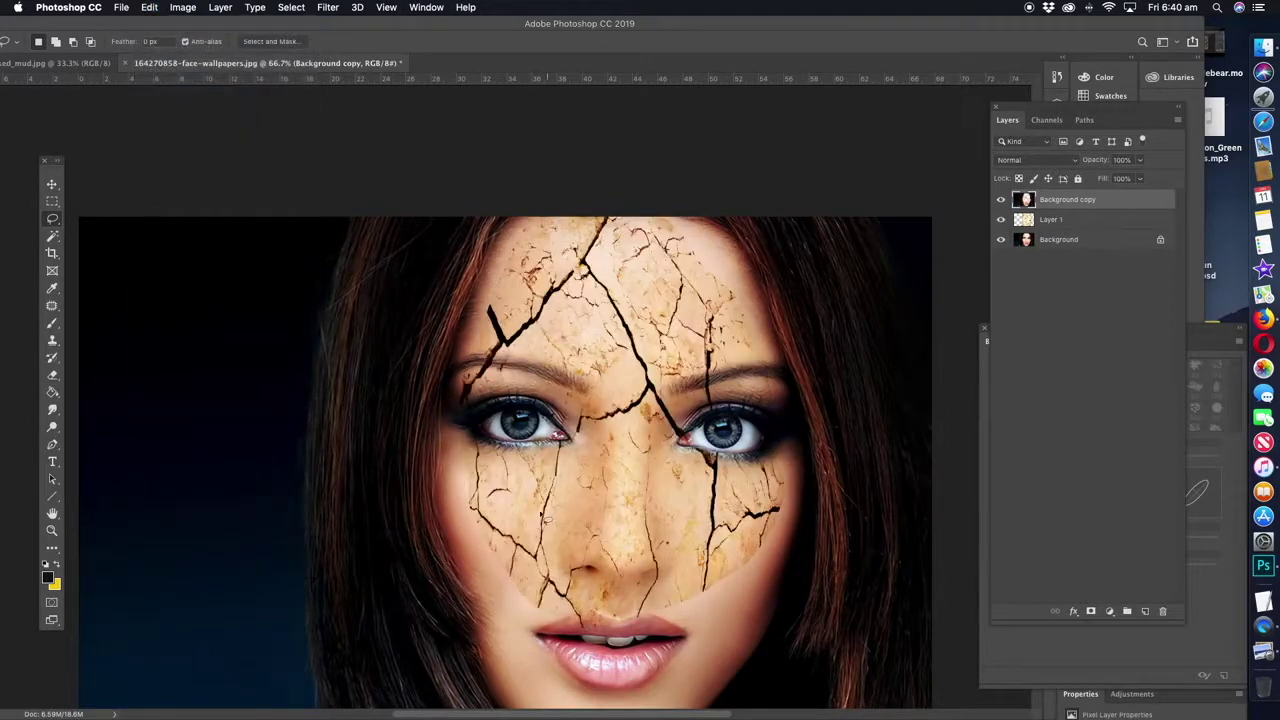
Step: Lasso and delete the lower face down to the chin, then zoom in on the left eye
scroll(547, 516, "down", 5)
left_click_drag(444, 318, 630, 590)
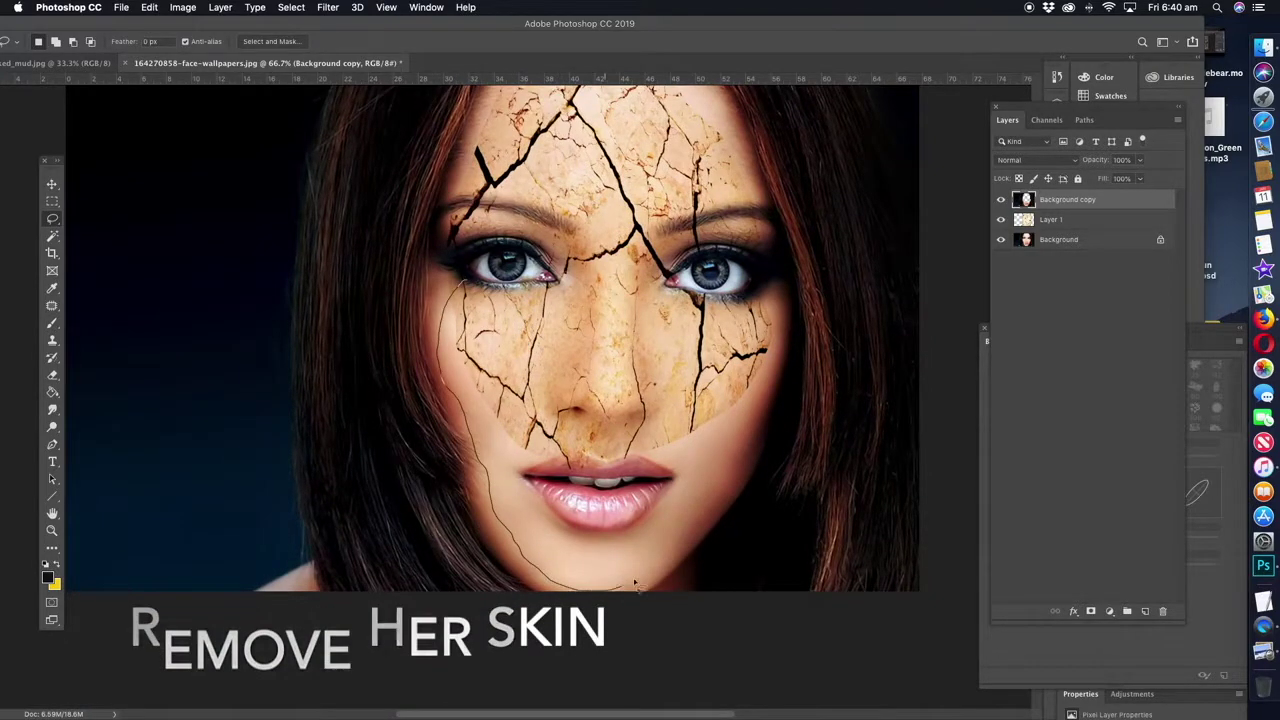
left_click_drag(630, 590, 568, 205)
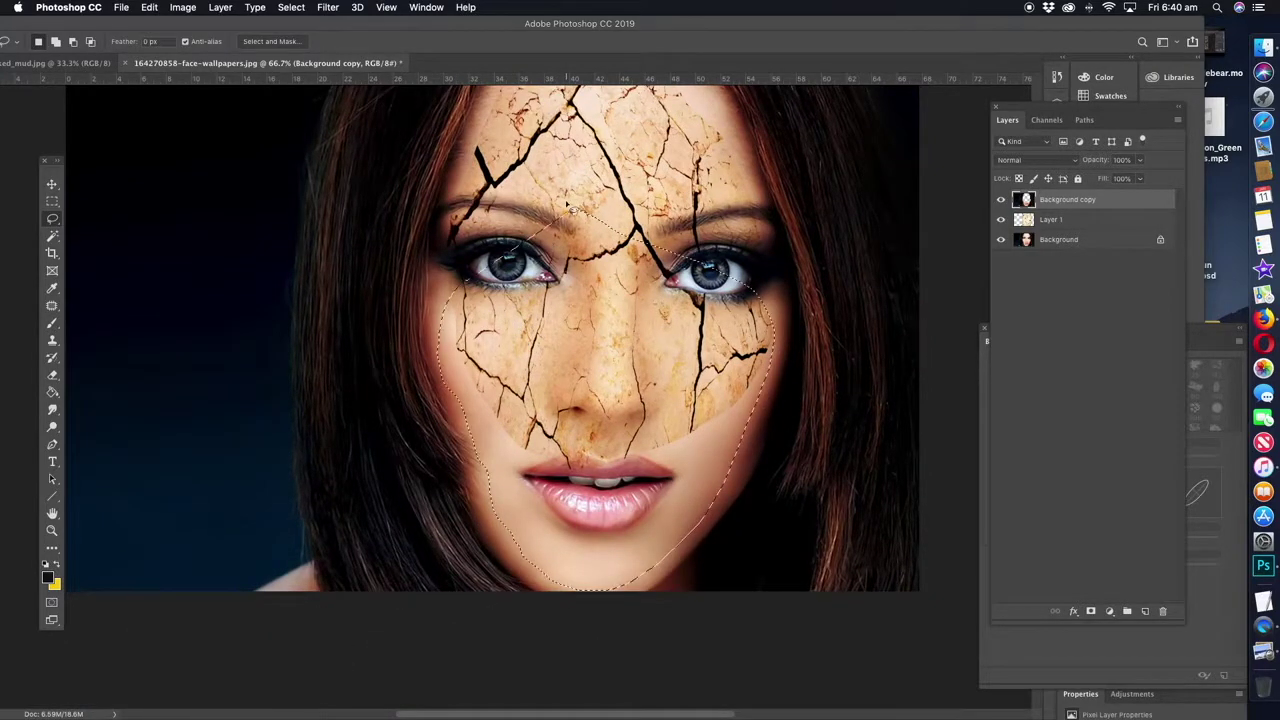
key("Delete")
key("super+d")
left_click(52, 533)
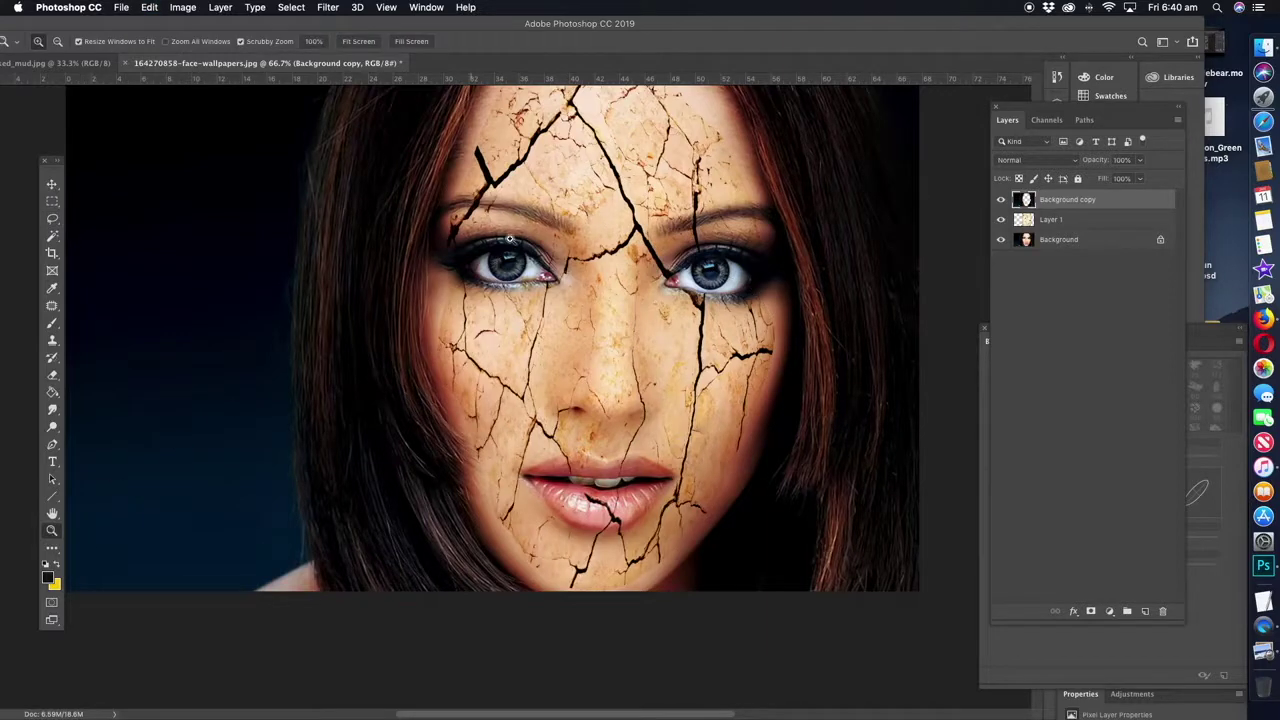
left_click_drag(469, 200, 486, 142)
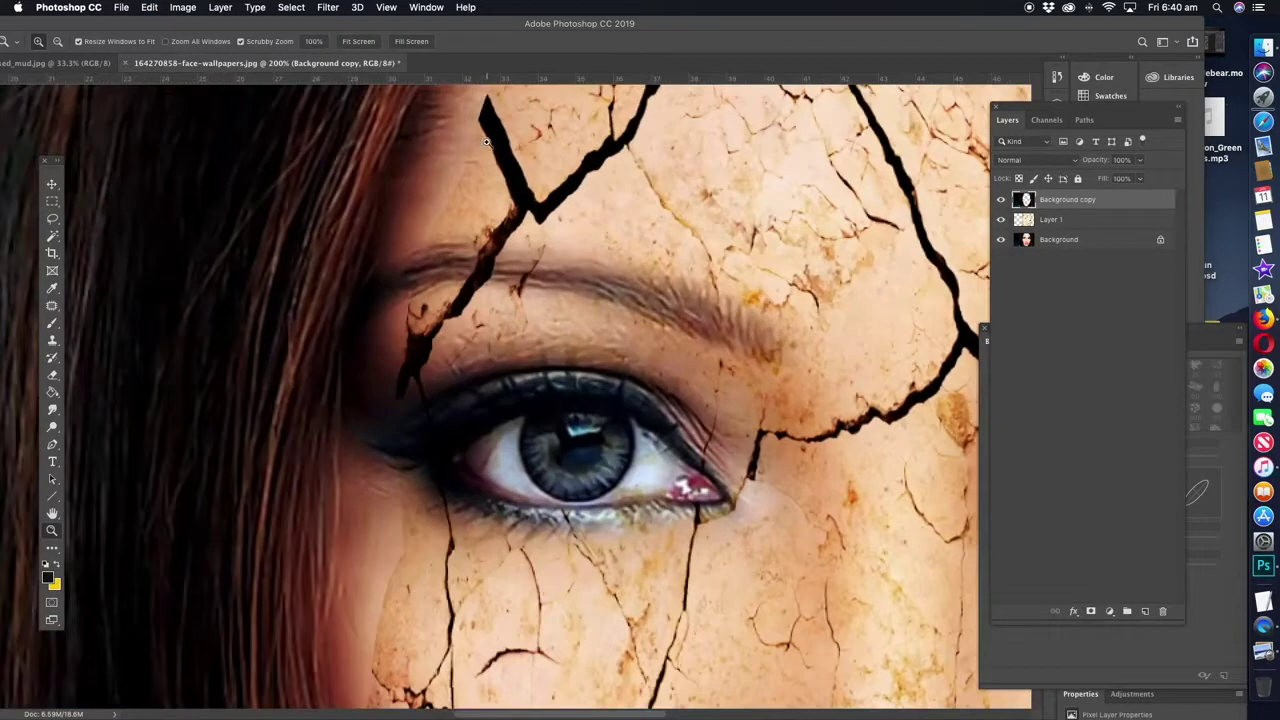
scroll(486, 142, "up", 5)
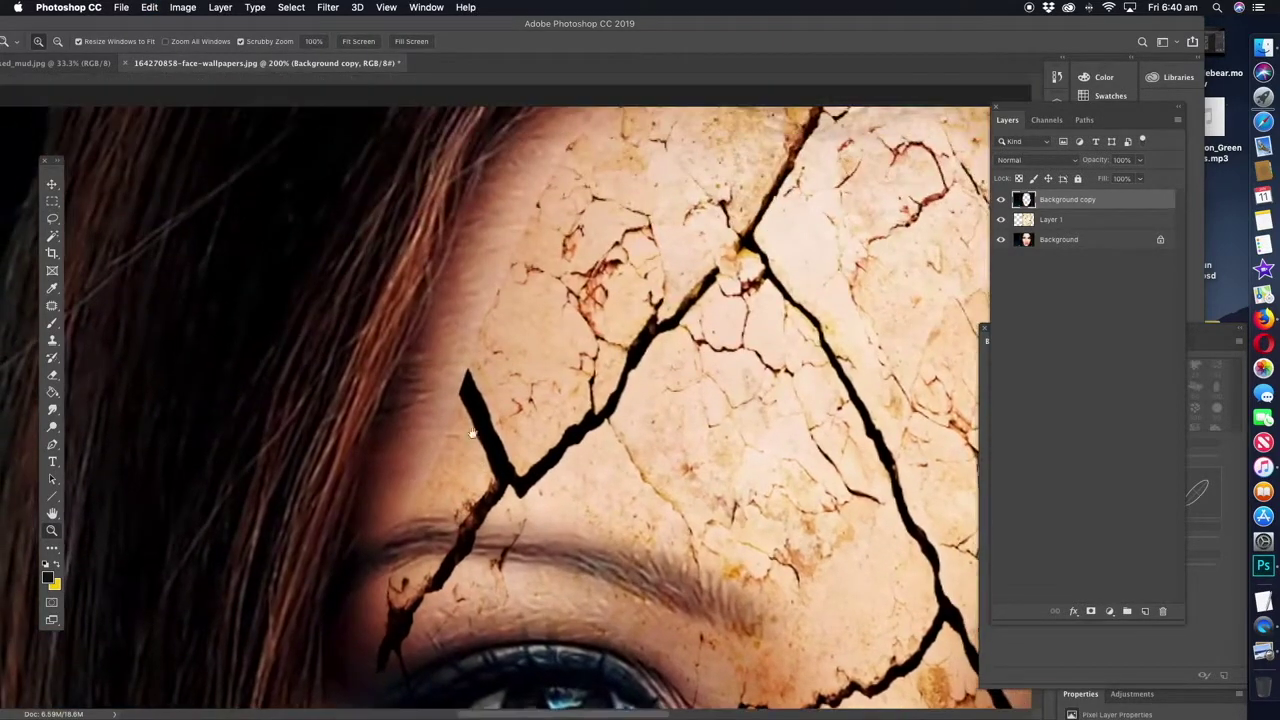
Step: Erase a forehead spot and set the Eraser to a fully soft 25 px tip
left_click(53, 376)
left_click_drag(450, 344, 446, 366)
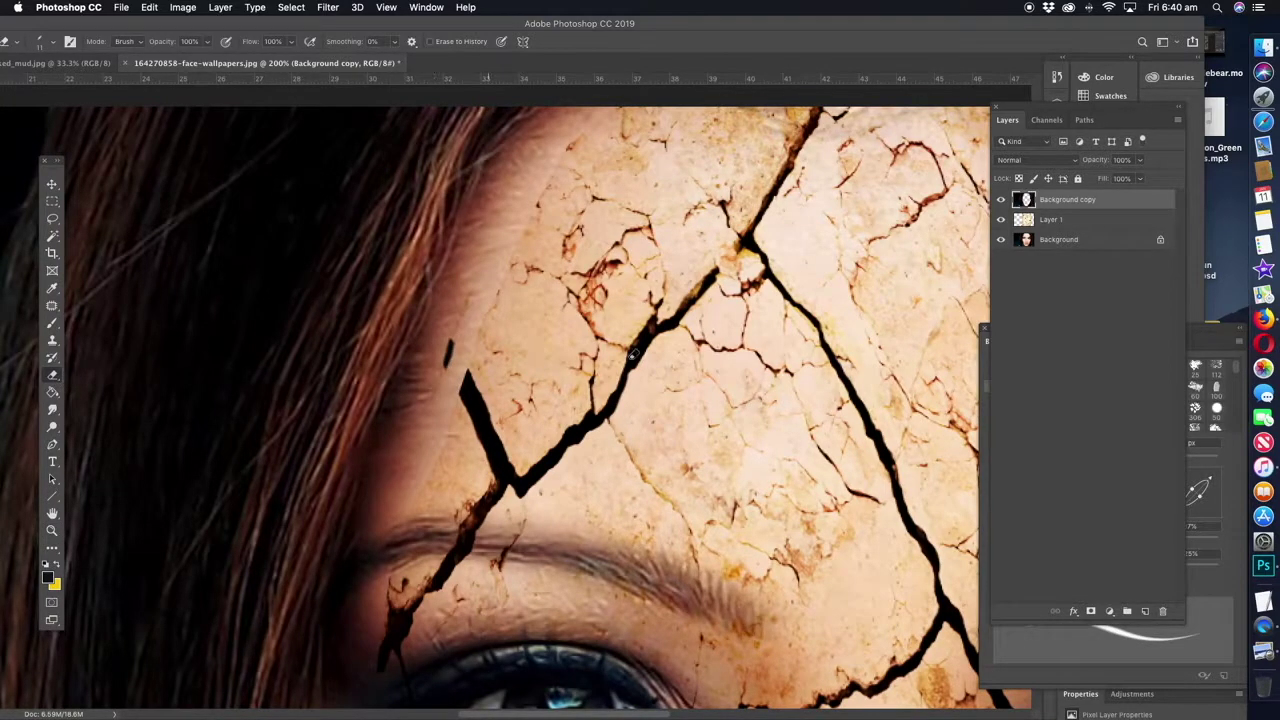
left_click(1197, 482)
left_click_drag(1193, 494, 1190, 500)
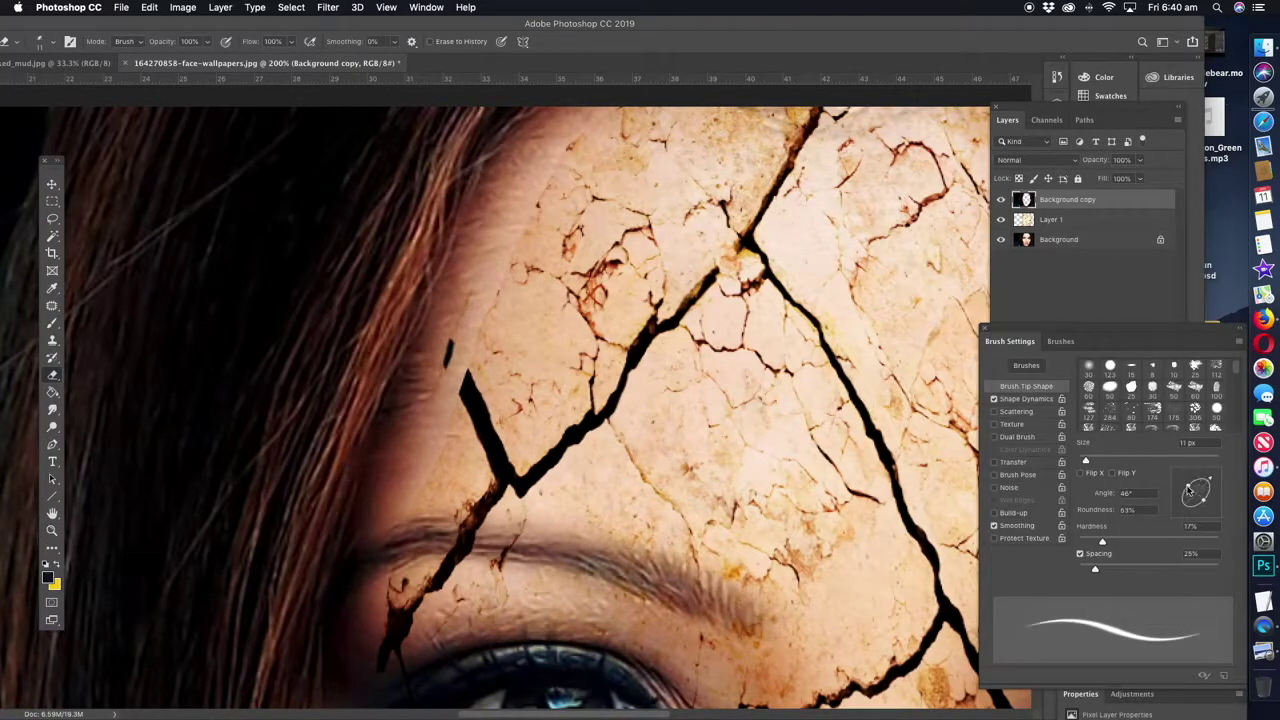
left_click(1095, 461)
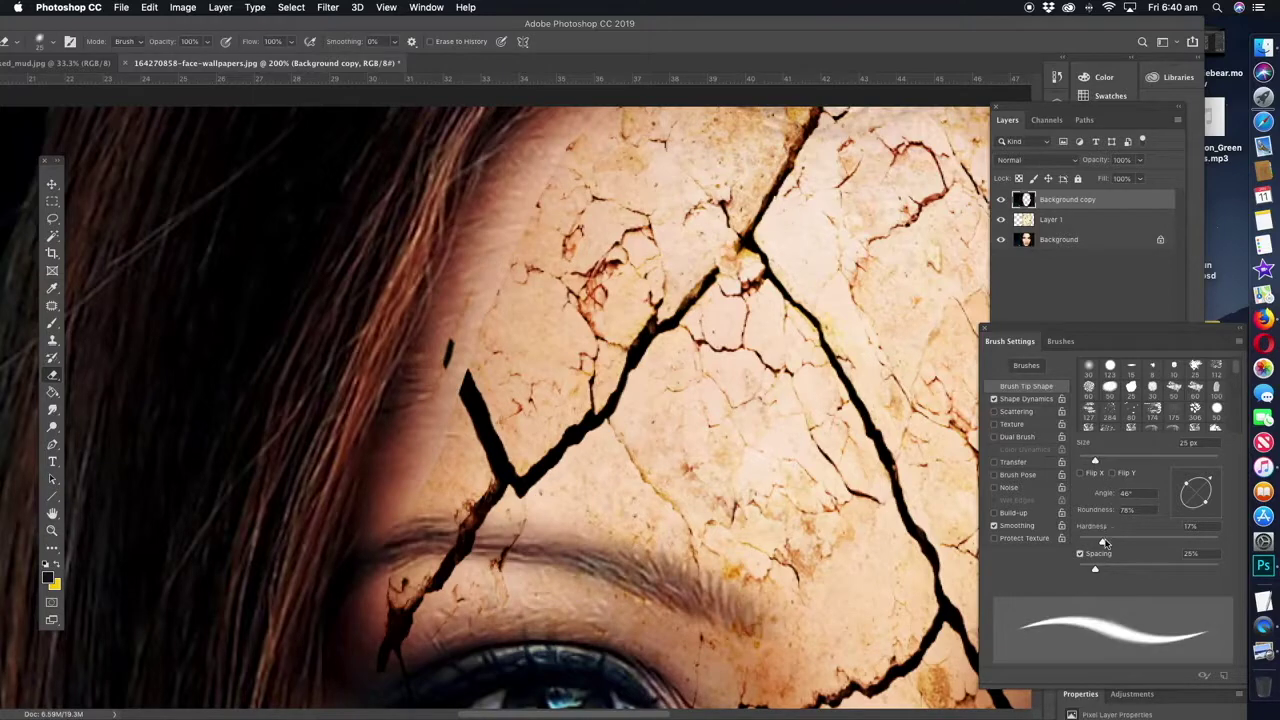
left_click_drag(1103, 543, 1058, 545)
Step: Erase along the forehead and hairline to reveal the cracks
left_click_drag(482, 295, 438, 410)
mouse_move(430, 340)
left_mouse_down()
mouse_move(466, 266)
mouse_move(422, 360)
mouse_move(462, 388)
left_mouse_up()
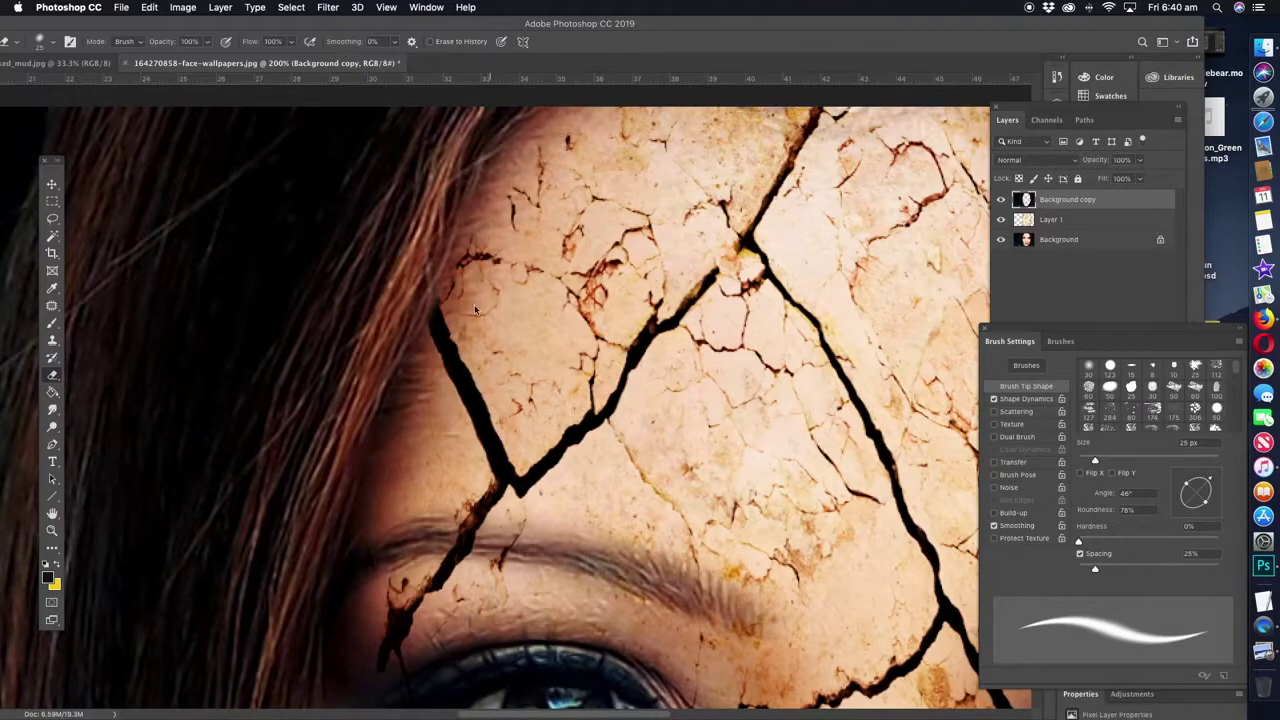
left_click_drag(468, 328, 430, 413)
scroll(430, 413, "up", 3)
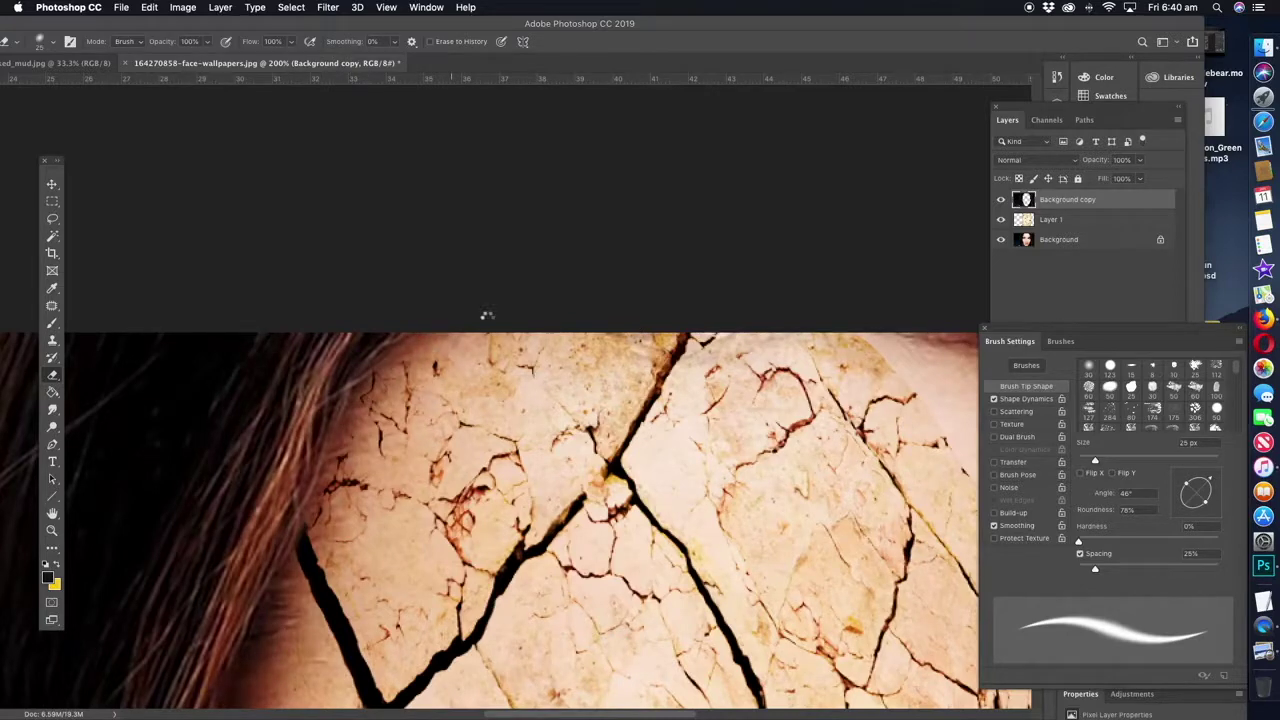
scroll(760, 350, "down", 5)
scroll(760, 350, "right", 5)
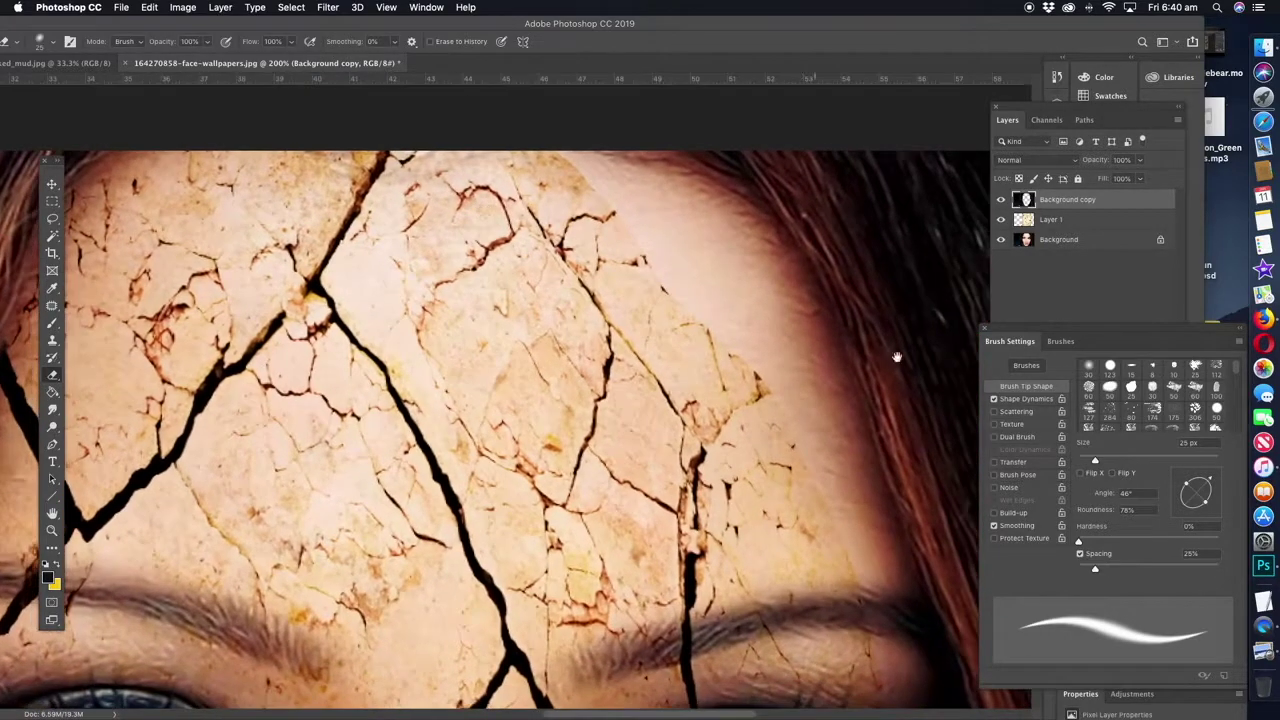
Step: With a 66 px eraser, reveal cracks down the right temple and across the forehead
left_click(1125, 461)
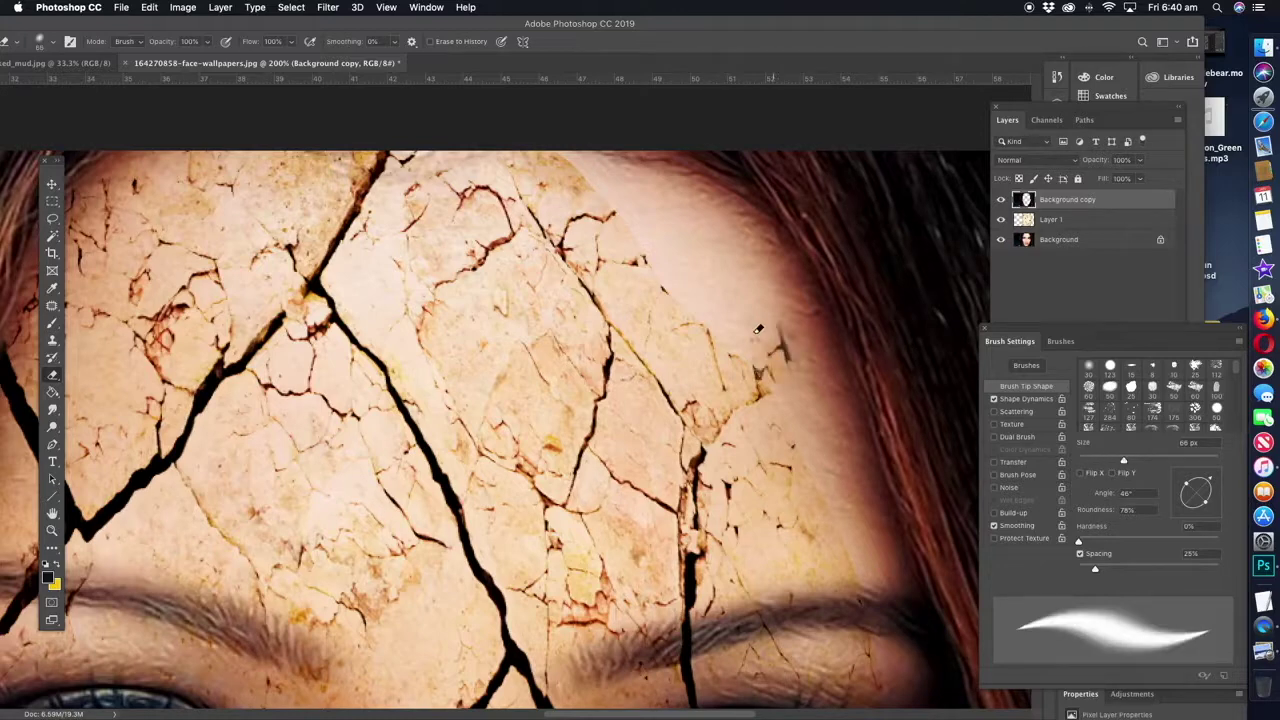
left_click_drag(776, 262, 796, 370)
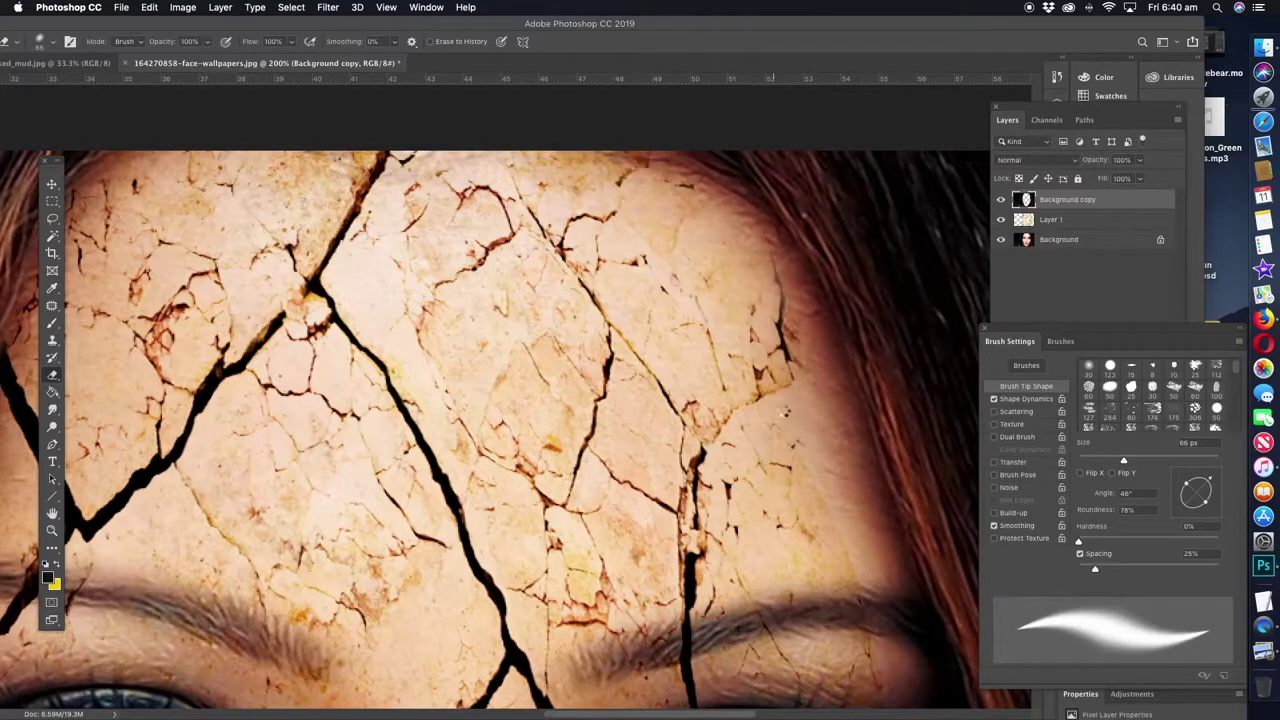
mouse_move(763, 275)
left_mouse_down()
mouse_move(812, 410)
mouse_move(817, 484)
left_mouse_up()
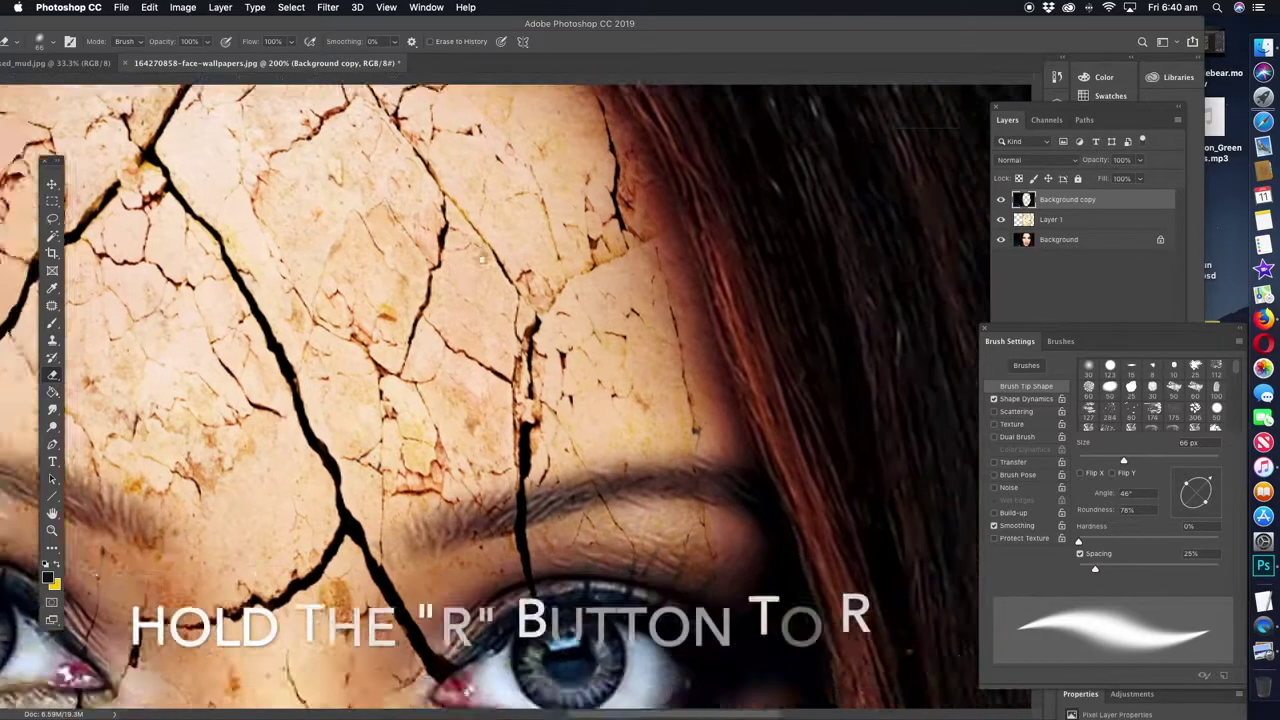
left_click_drag(552, 157, 388, 226)
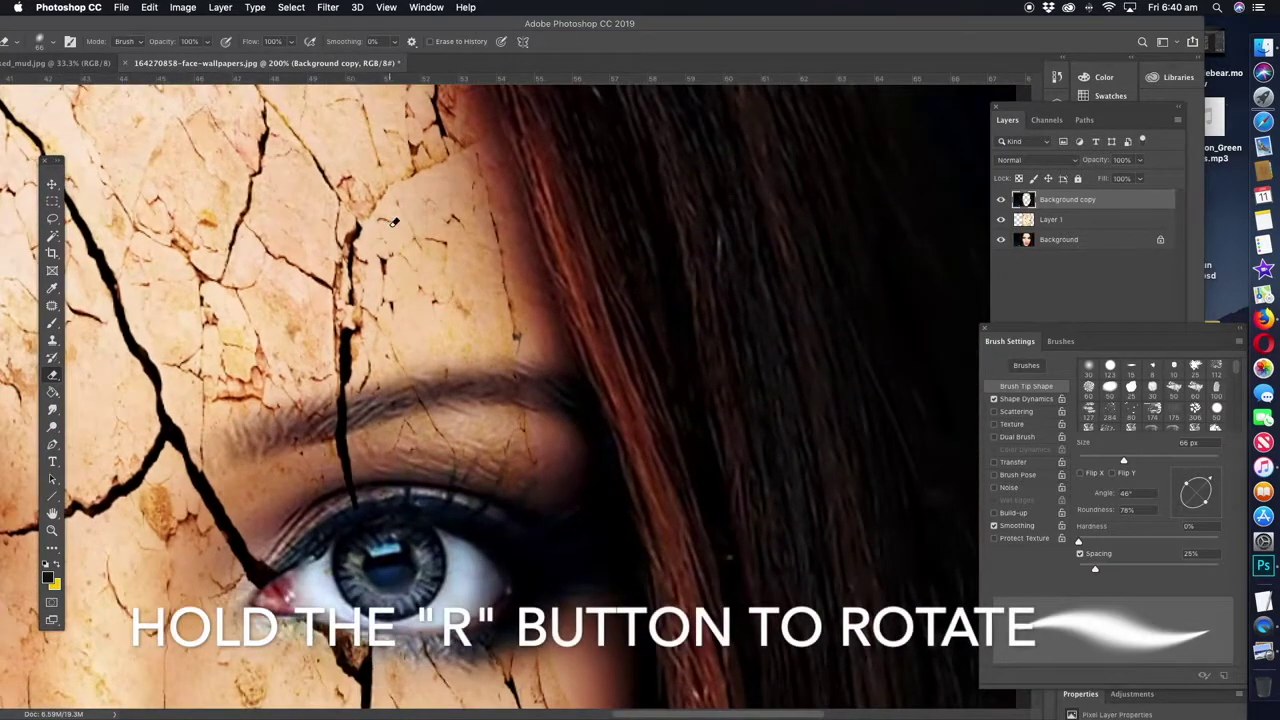
key("r")
mouse_move(620, 251)
left_mouse_down()
mouse_move(288, 306)
mouse_move(348, 300)
left_mouse_up()
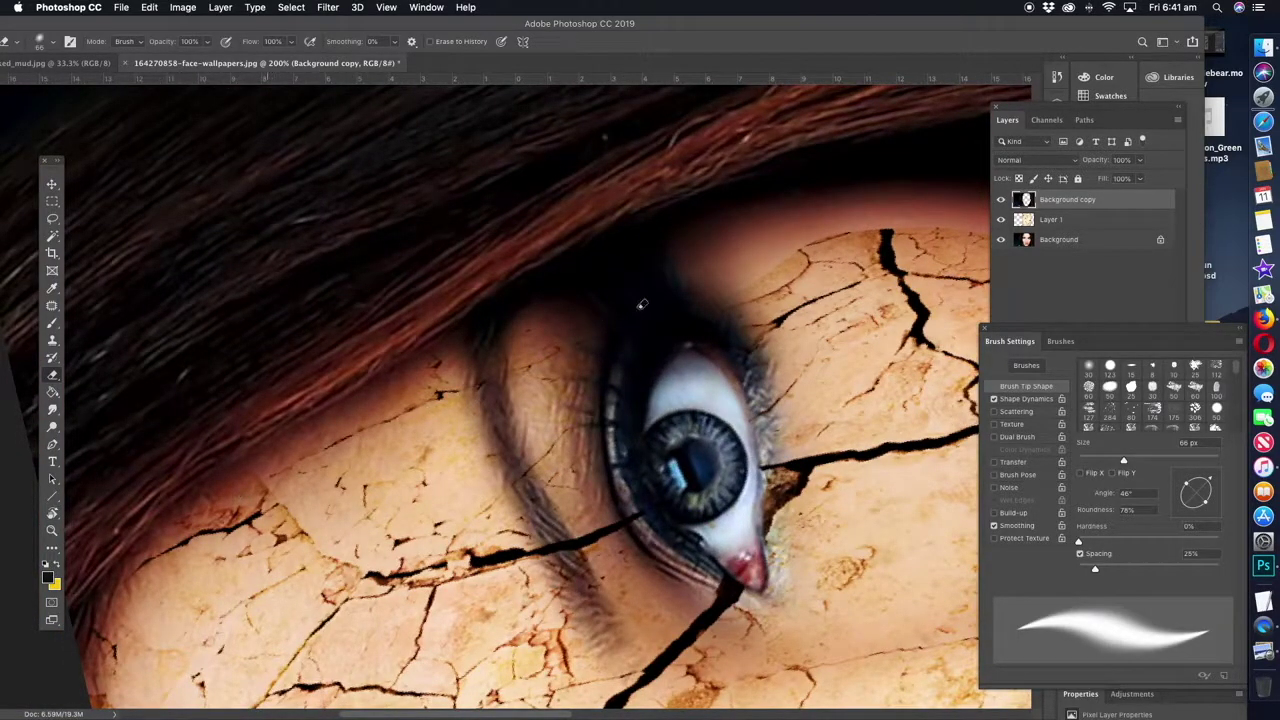
left_click_drag(731, 264, 718, 241)
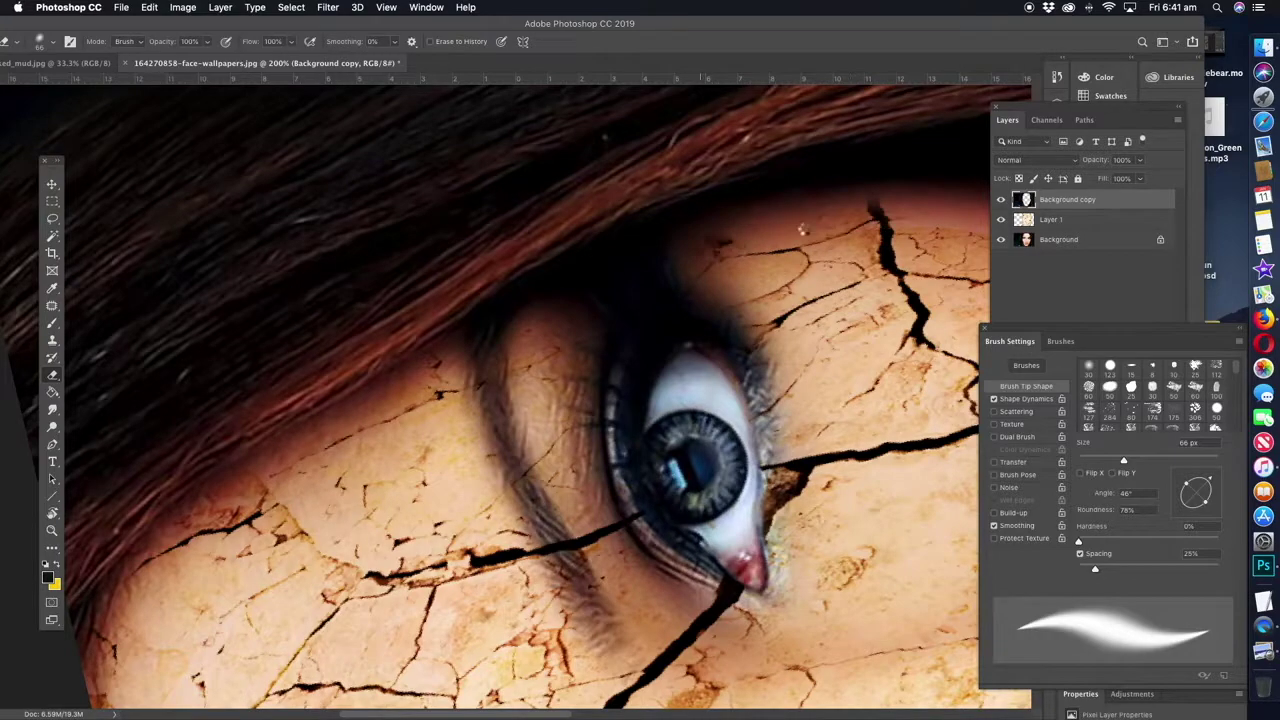
left_click_drag(718, 241, 366, 331)
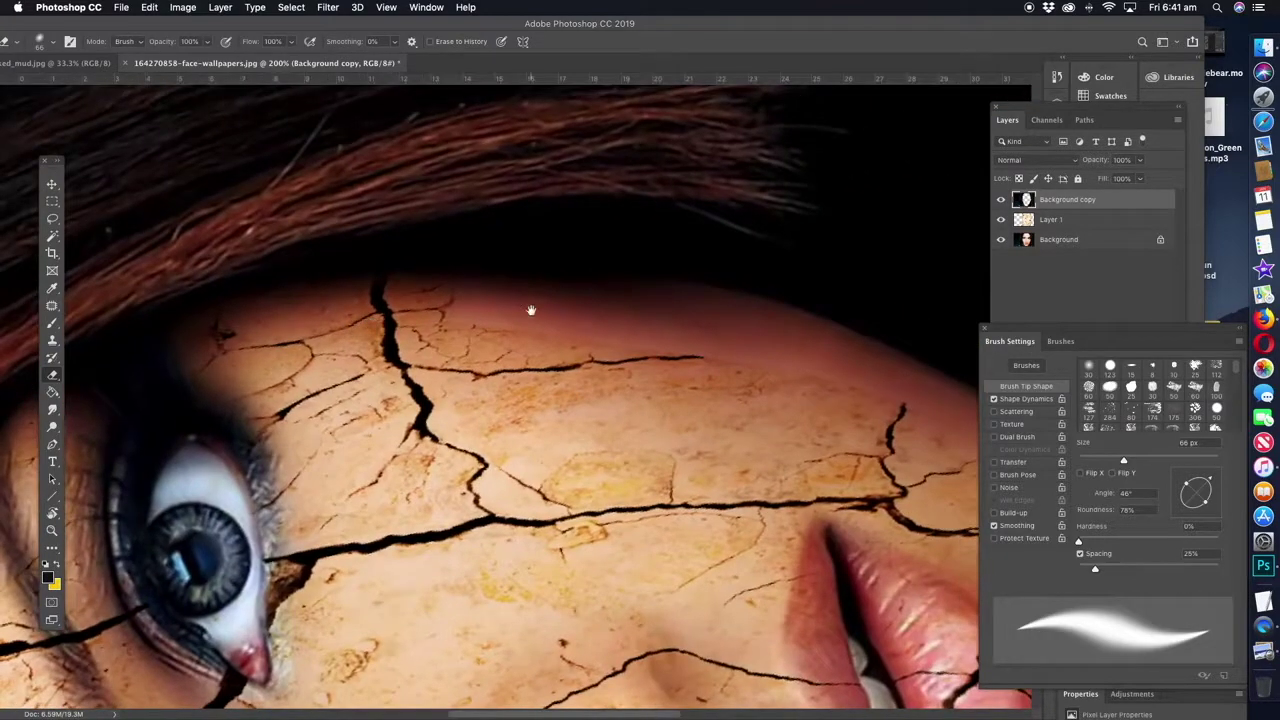
mouse_move(700, 356)
left_mouse_down()
mouse_move(812, 346)
mouse_move(457, 263)
left_mouse_up()
Step: Rotate the view and extend the crack beside the lips upward
key("r")
left_click_drag(638, 279, 448, 249)
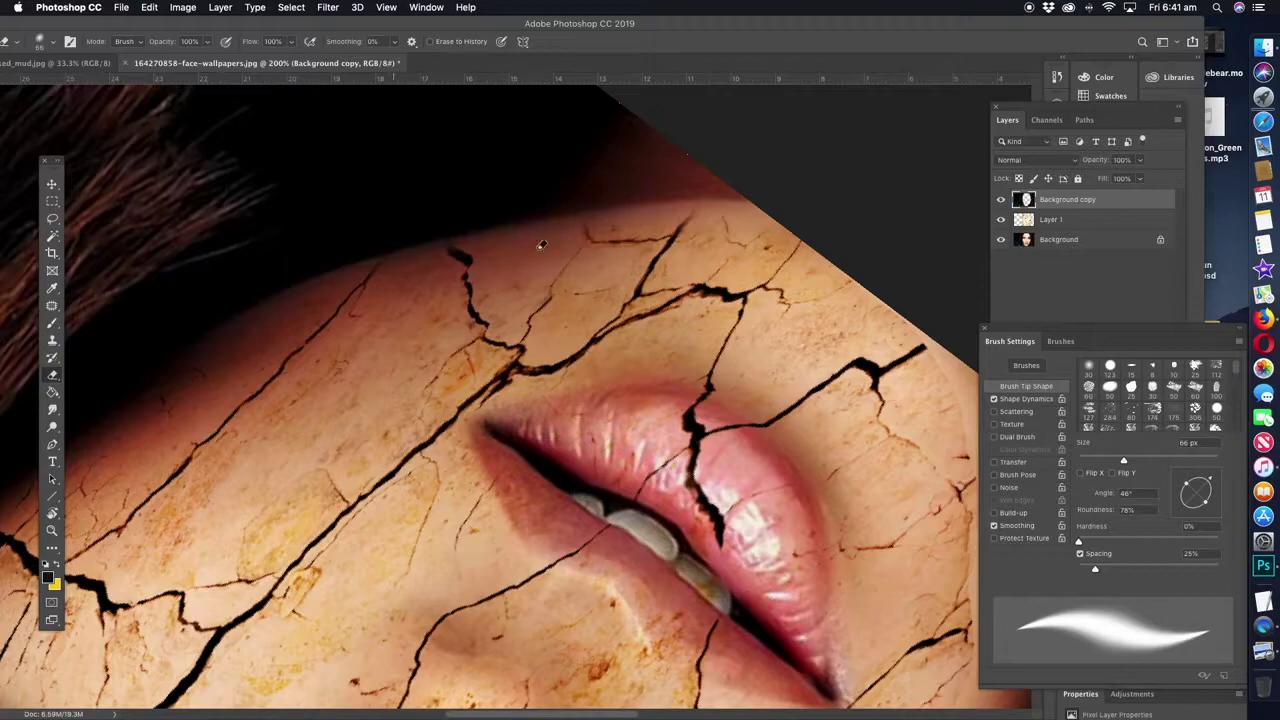
left_click_drag(684, 216, 716, 192)
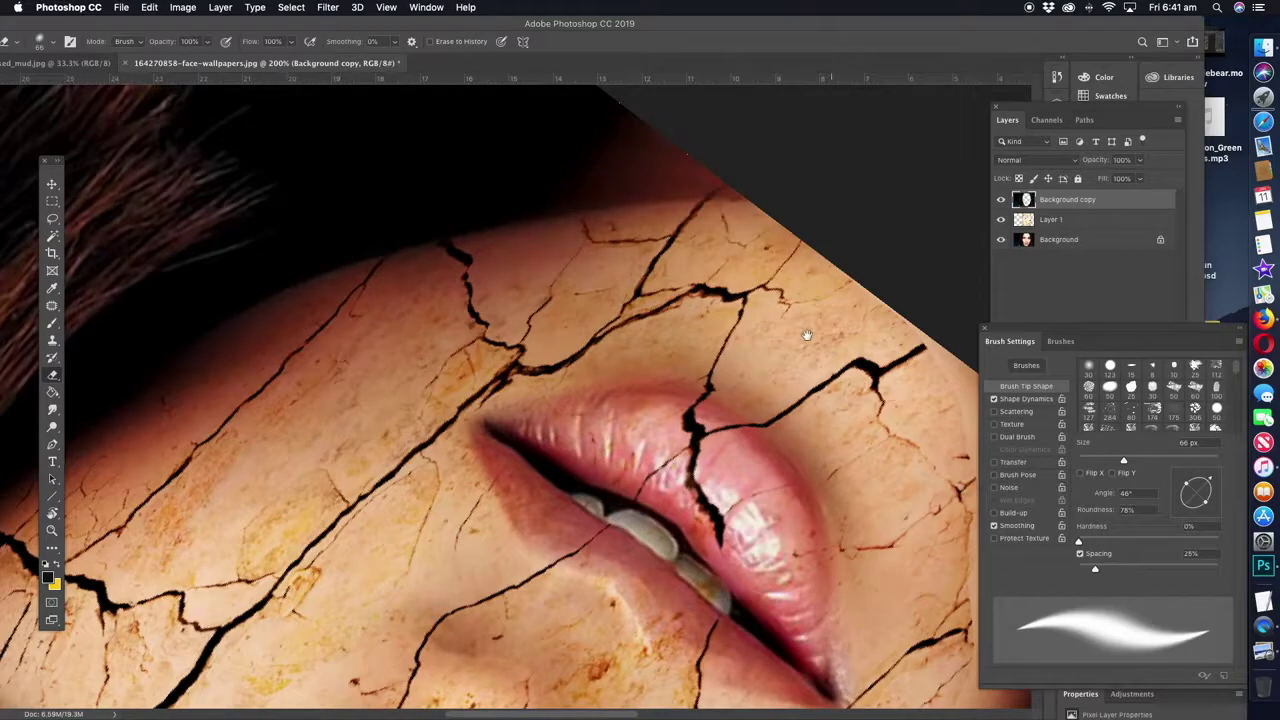
left_click_drag(824, 345, 486, 266)
key("r")
left_click_drag(425, 297, 508, 258)
scroll(508, 258, "down", 2)
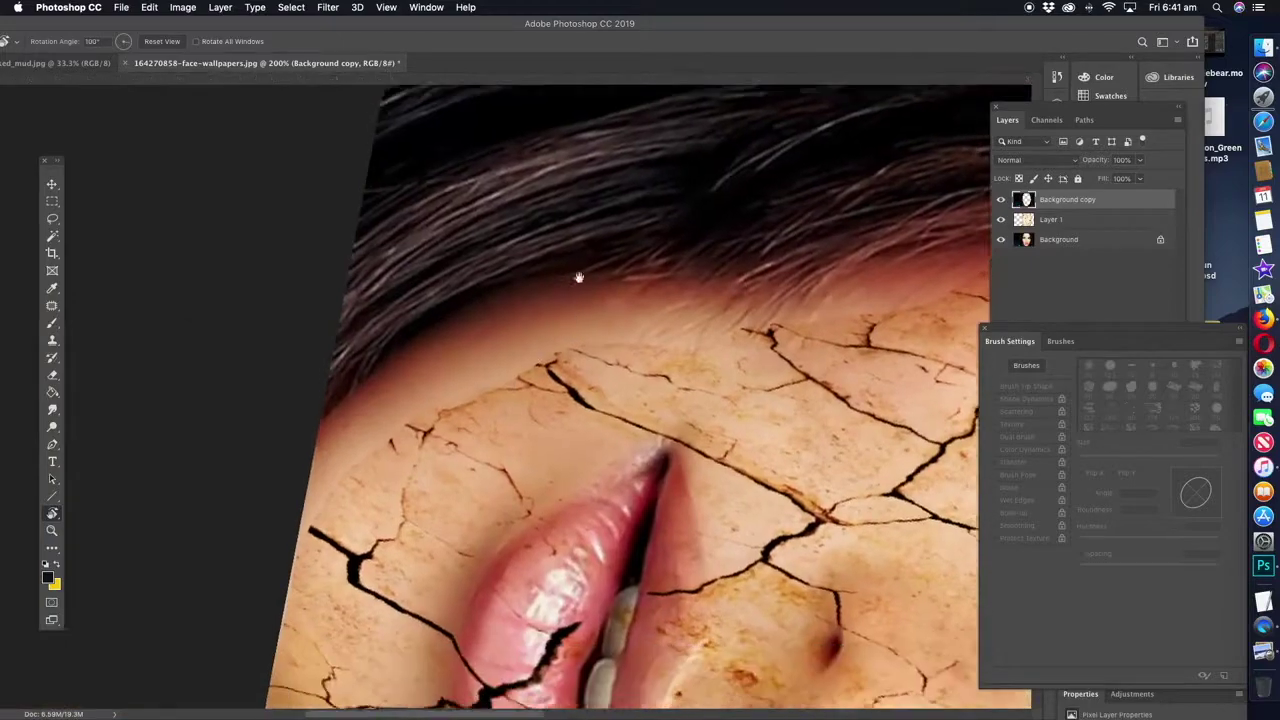
Step: Erase along the hairline and upper skin near the eye to expose more cracks
scroll(580, 294, "down", 5)
left_click_drag(586, 190, 594, 206)
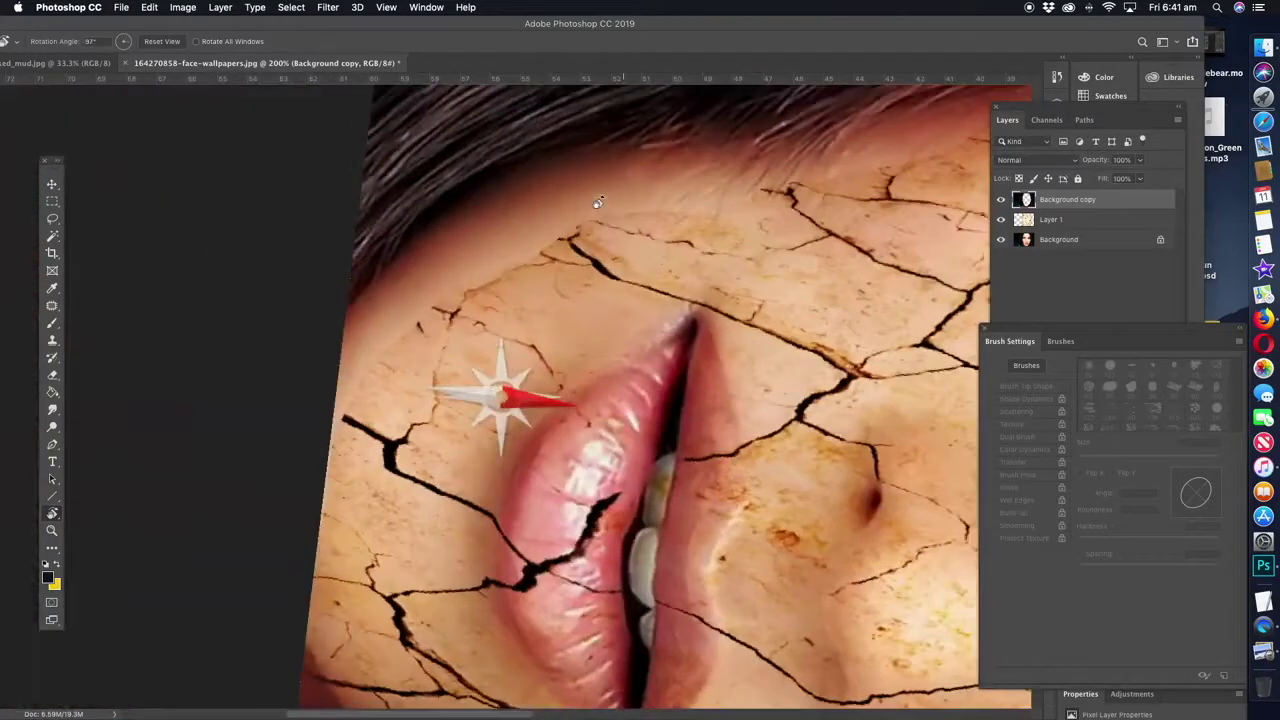
left_click(52, 375)
left_click_drag(626, 168, 330, 420)
left_click_drag(530, 240, 745, 180)
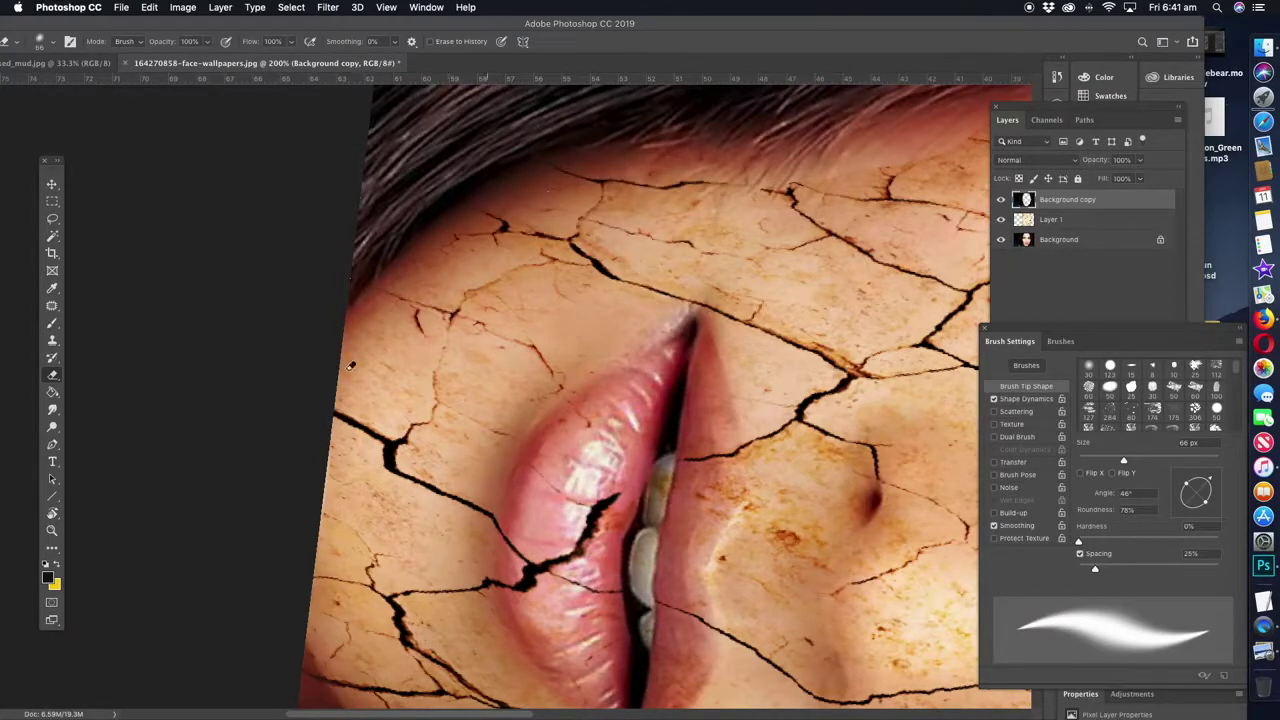
left_click_drag(806, 213, 281, 290)
mouse_move(191, 264)
left_mouse_down()
mouse_move(300, 277)
mouse_move(591, 204)
mouse_move(229, 293)
left_mouse_up()
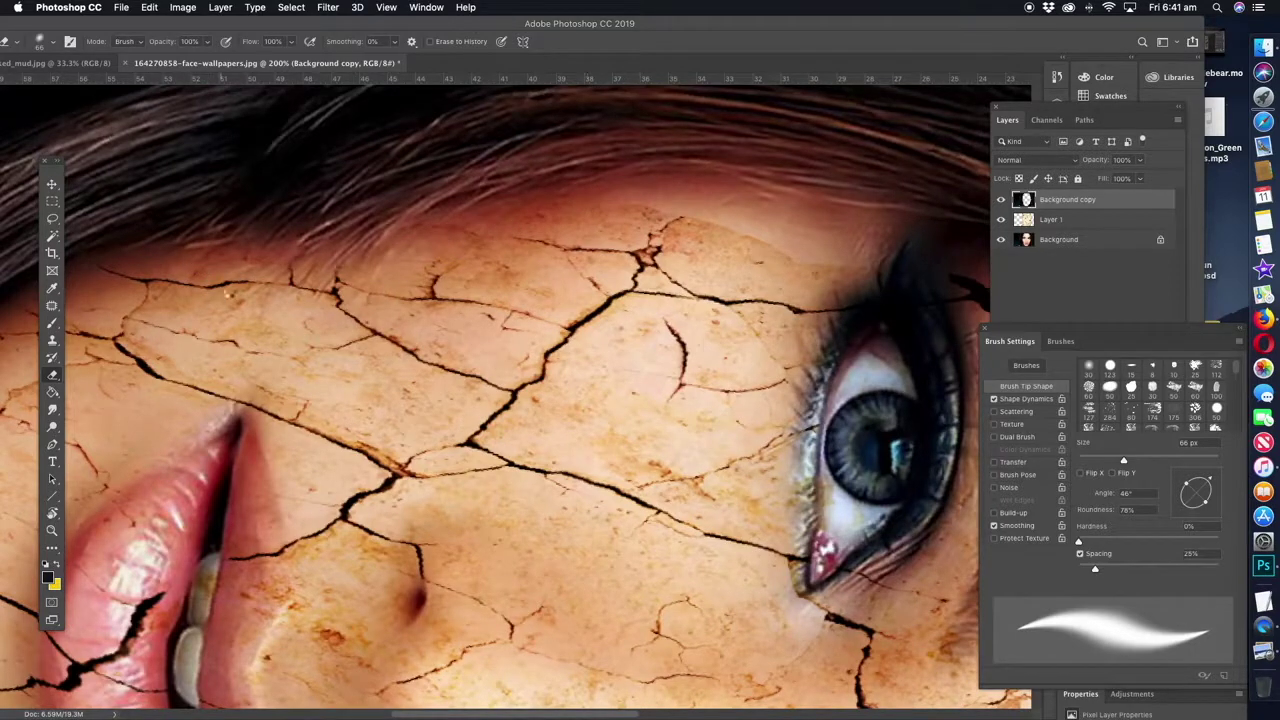
mouse_move(615, 200)
left_mouse_down()
mouse_move(690, 195)
mouse_move(790, 240)
mouse_move(878, 236)
left_mouse_up()
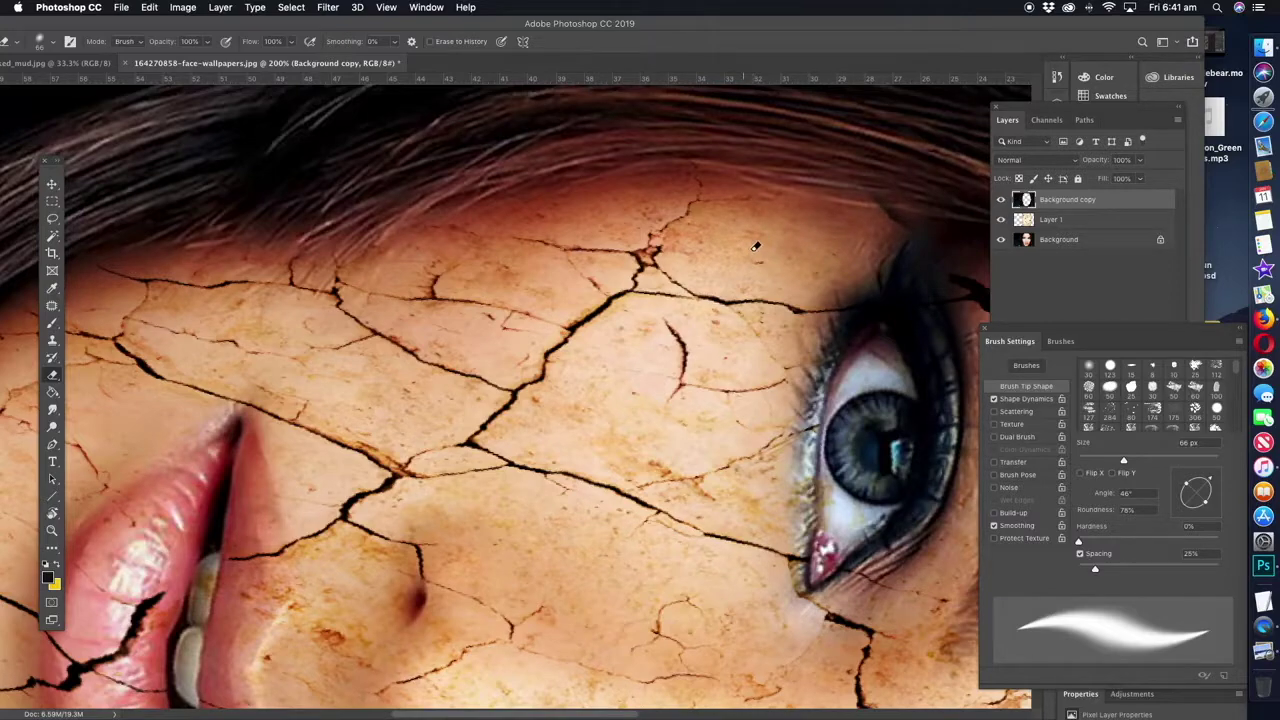
Step: Rotate the view back upright and return to the Eraser
key("r")
left_click_drag(756, 246, 662, 232)
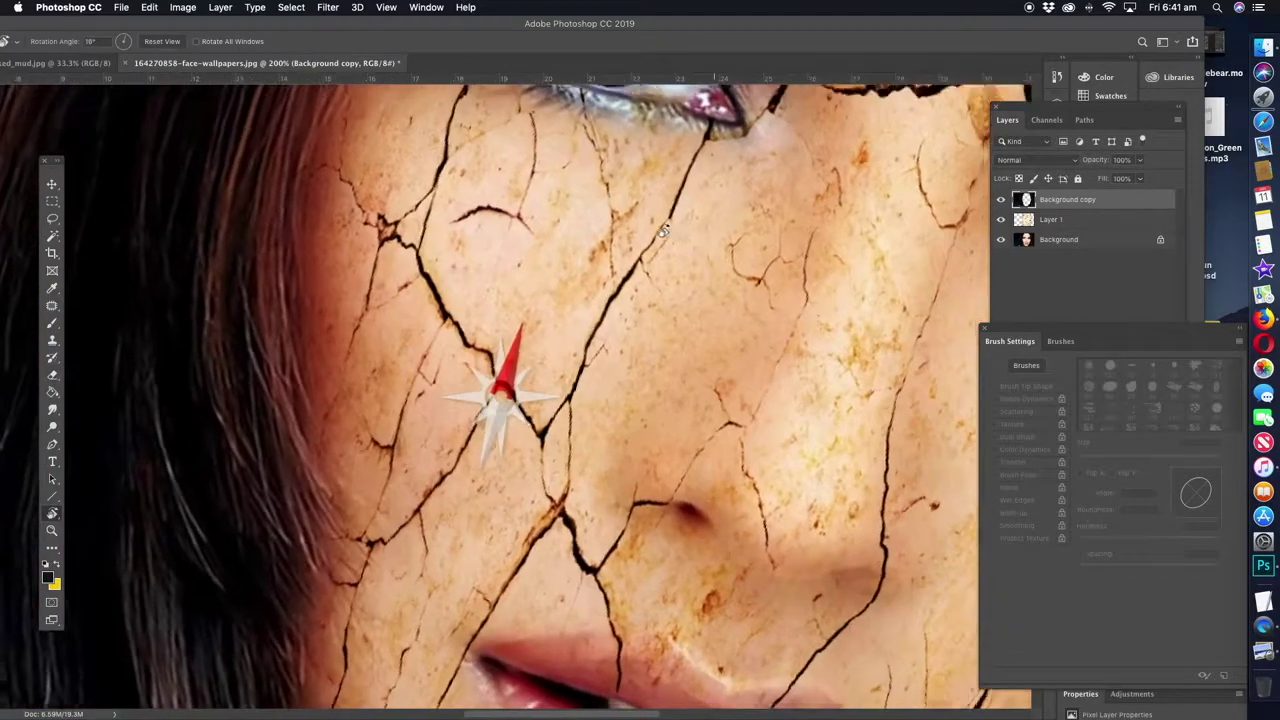
left_click_drag(662, 232, 600, 232)
key("e")
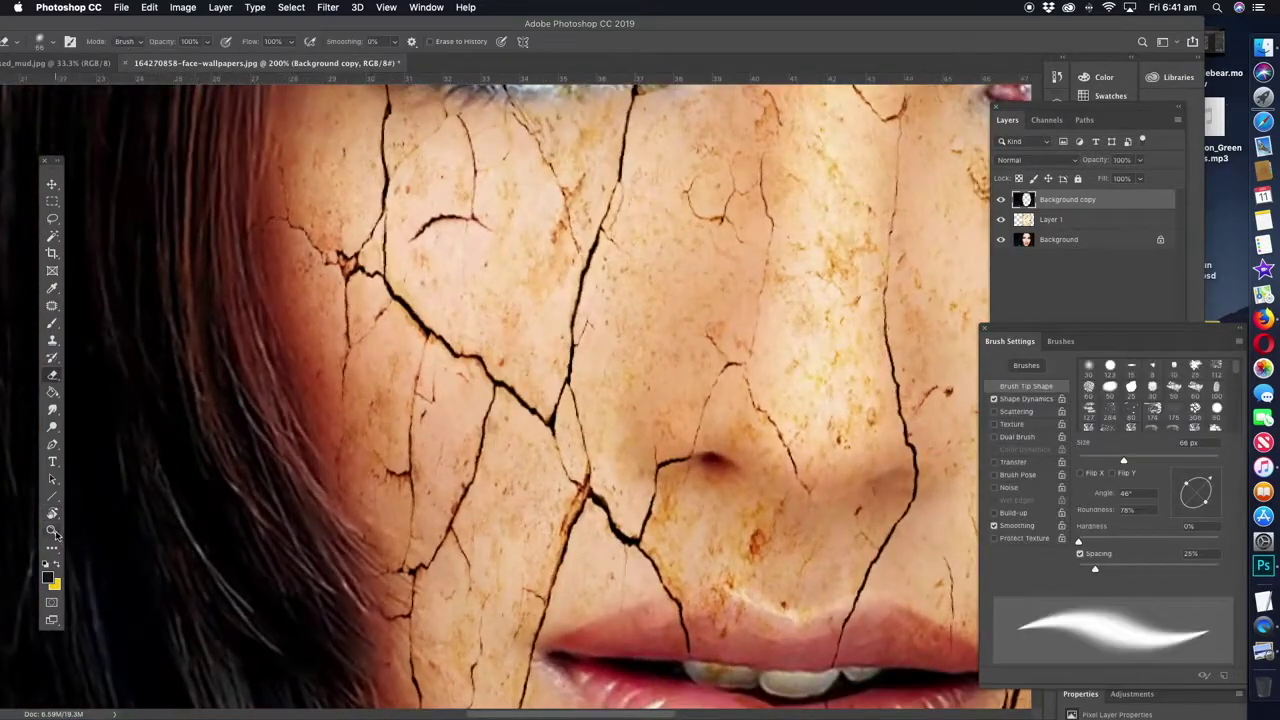
Step: Zoom out to the whole face and reset the canvas rotation upright
left_click(52, 530)
left_click(716, 313, "alt")
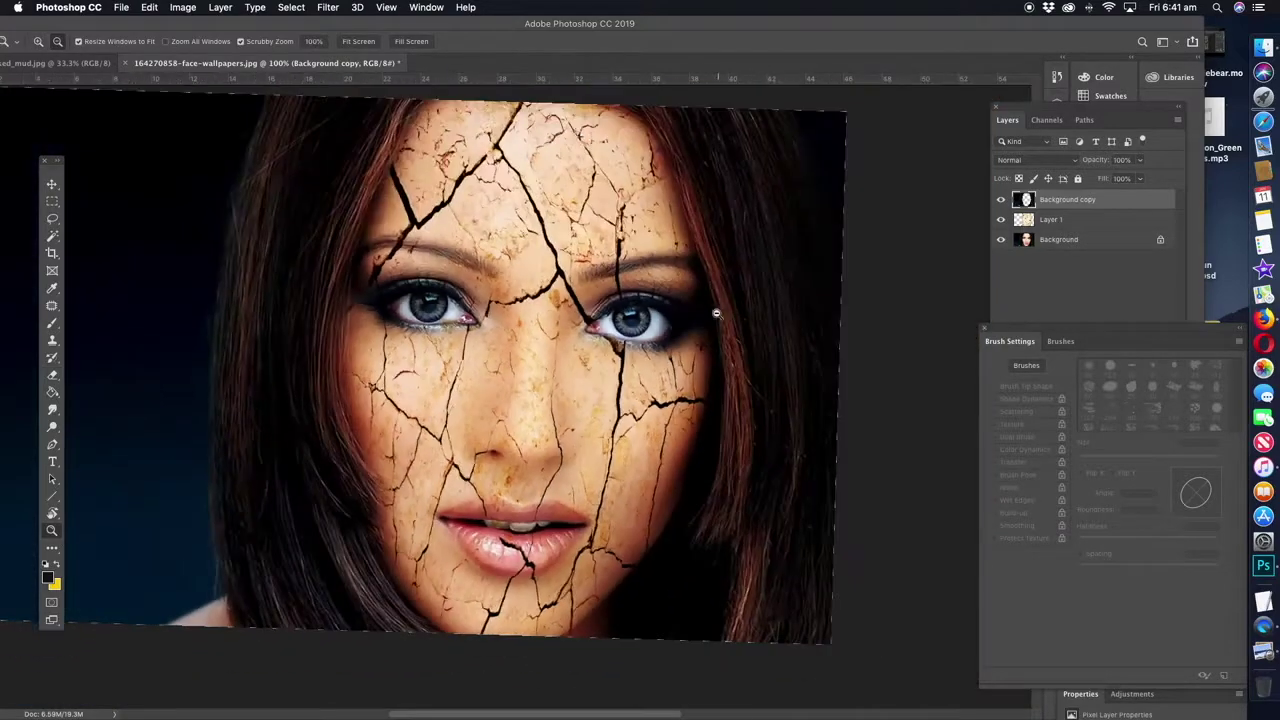
key("r")
left_click_drag(595, 253, 586, 254)
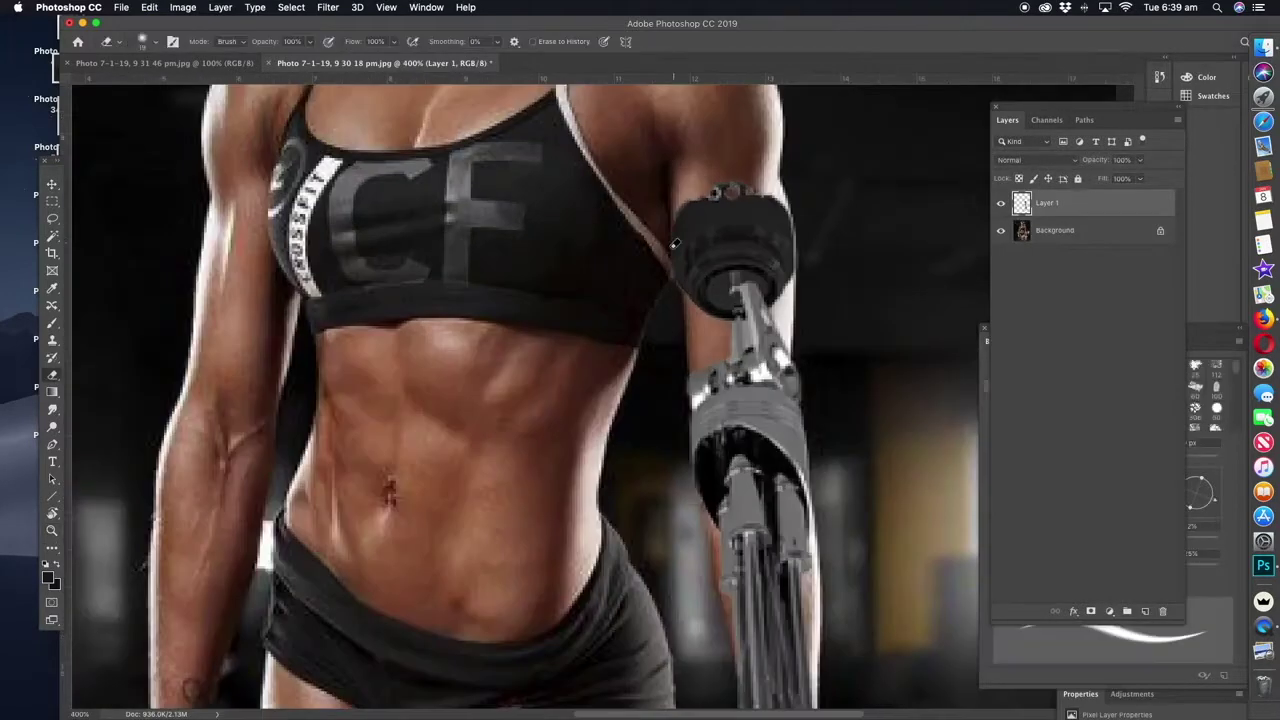
Step: Erase the robot arm's top band, lasso the arm area, and choose the Patch tool on the background
left_click_drag(705, 223, 755, 199)
key("l")
left_click_drag(675, 263, 793, 265)
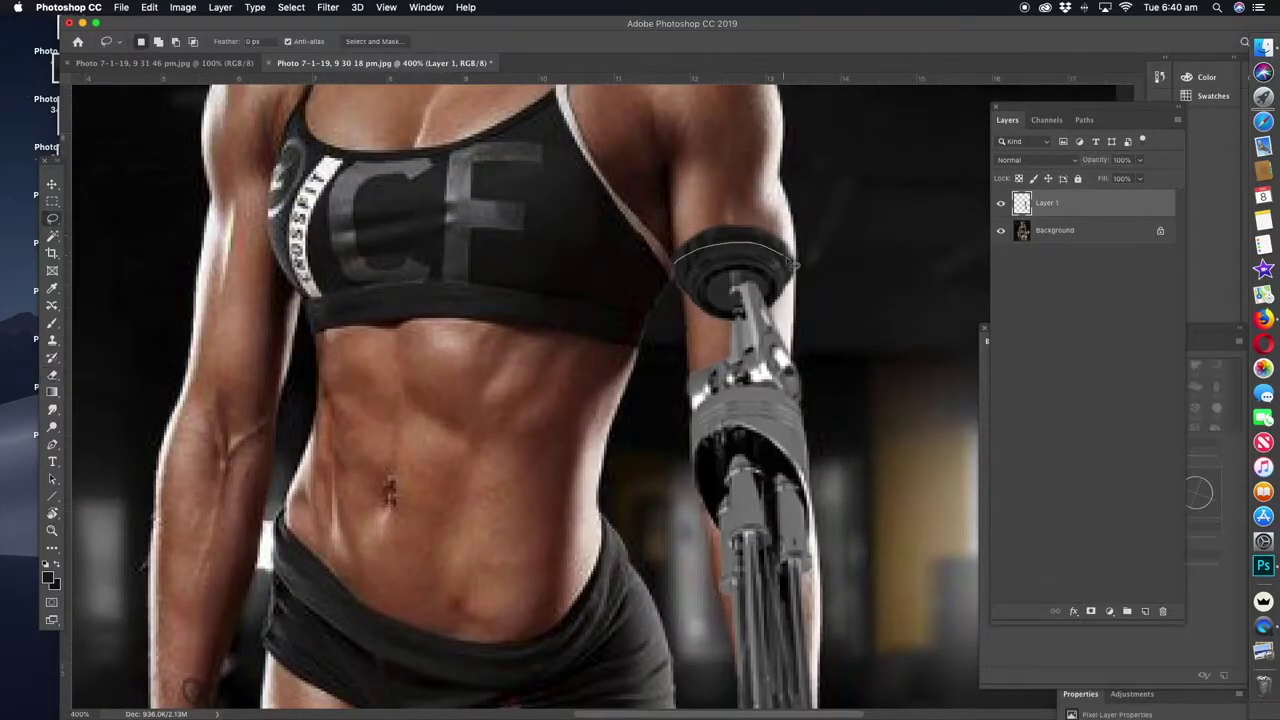
left_click_drag(679, 264, 675, 262)
key("alt+bracketleft")
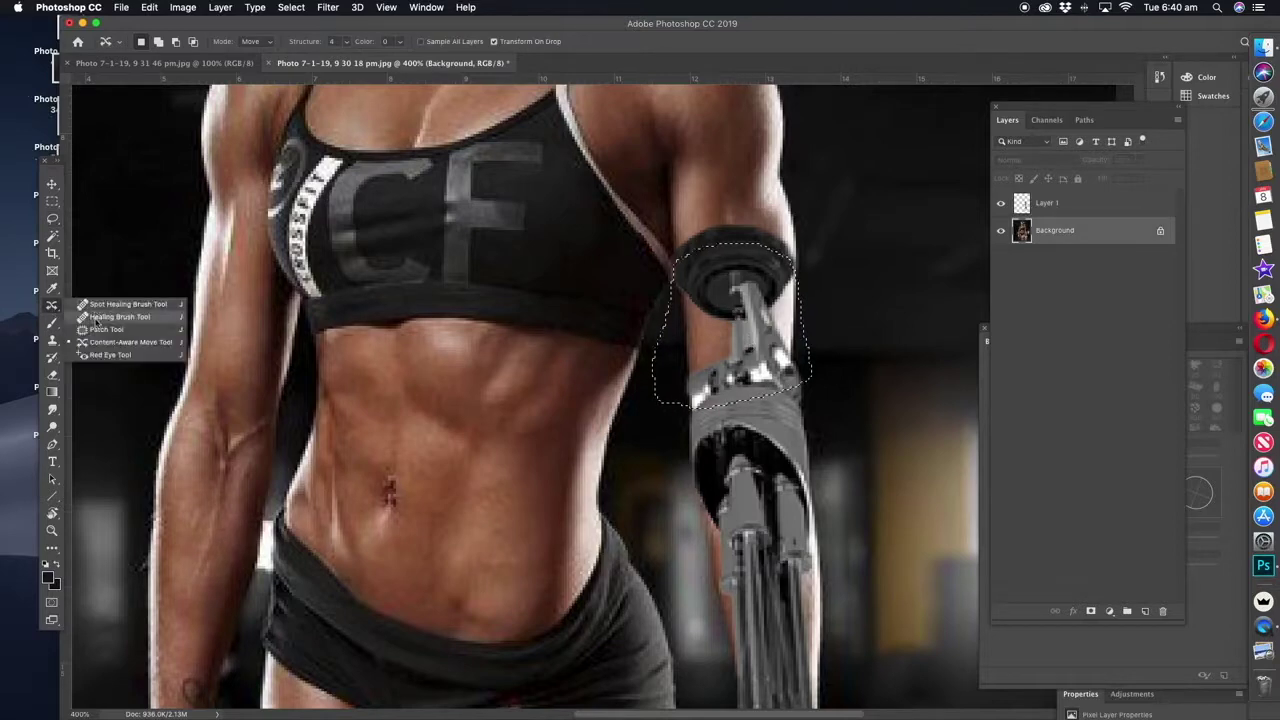
right_click(52, 305)
left_click(110, 331)
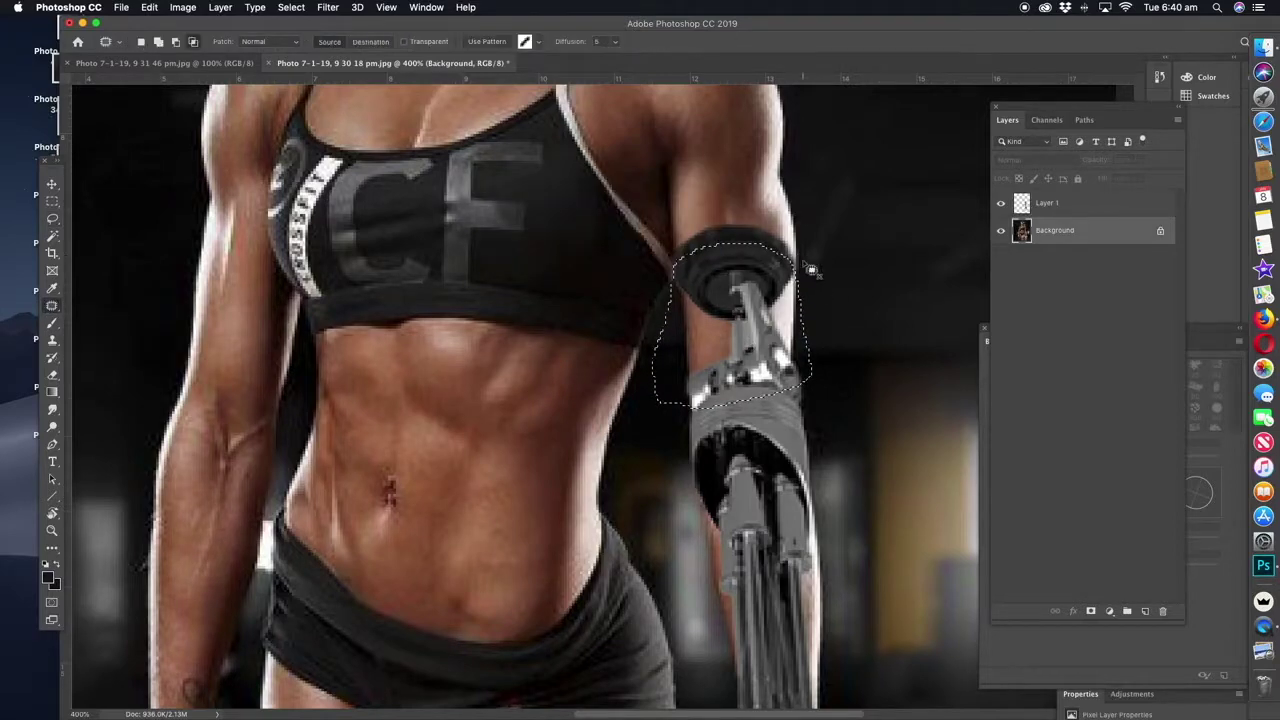
Step: Hide the robotic arm layer and clone dark background over the real arm
left_click(1000, 203)
key("s")
left_click_drag(863, 343, 790, 276)
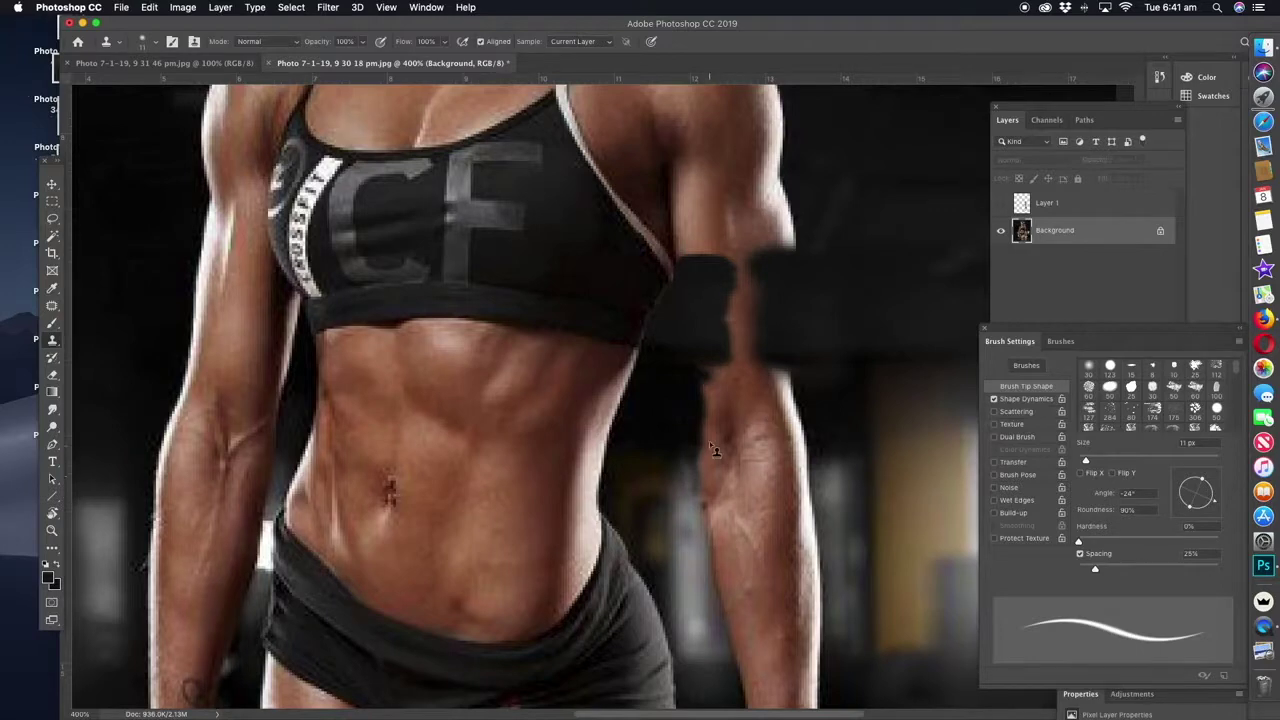
scroll(711, 443, "right", 5)
scroll(650, 460, "down", 4)
Step: Shift the arm selection with Content-Aware Move and commit it
key("shift+j")
left_click_drag(638, 508, 657, 504)
key("Return")
right_click(52, 305)
left_click(148, 330)
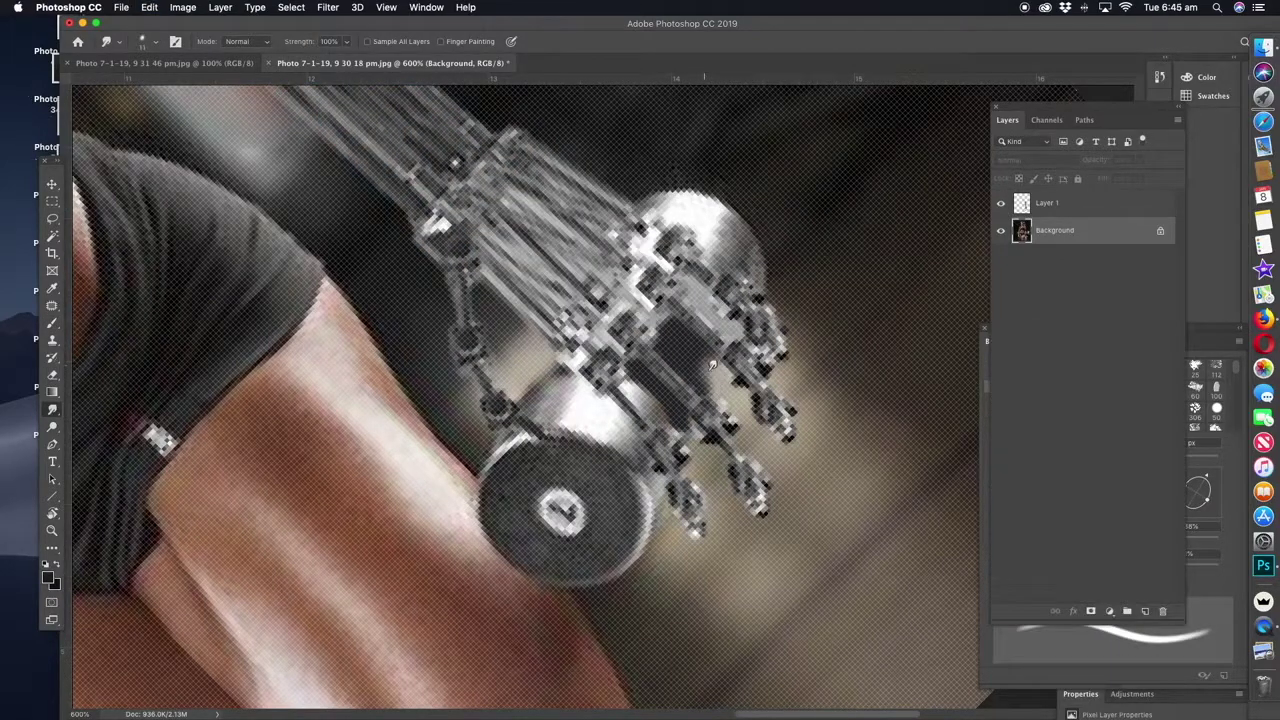
Step: Lasso the robotic arm's cuff on Layer 1 and Puppet Warp it onto the bicep
key("z")
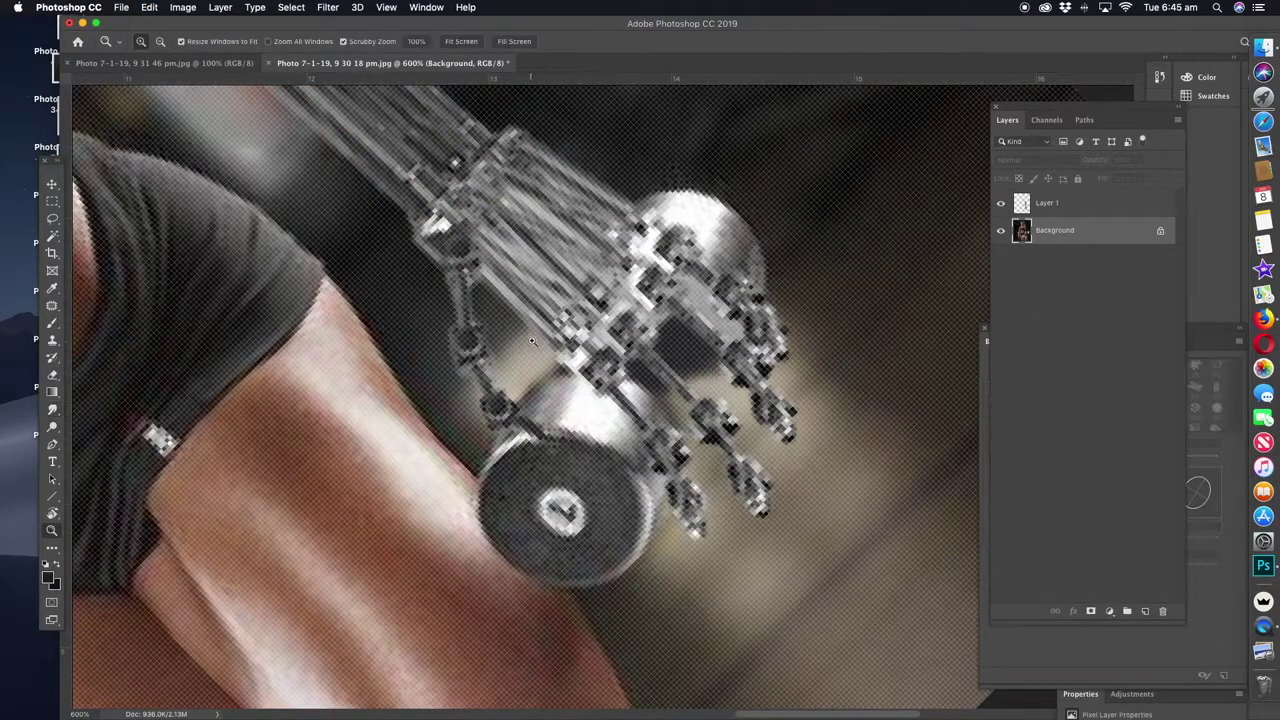
scroll(673, 370, "down", 5)
scroll(700, 320, "up", 5)
left_click(1047, 203)
key("l")
left_click_drag(465, 288, 652, 315)
left_click(149, 7)
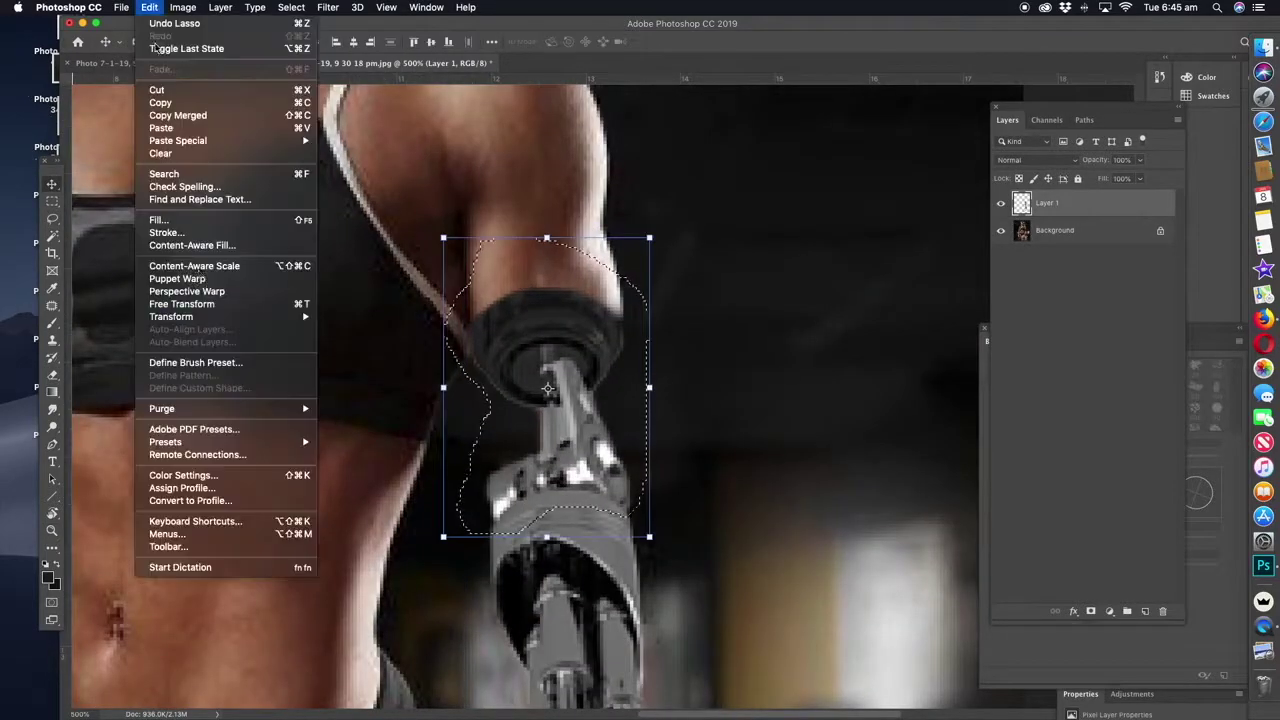
left_click(199, 277)
key("Return")
Step: Deselect, select the background photo layer, and add an empty Layer 2
key("v")
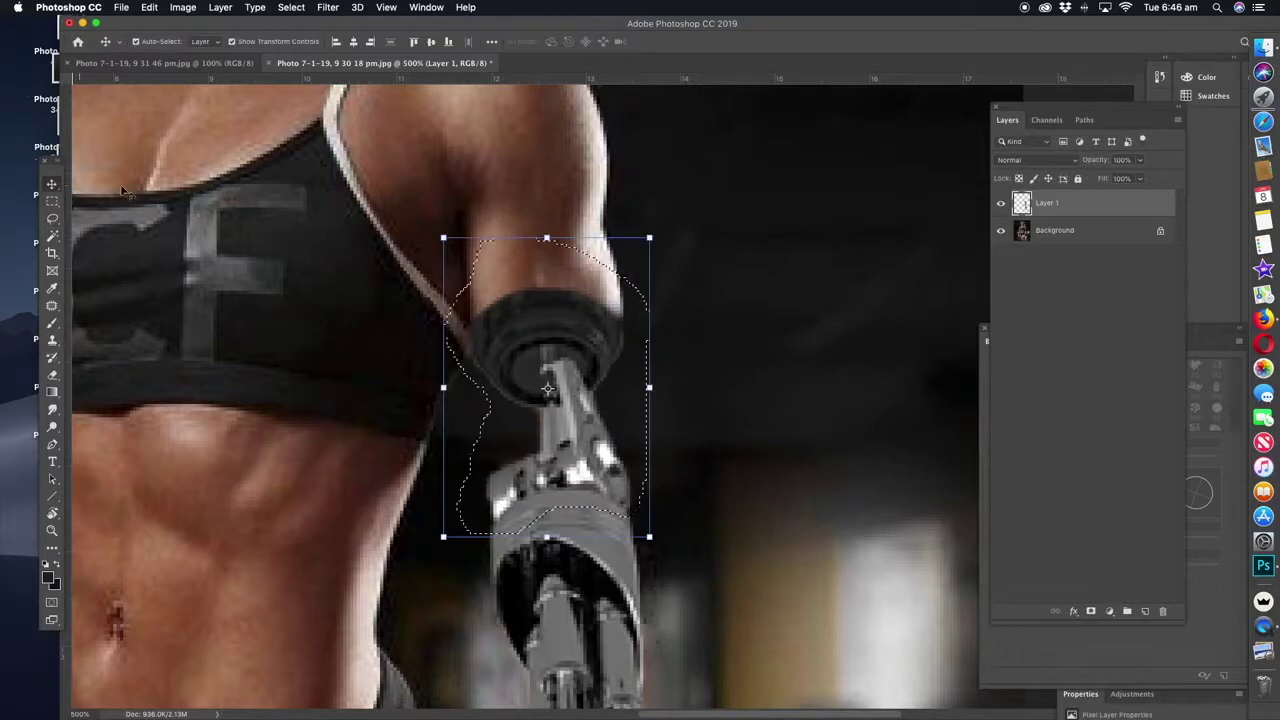
key("ctrl+d")
left_click(1054, 230)
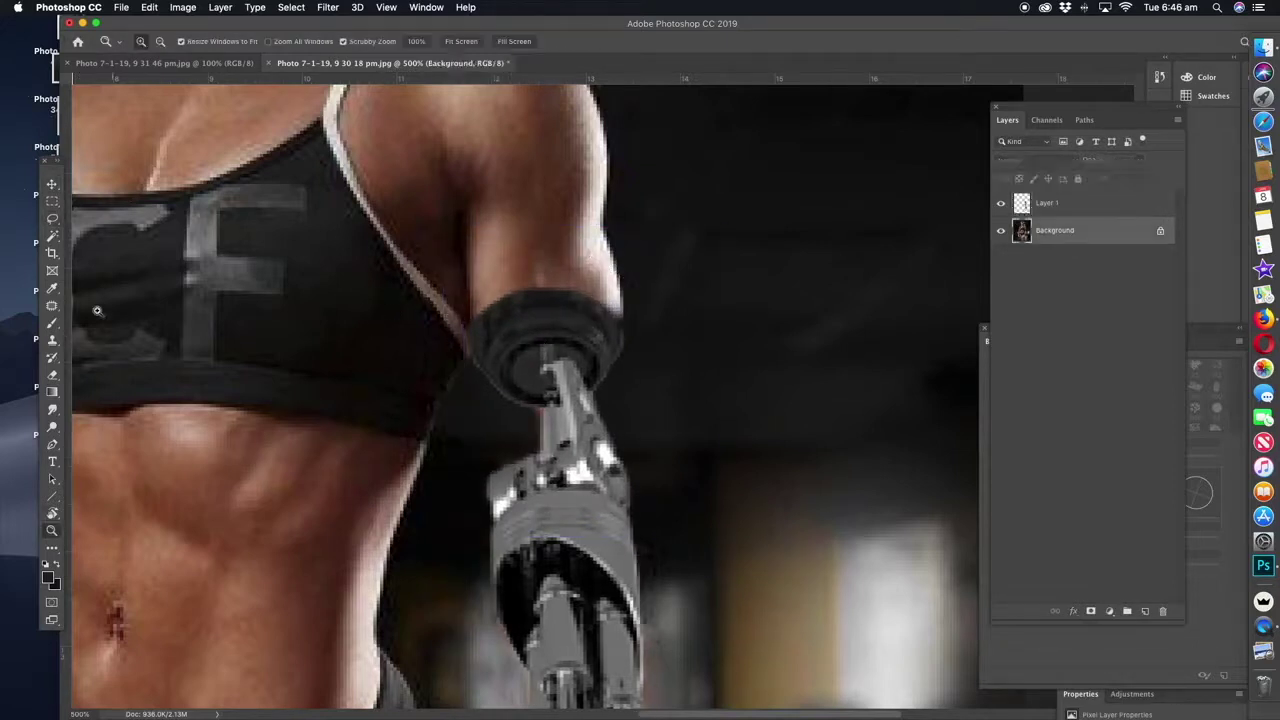
key("r")
key("ctrl+shift+alt+n")
key("b")
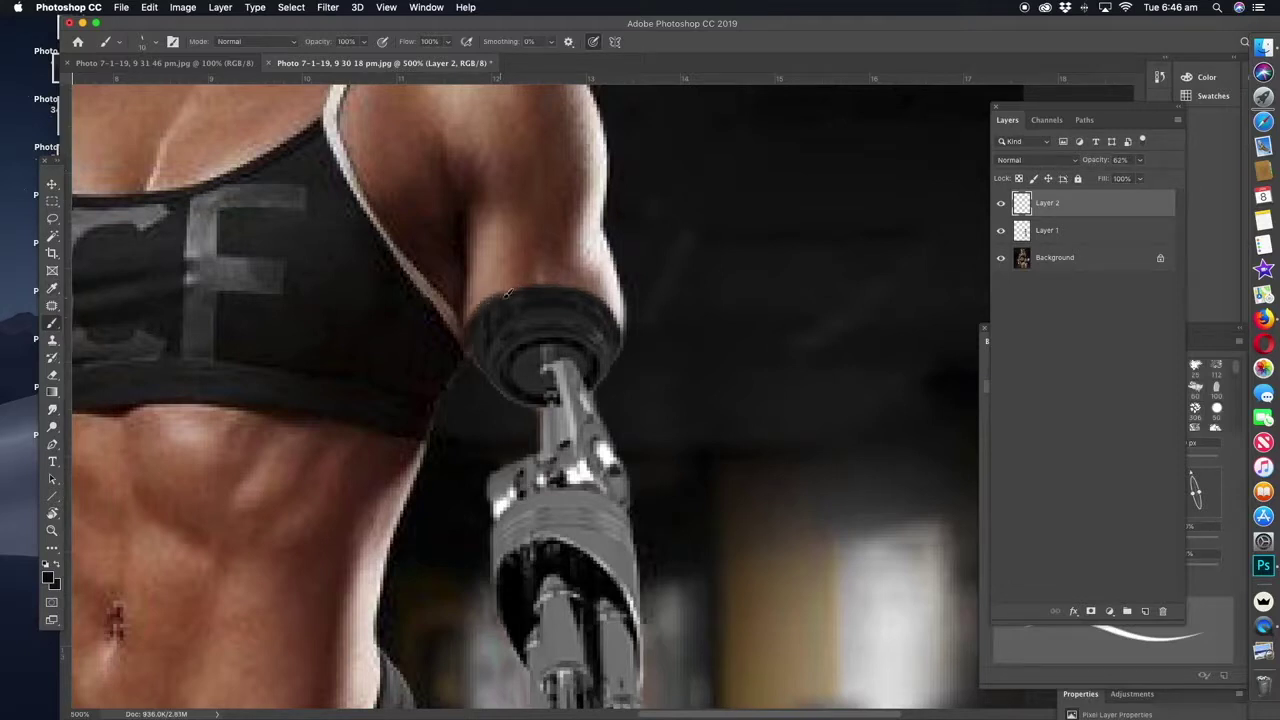
Step: Paint shading on the inner upper arm and add a new layer set to Soft Light
left_click_drag(460, 290, 453, 139)
left_click(1145, 611)
left_click(47, 577)
Step: Set the foreground colour to white and zoom out to the whole image
left_click(451, 263)
left_click(749, 251)
left_click(1037, 160)
left_click(1020, 326)
key("r")
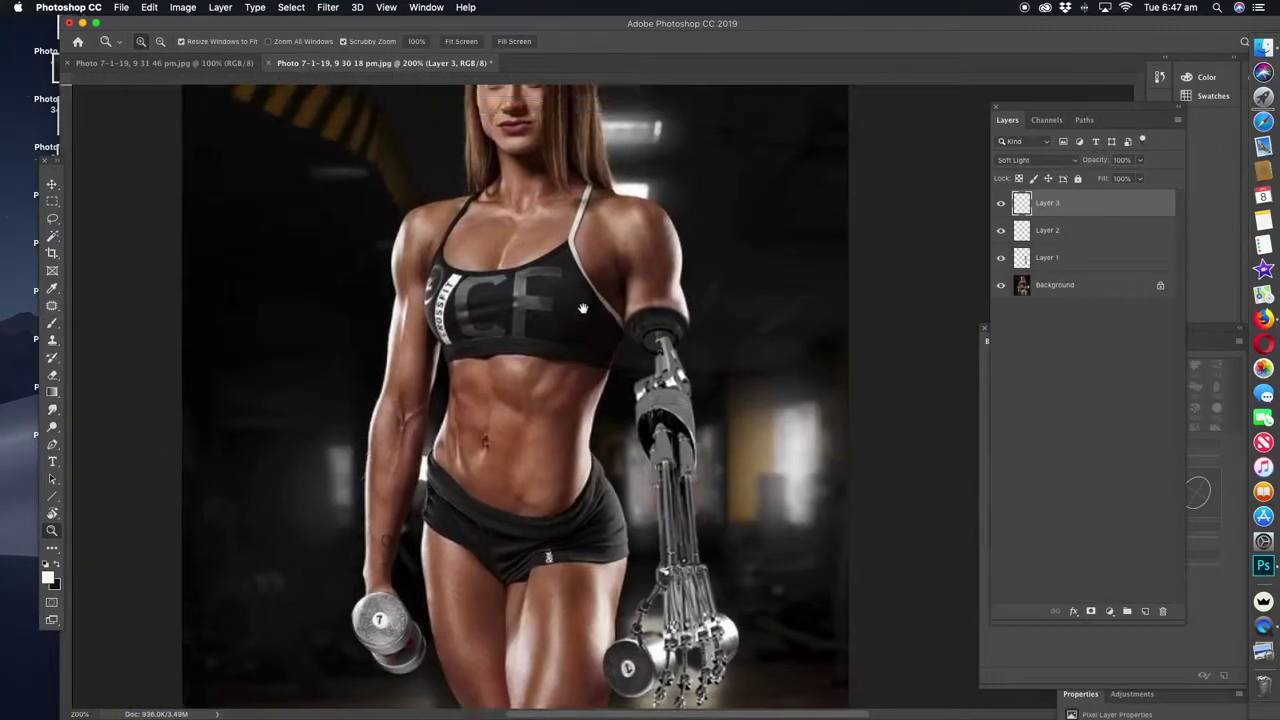
key("b")
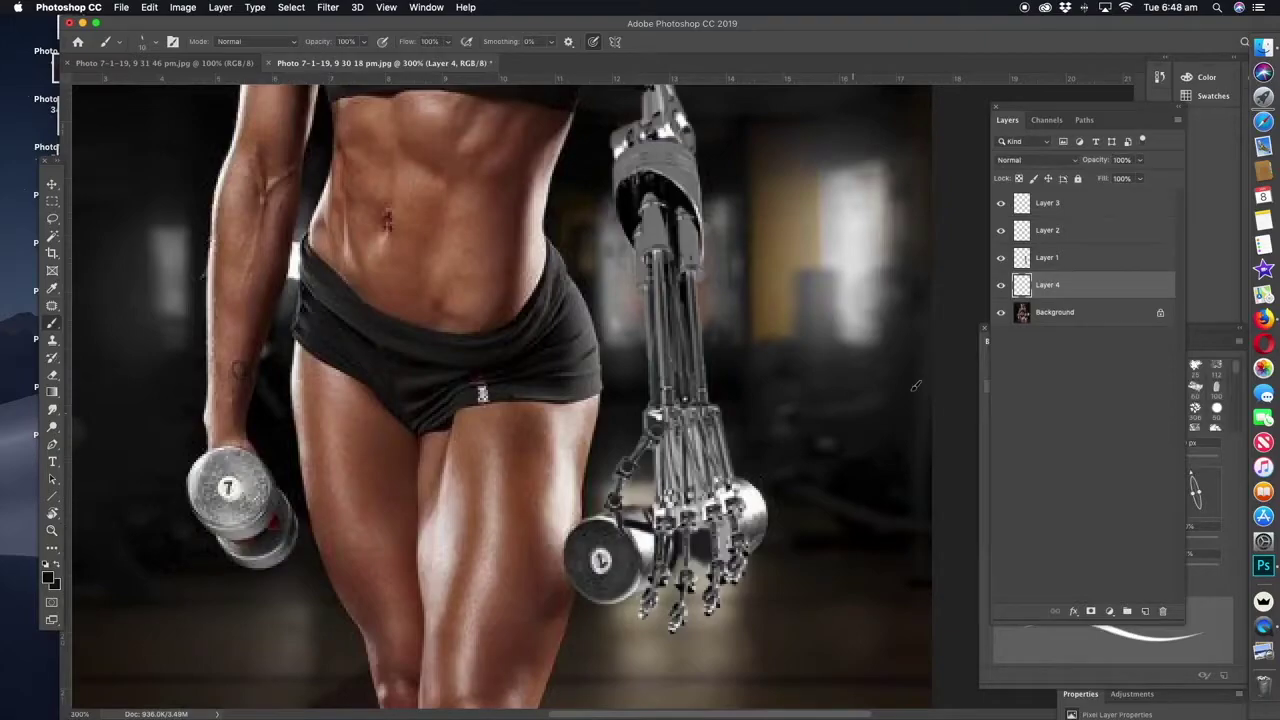
double_click(52, 530)
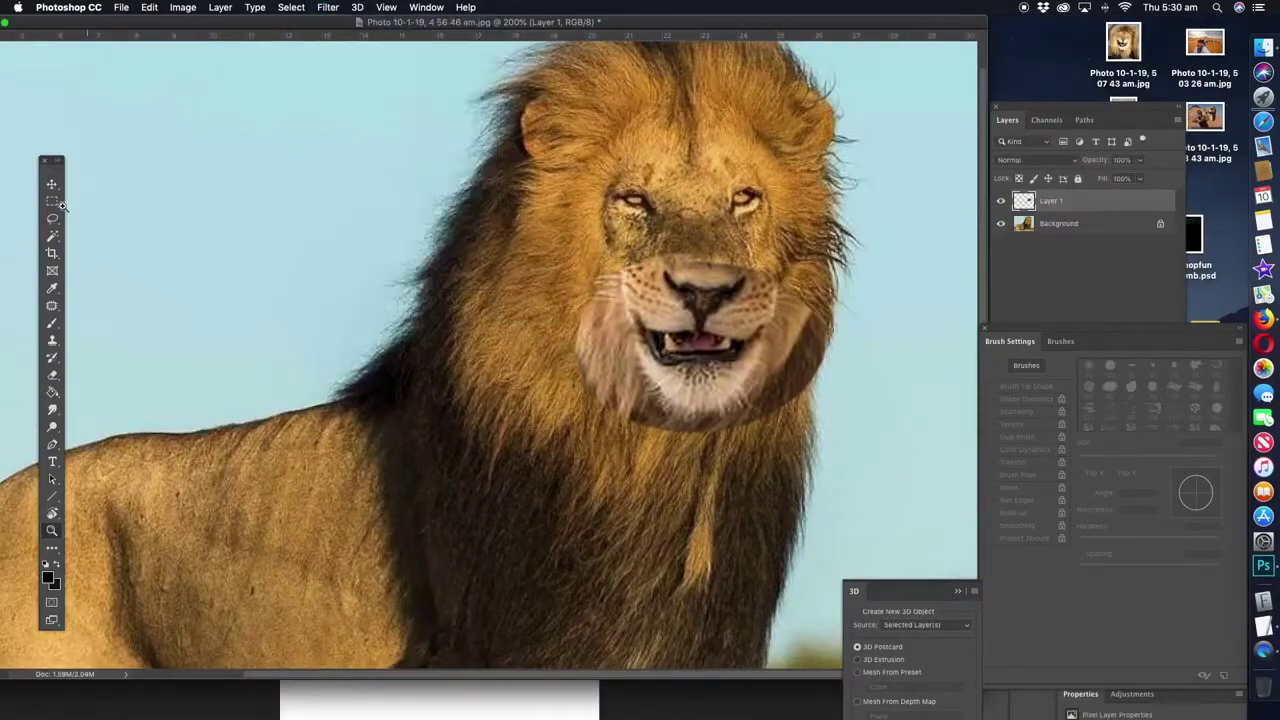
Step: Blend the pale face edges into the mane and transform the pasted lion face
left_click(370, 127)
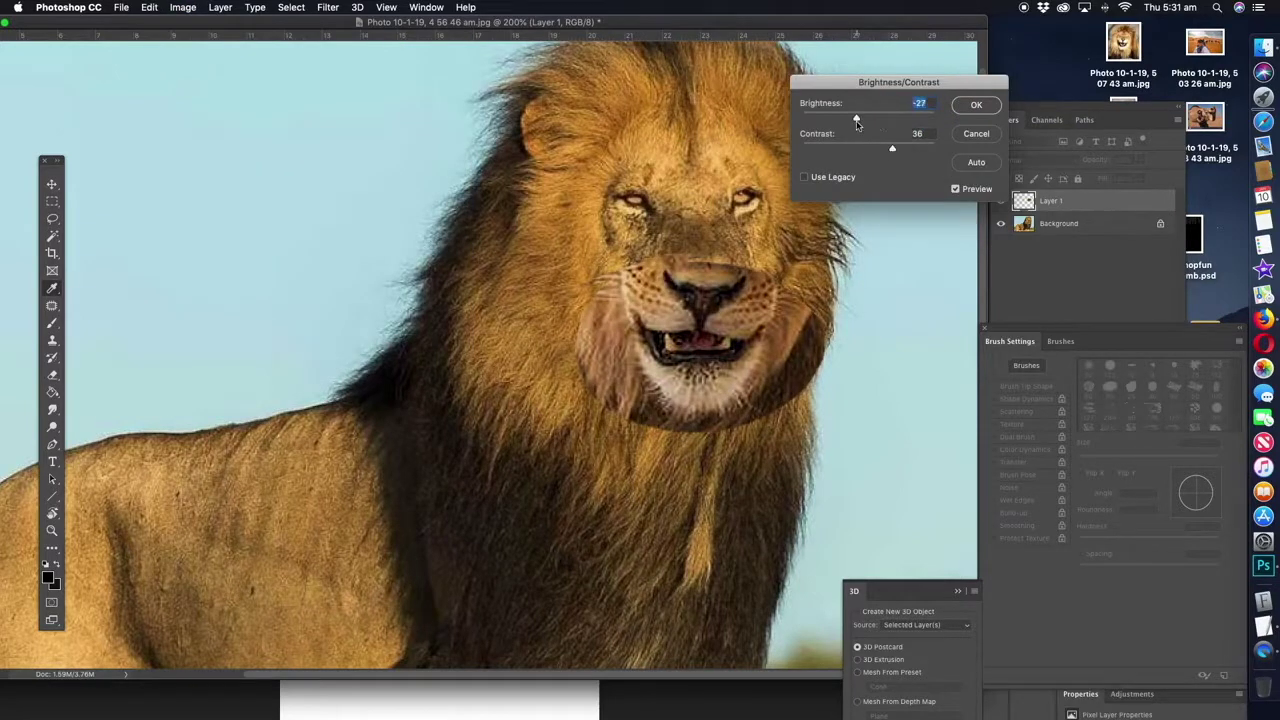
left_click_drag(598, 300, 795, 374)
key("ctrl+t")
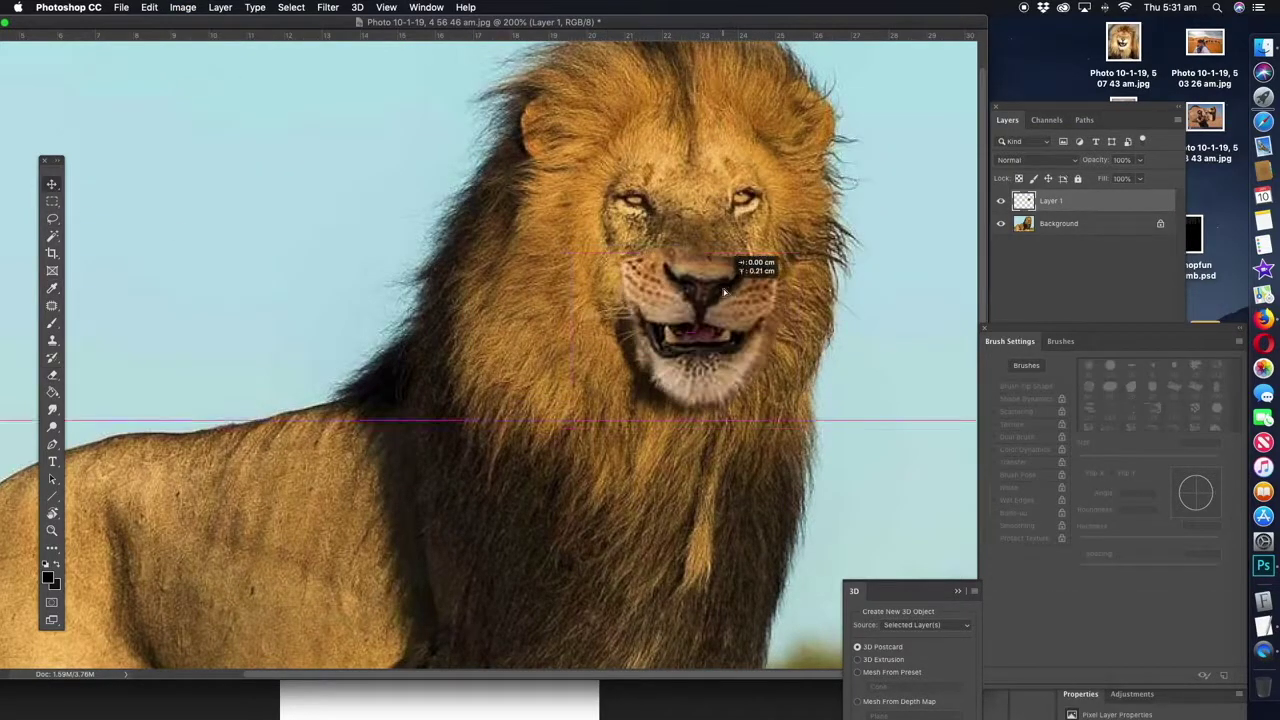
key("Return")
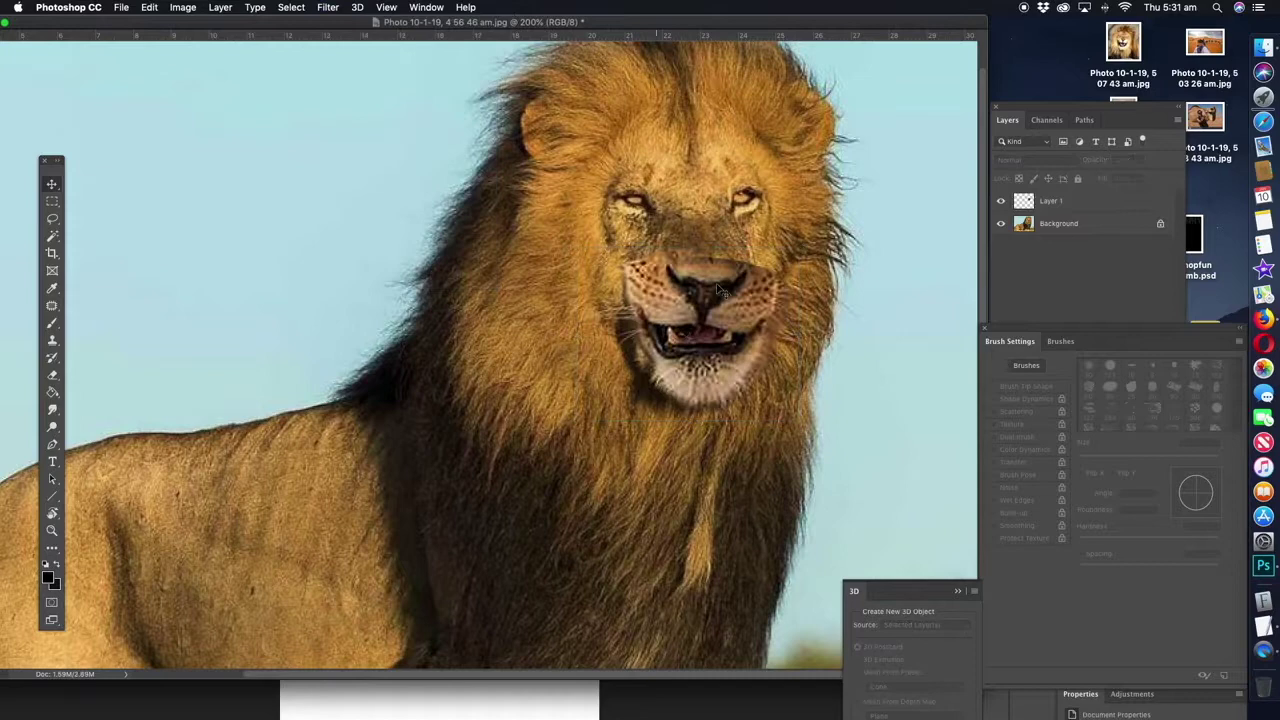
Step: Raise the exposure of the pasted grin layer
left_click(664, 258)
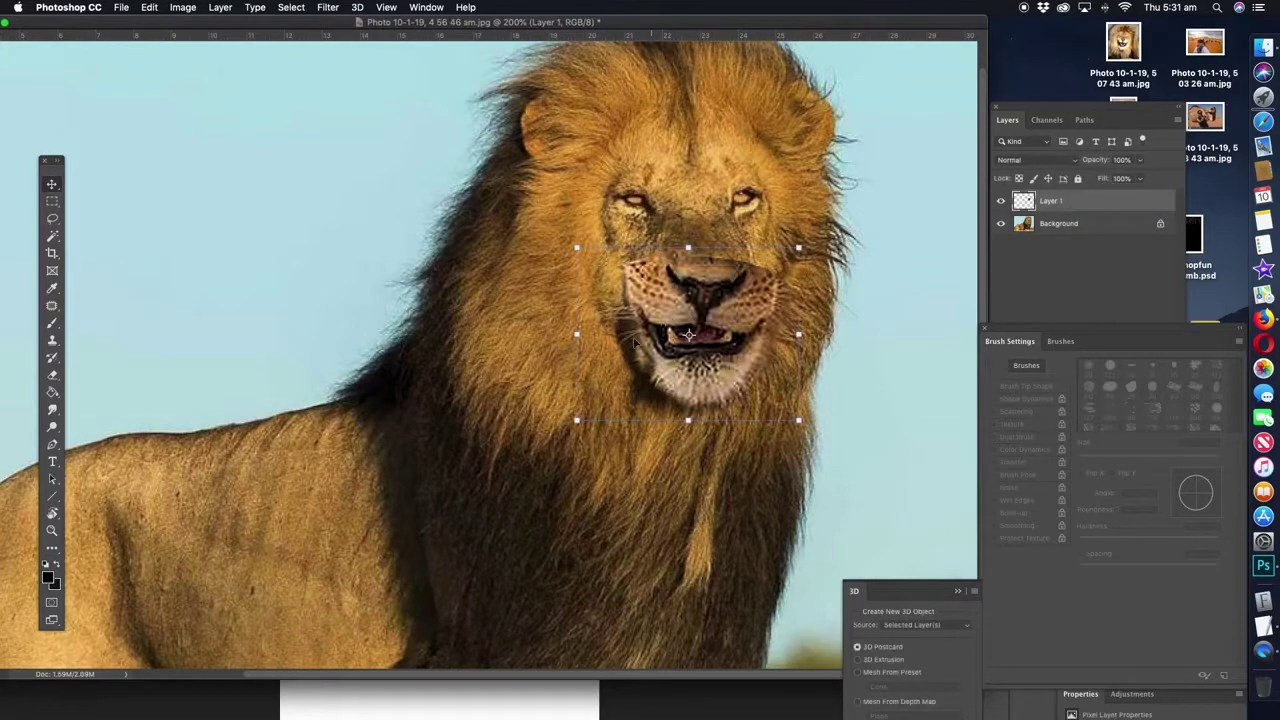
left_click(183, 7)
left_click_drag(812, 123, 892, 87)
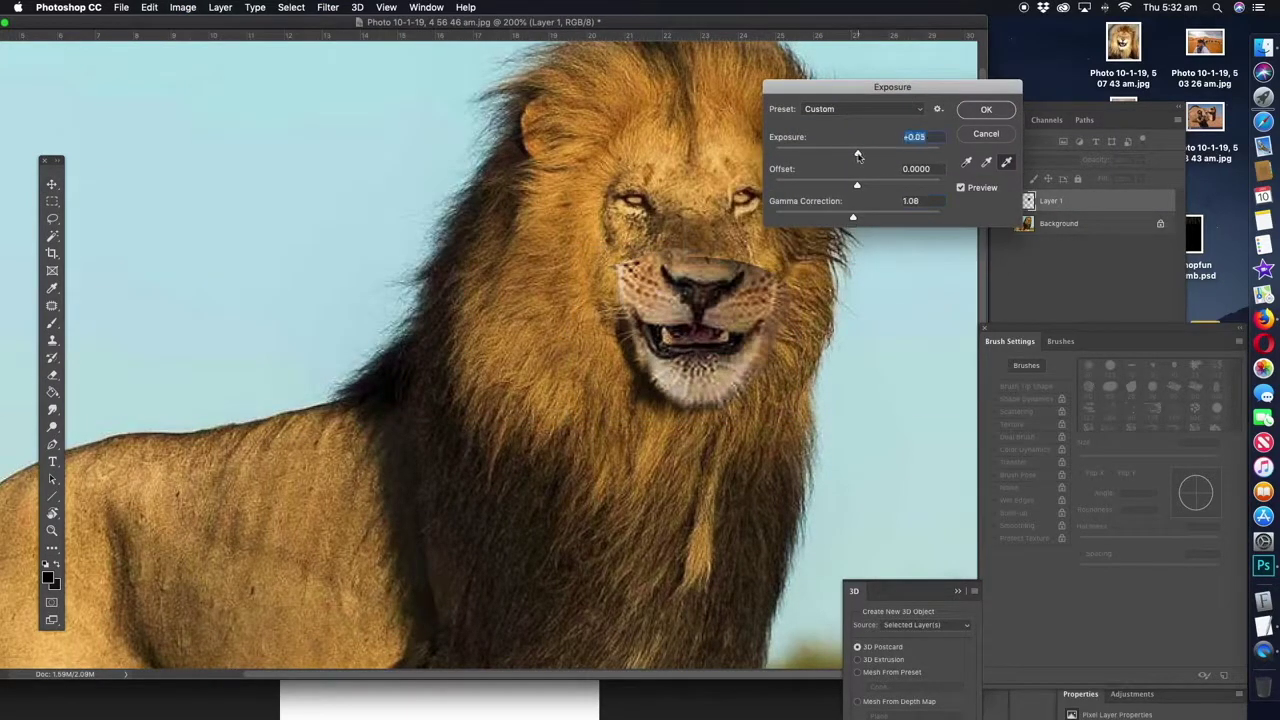
key("Return")
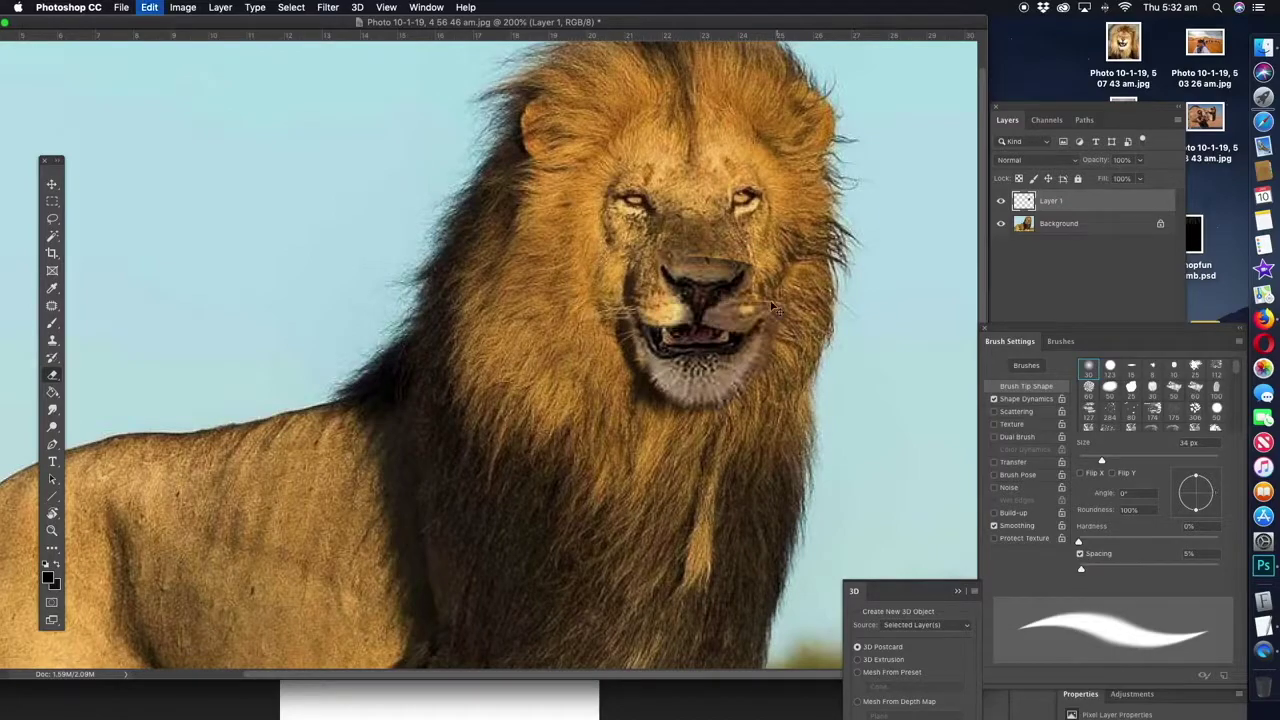
Step: Liquify the mouth corner upward into a smile and erase the hard chin edges
left_click(328, 7)
left_click(354, 117)
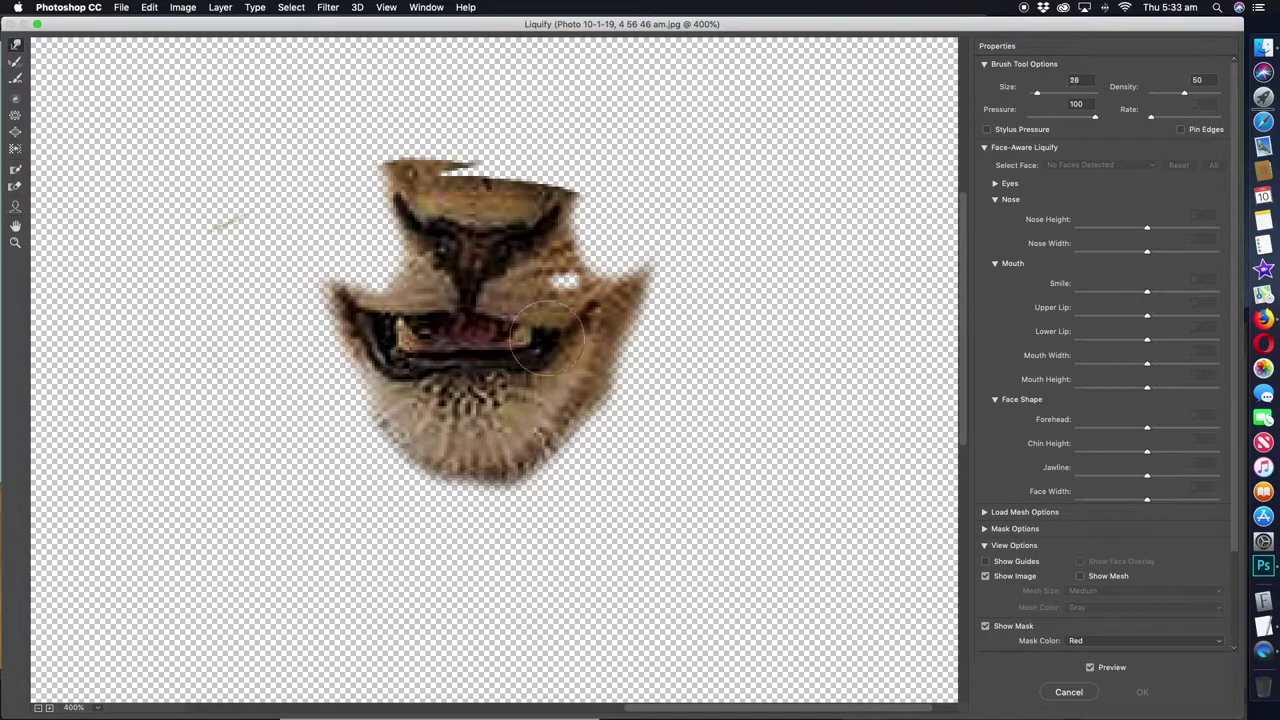
left_click_drag(545, 337, 575, 300)
key("Return")
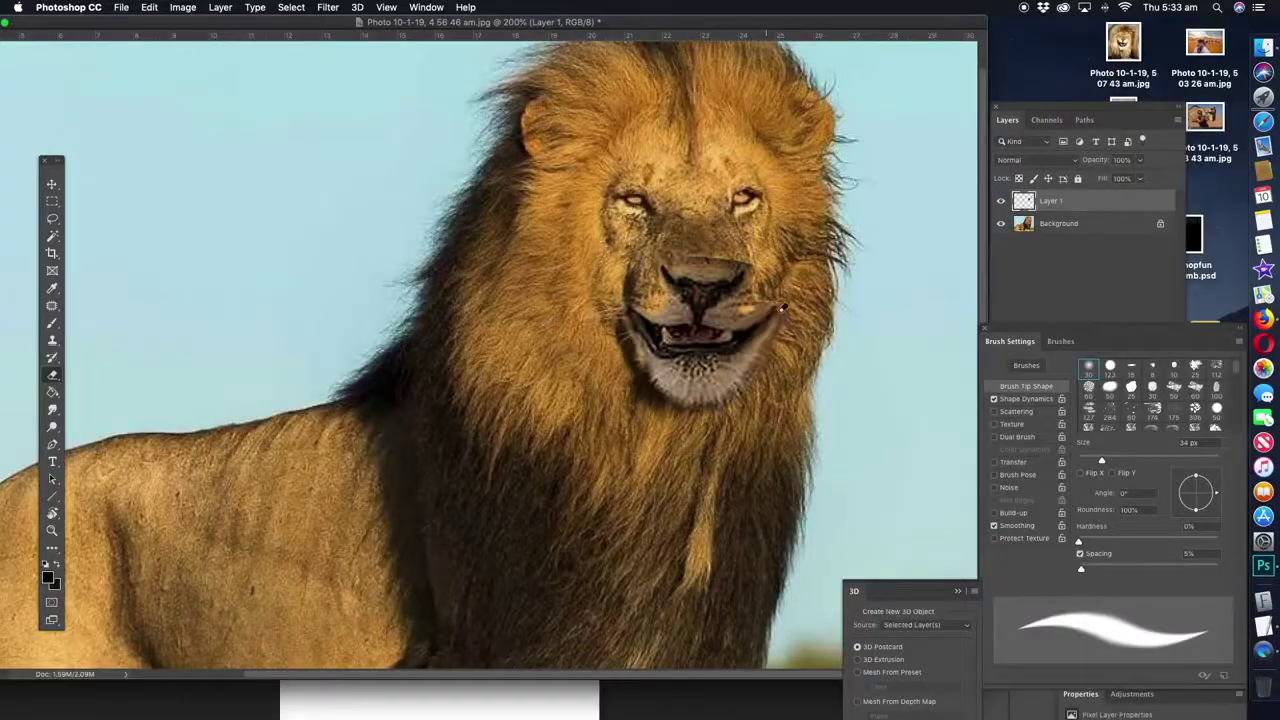
left_click_drag(766, 368, 630, 382)
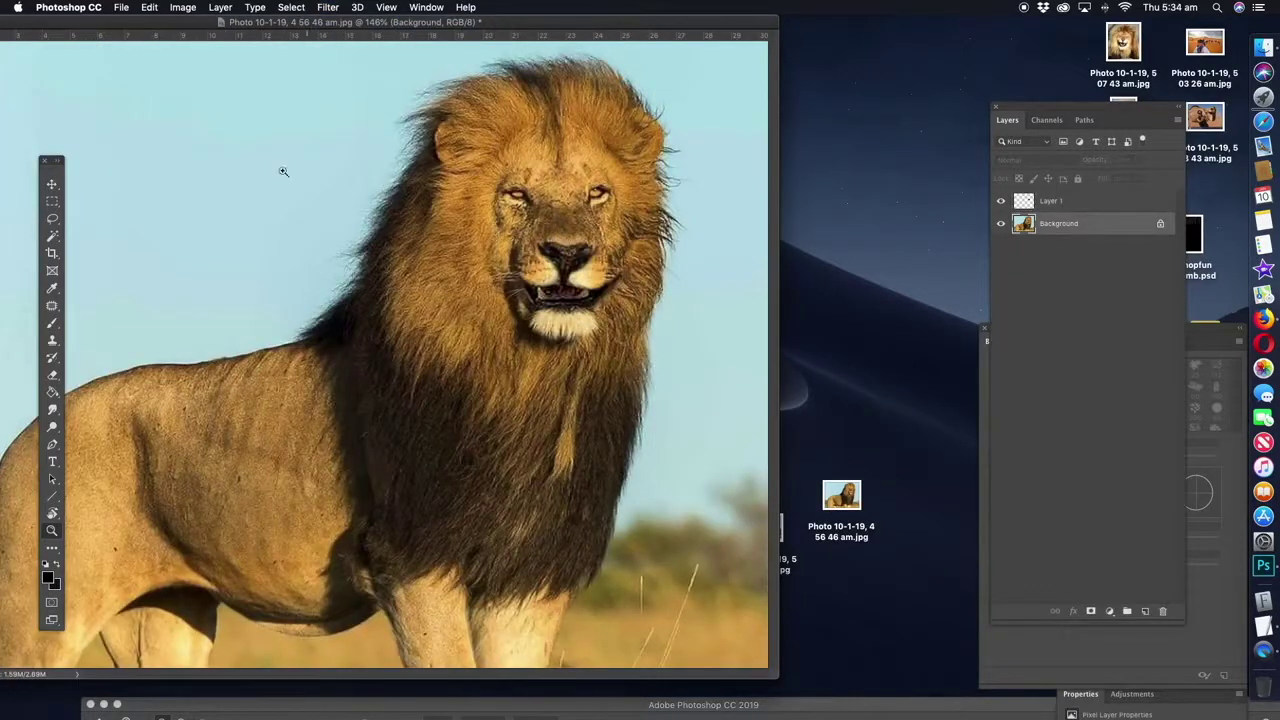
Step: Merge the grin layer, then copy the first eye to a layer and squint it
key("Return")
left_click(220, 7)
left_click(260, 530)
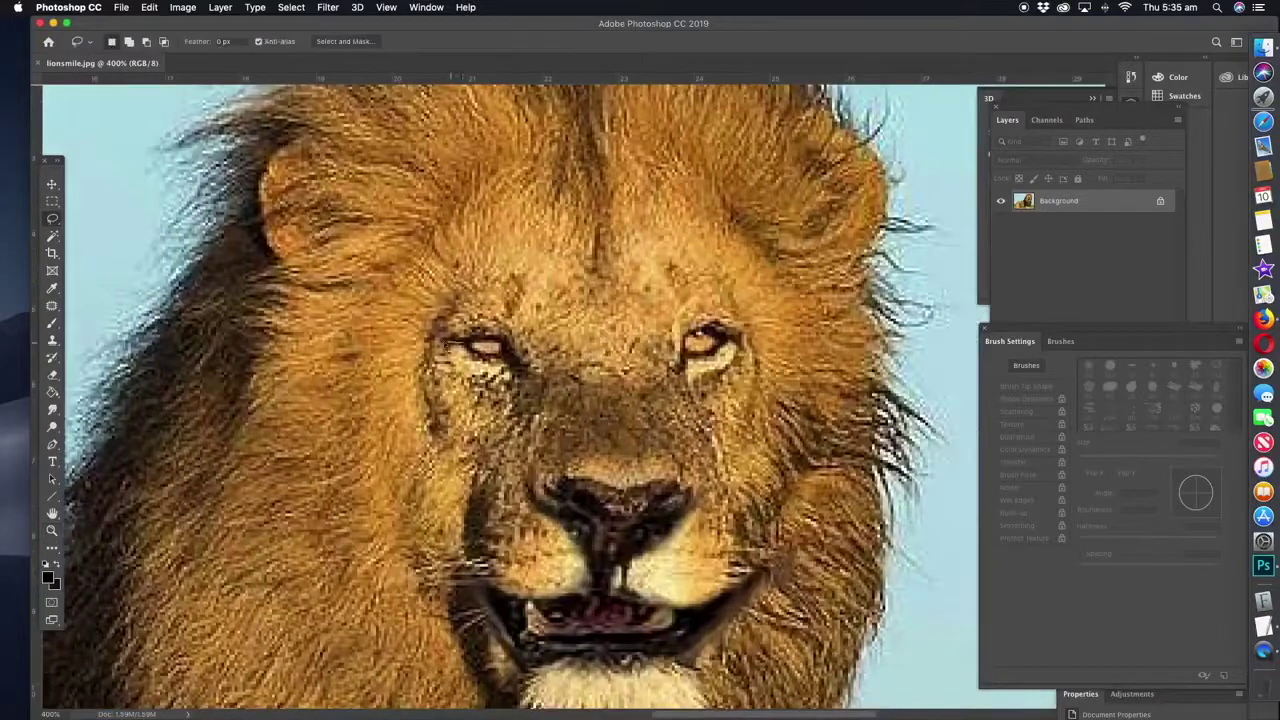
key("ctrl+j")
key("ctrl+t")
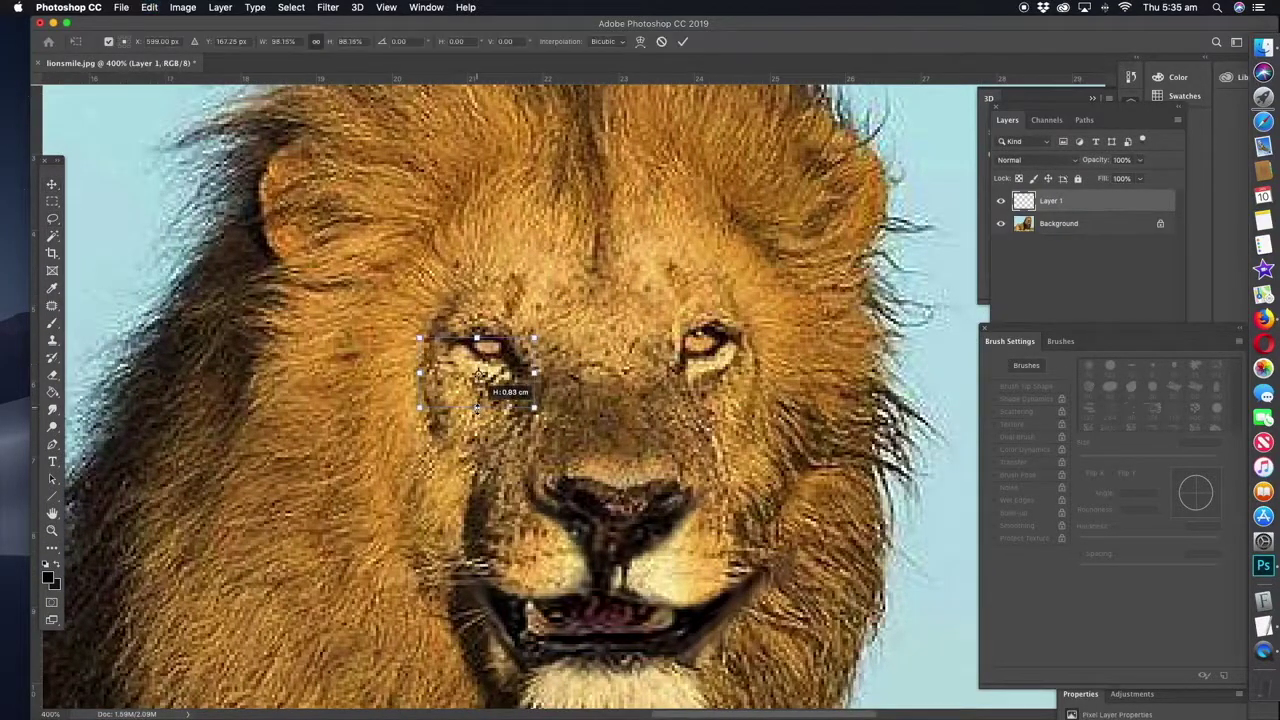
key("Return")
key("alt+bracketleft")
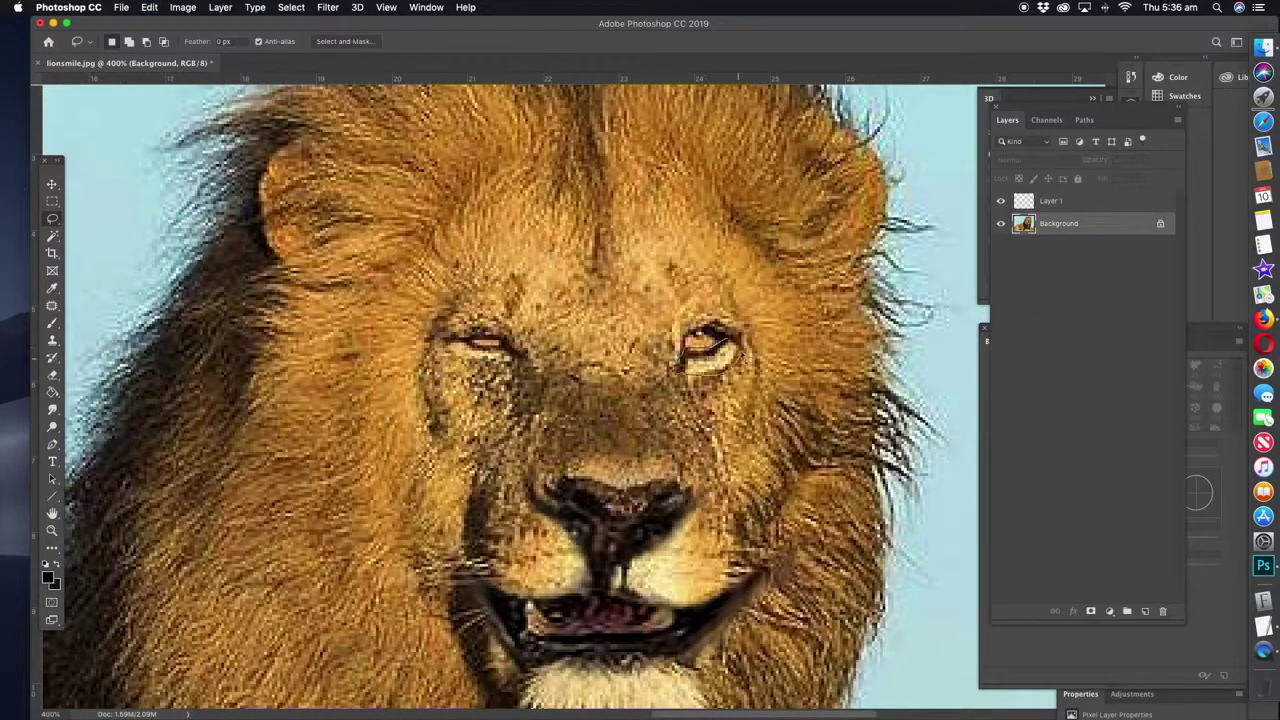
Step: Copy the second eye to a new layer, rotate it and warp it into a squint
key("ctrl+j")
key("ctrl+t")
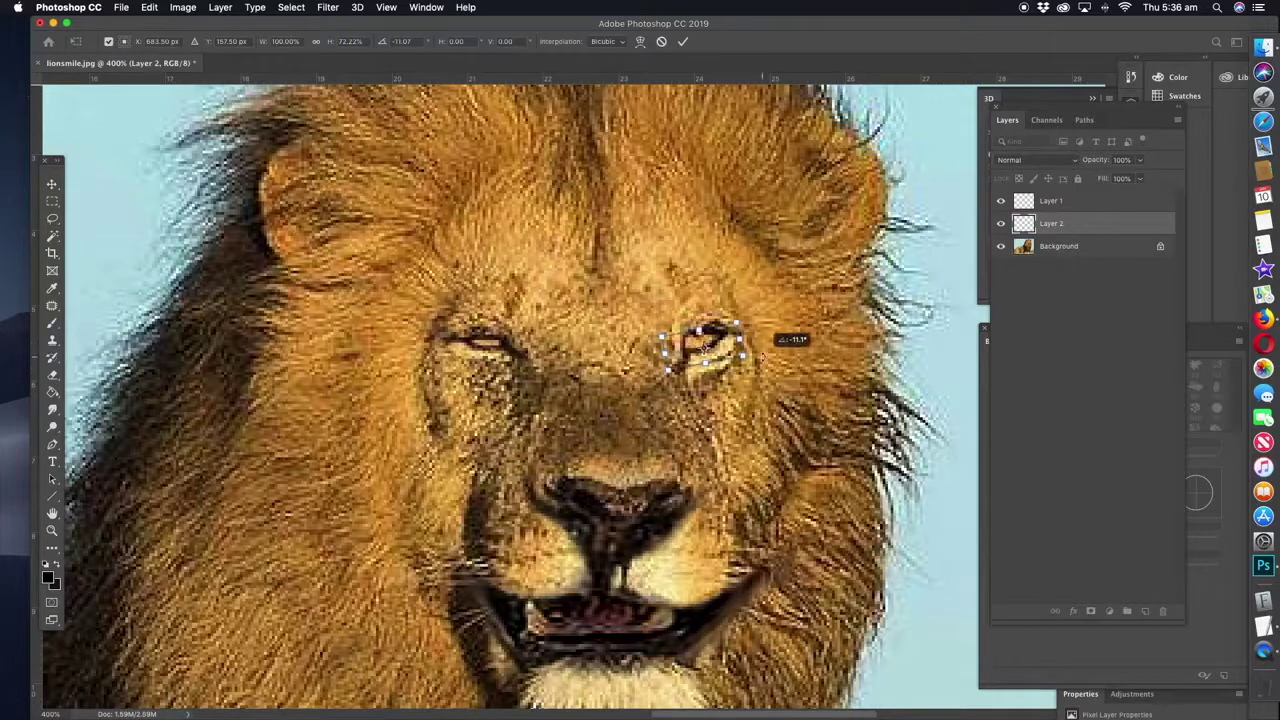
key("Return")
left_click(149, 7)
left_click(400, 402)
key("Return")
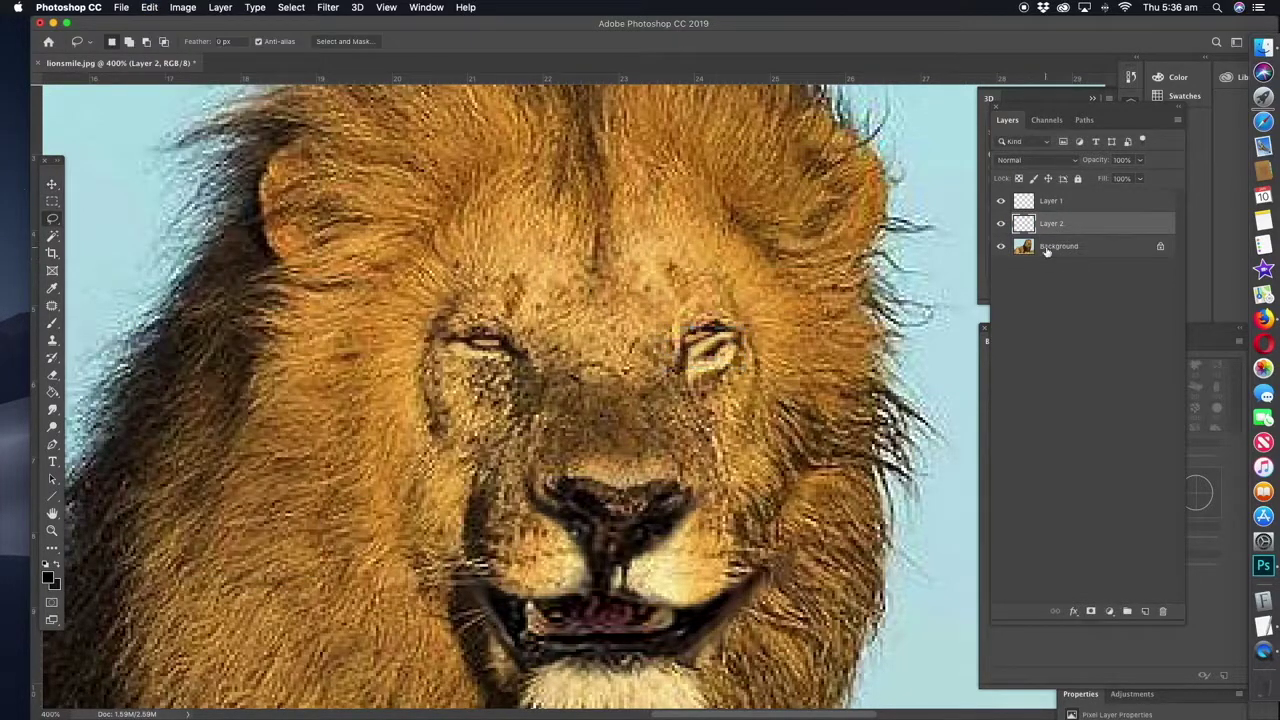
Step: Merge the eye layers down into the Background and zoom out to the whole lion
left_click(1046, 250, "shift")
key("v")
key("ctrl+e")
key("z")
key("ctrl+1")
Step: Open the desert camel selfie and paste the copied lion in as a new layer
left_click(121, 7)
left_click(121, 7)
left_click(130, 40)
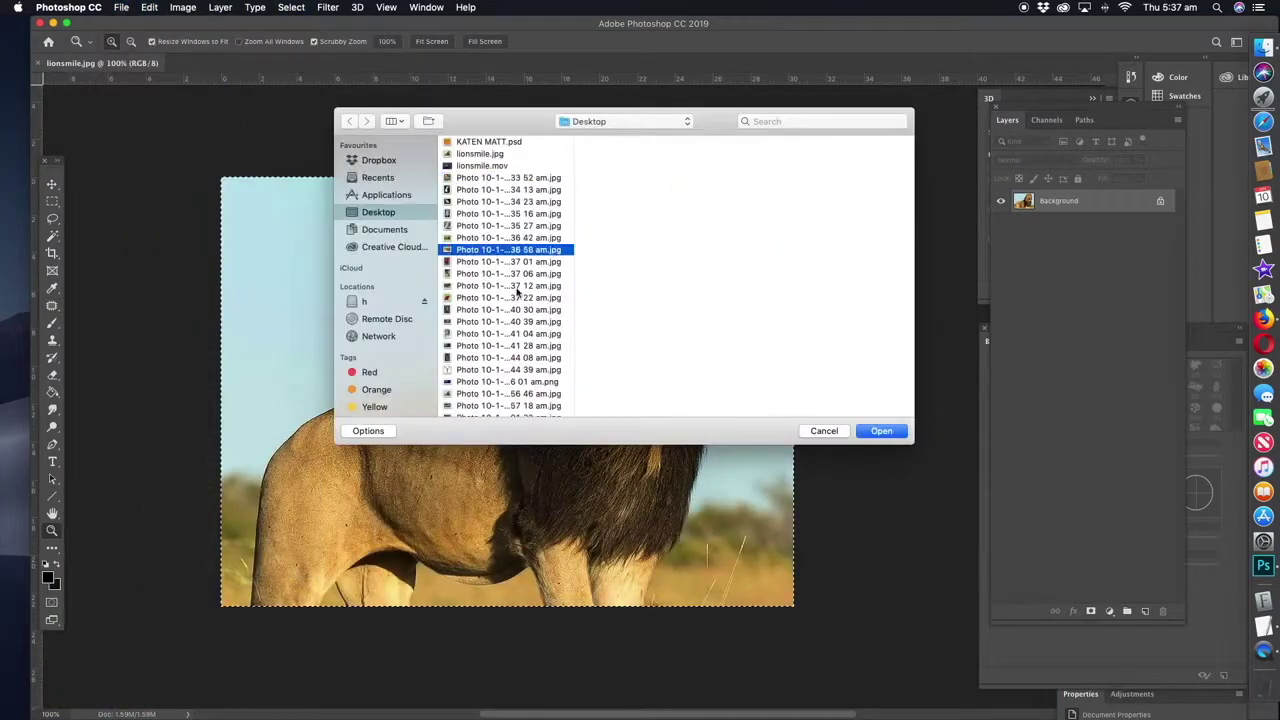
key("Down")
key("Down")
key("Down")
key("Down")
key("Down")
key("Down")
key("Return")
left_click(149, 7)
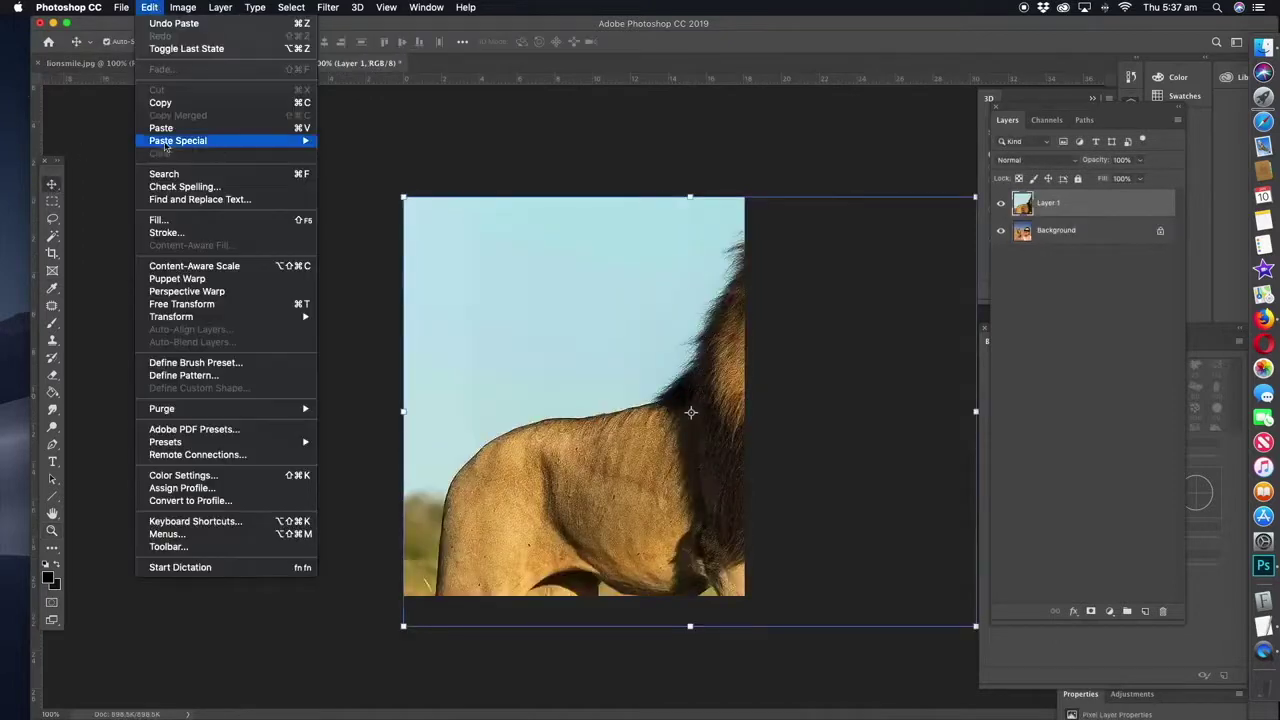
Step: Scale the pasted lion to about half size and place it lower in the selfie
left_click(181, 303)
left_click_drag(403, 197, 620, 357)
left_click_drag(977, 628, 749, 594)
left_click_drag(570, 428, 538, 435)
key("Return")
key("m")
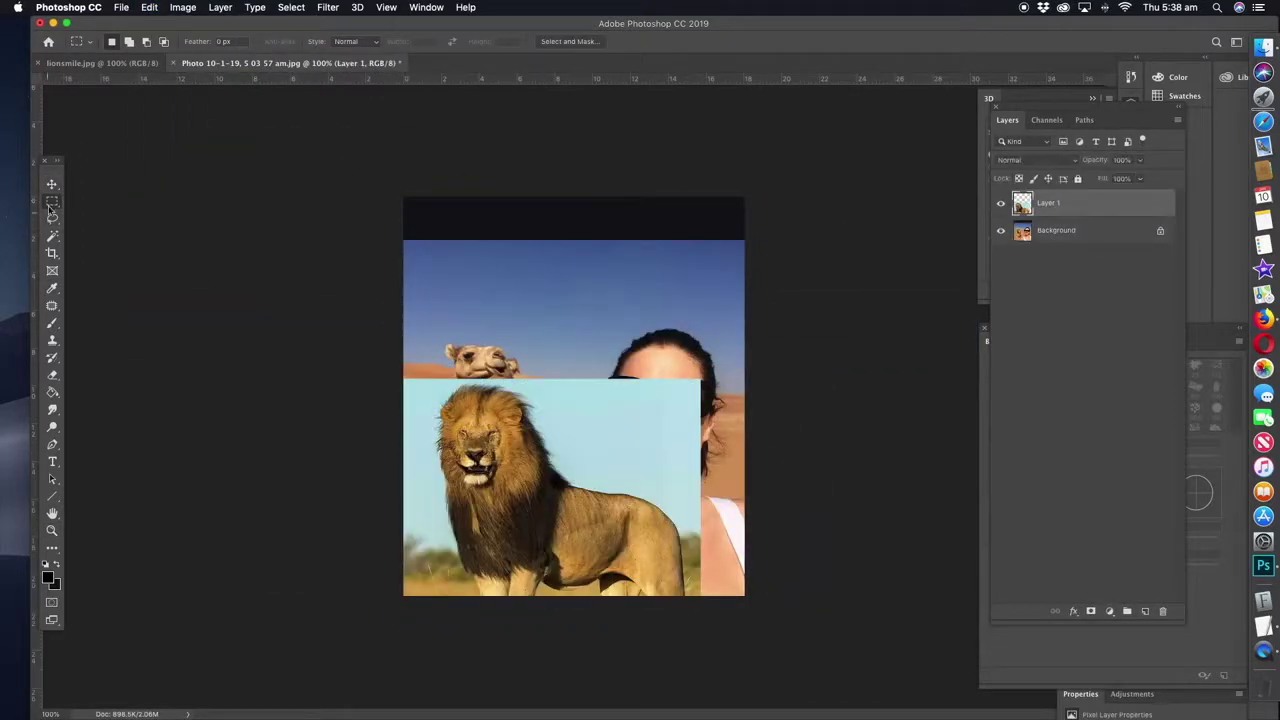
Step: Duplicate the background and lasso the woman onto her own layer, Layer 2
left_click(52, 218)
left_click(1056, 230)
right_click(1056, 230)
left_click(1100, 250)
left_click(743, 303)
left_click_drag(366, 533, 366, 533)
left_click(291, 7)
left_click(329, 160)
key("ctrl+j")
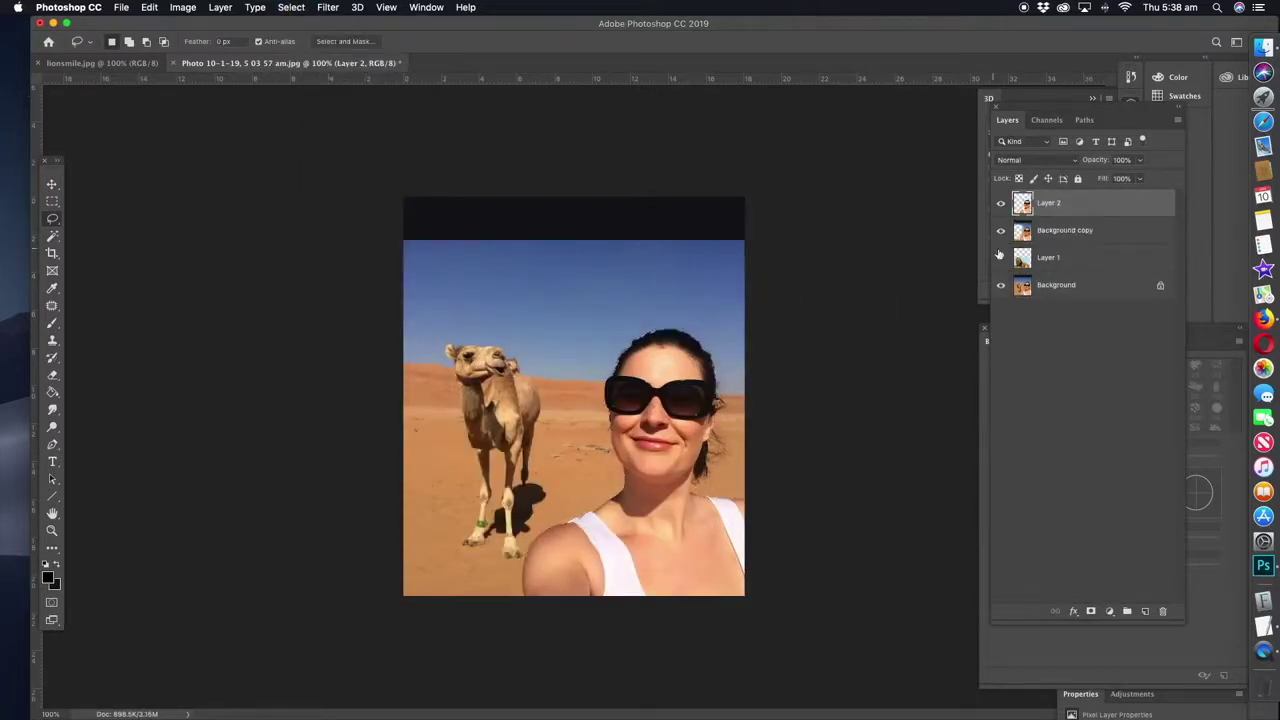
Step: Hide both background layers and enlarge the lion behind the woman
left_click(1000, 230)
left_click(1000, 285)
left_click(1048, 257)
key("ctrl+t")
left_click_drag(742, 380, 789, 331)
key("Return")
key("v")
left_click(457, 263)
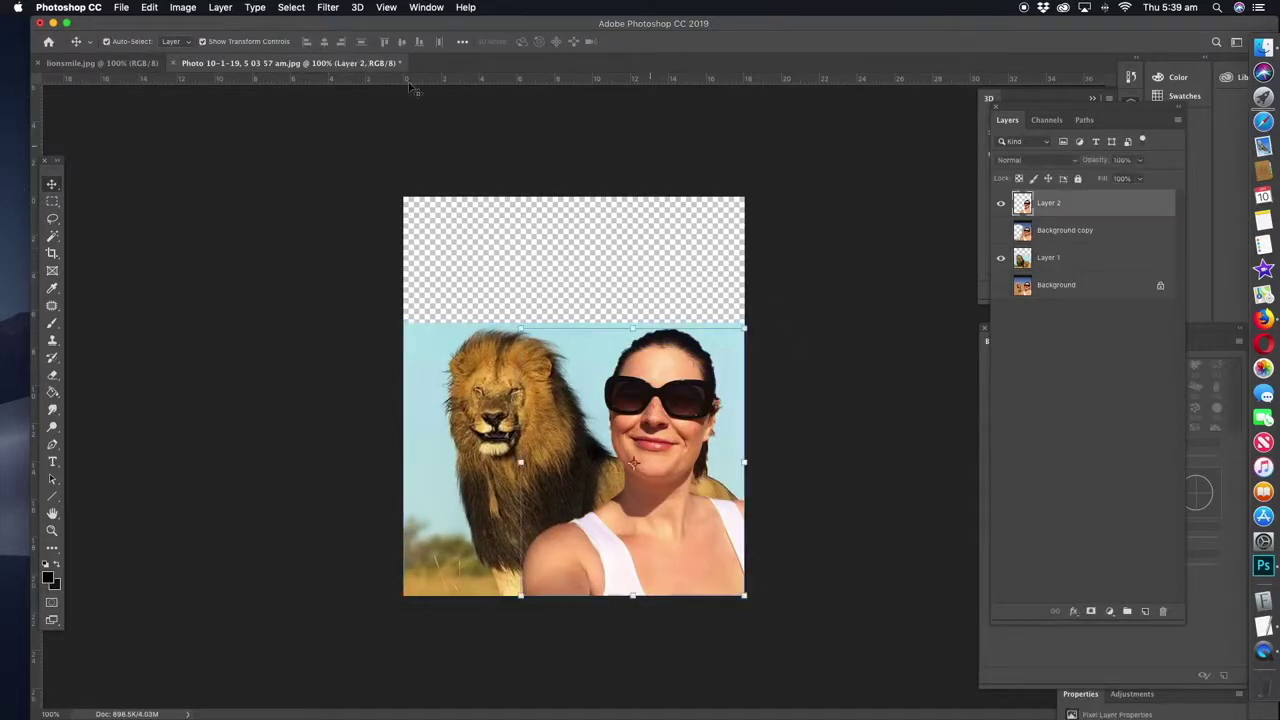
Step: Show the camel background again, shrink the lion and flip it horizontally
left_click(1000, 285)
left_click(1048, 257)
key("ctrl+t")
mouse_move(404, 322)
left_mouse_down()
mouse_move(511, 402)
mouse_move(362, 396)
left_mouse_up()
left_click(149, 7)
left_click(365, 466)
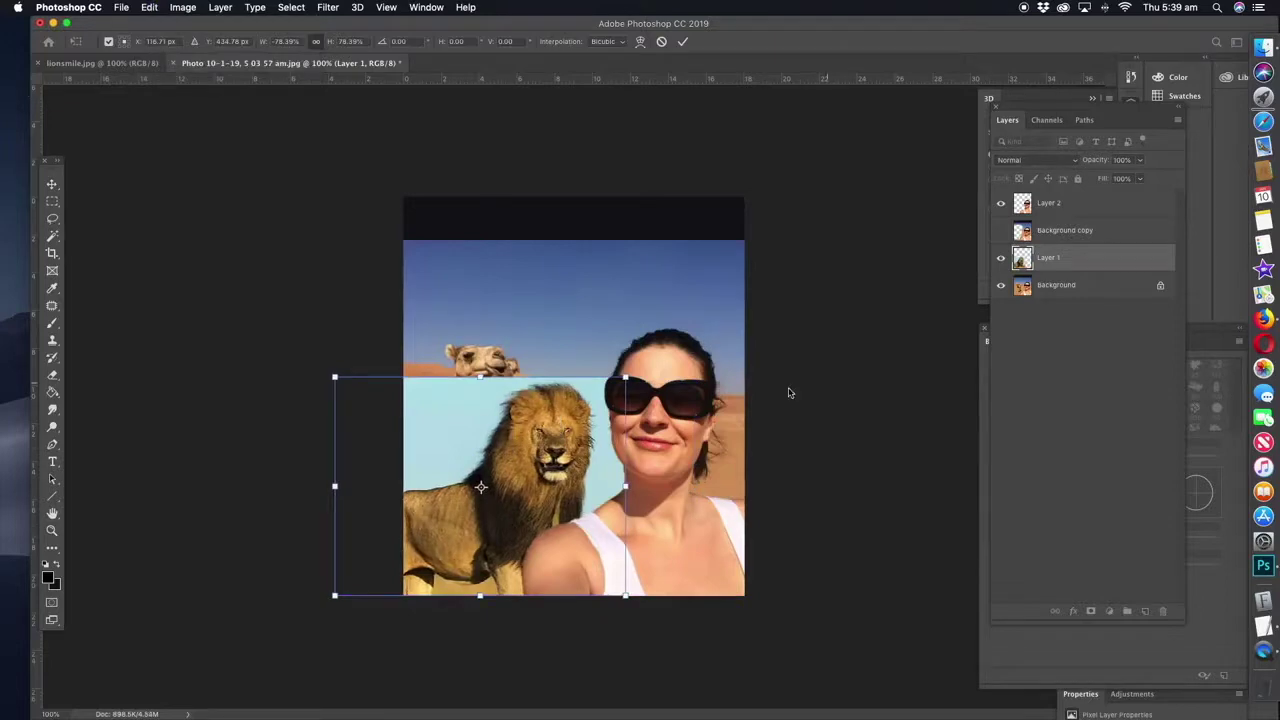
key("Return")
key("l")
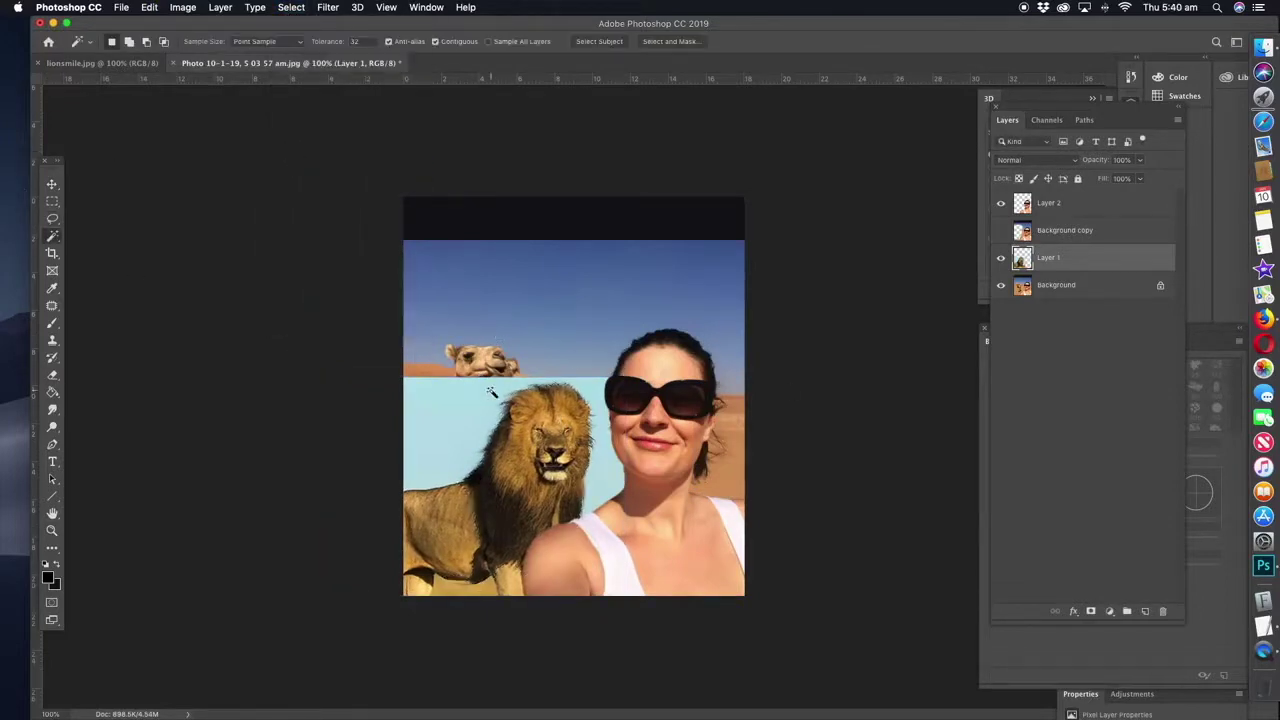
Step: Zoom in and erase the leftover blue sky fringe along the lion's mane and chin
left_click_drag(484, 481, 560, 481)
key("e")
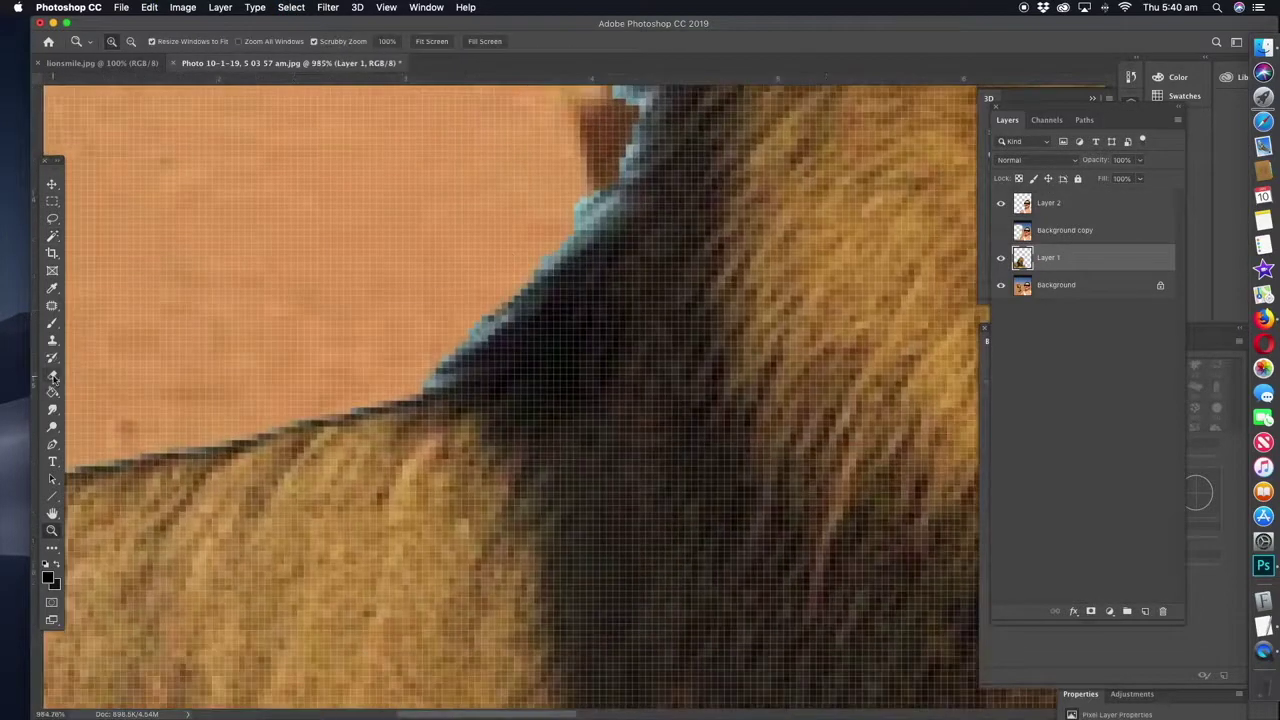
key("F5")
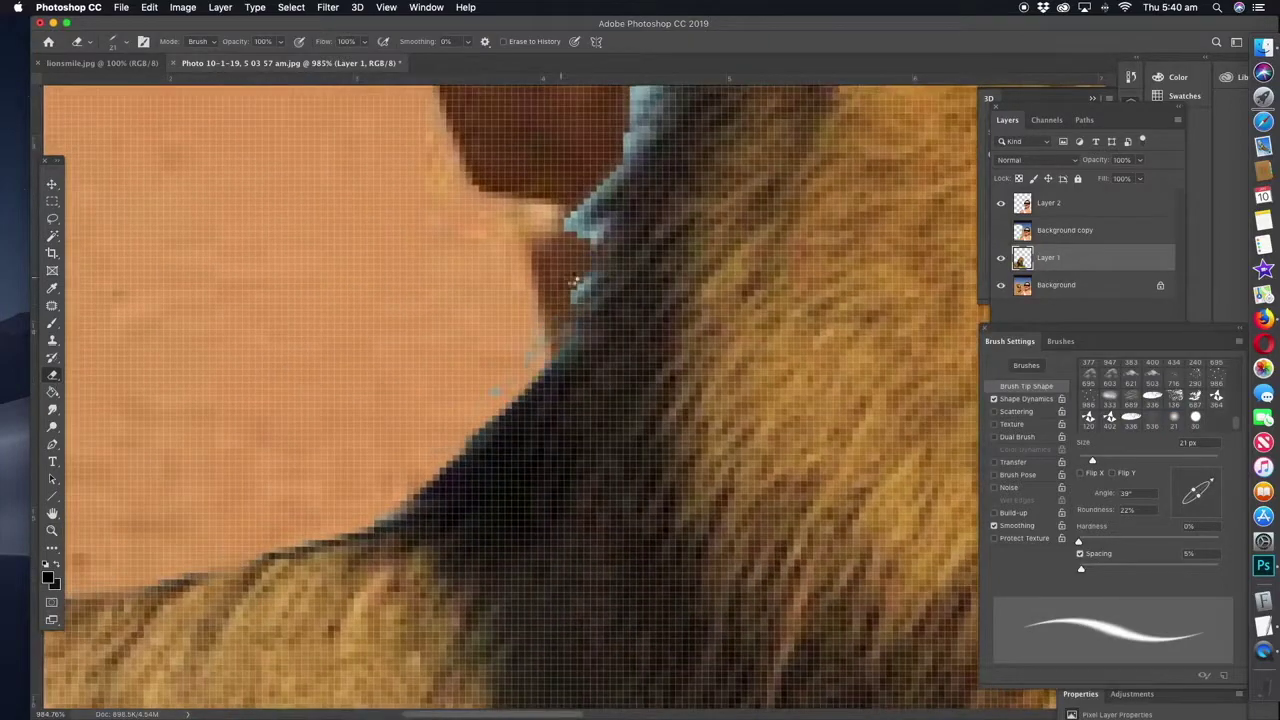
left_click_drag(537, 399, 517, 273)
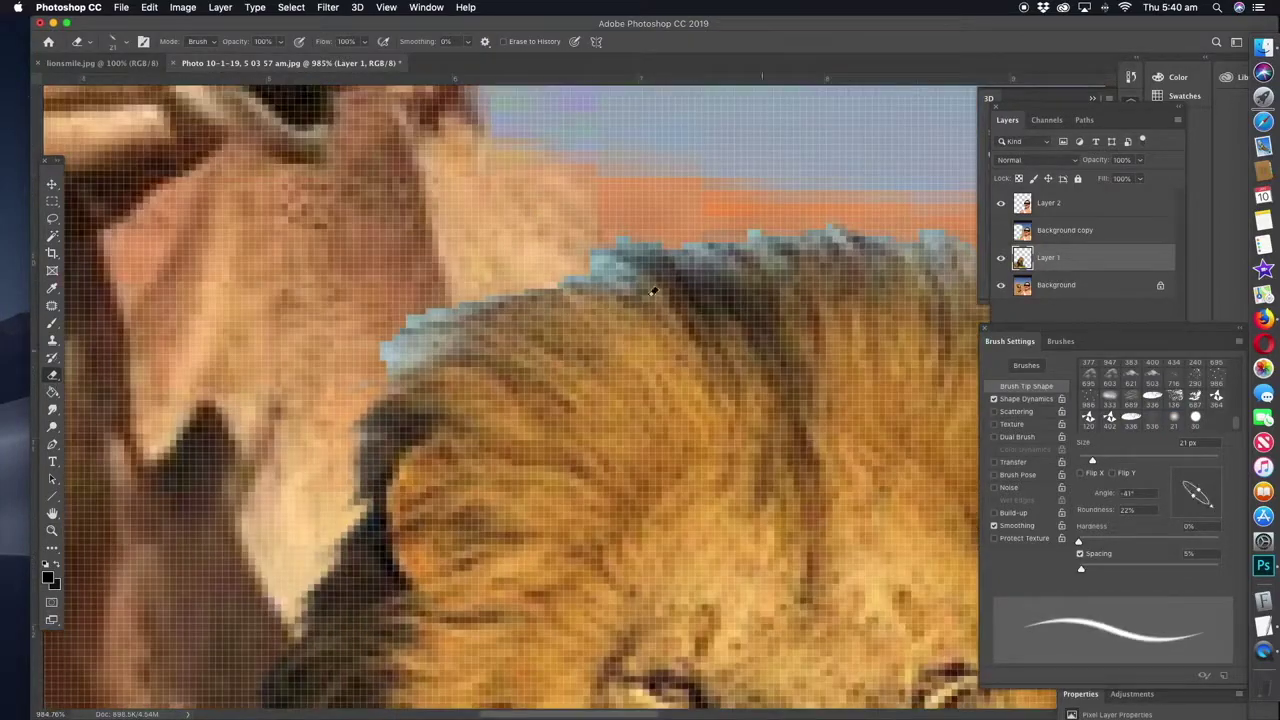
left_click_drag(575, 236, 466, 300)
scroll(470, 302, "right", 5)
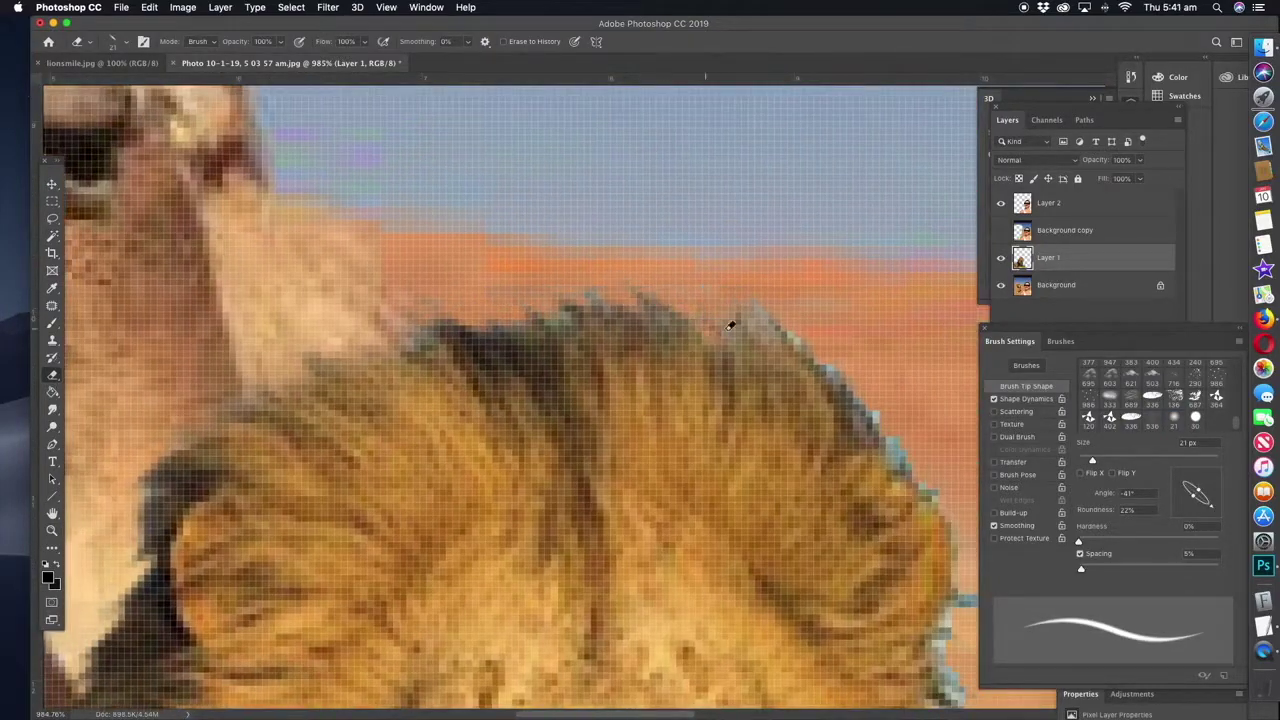
scroll(640, 300, "right", 5)
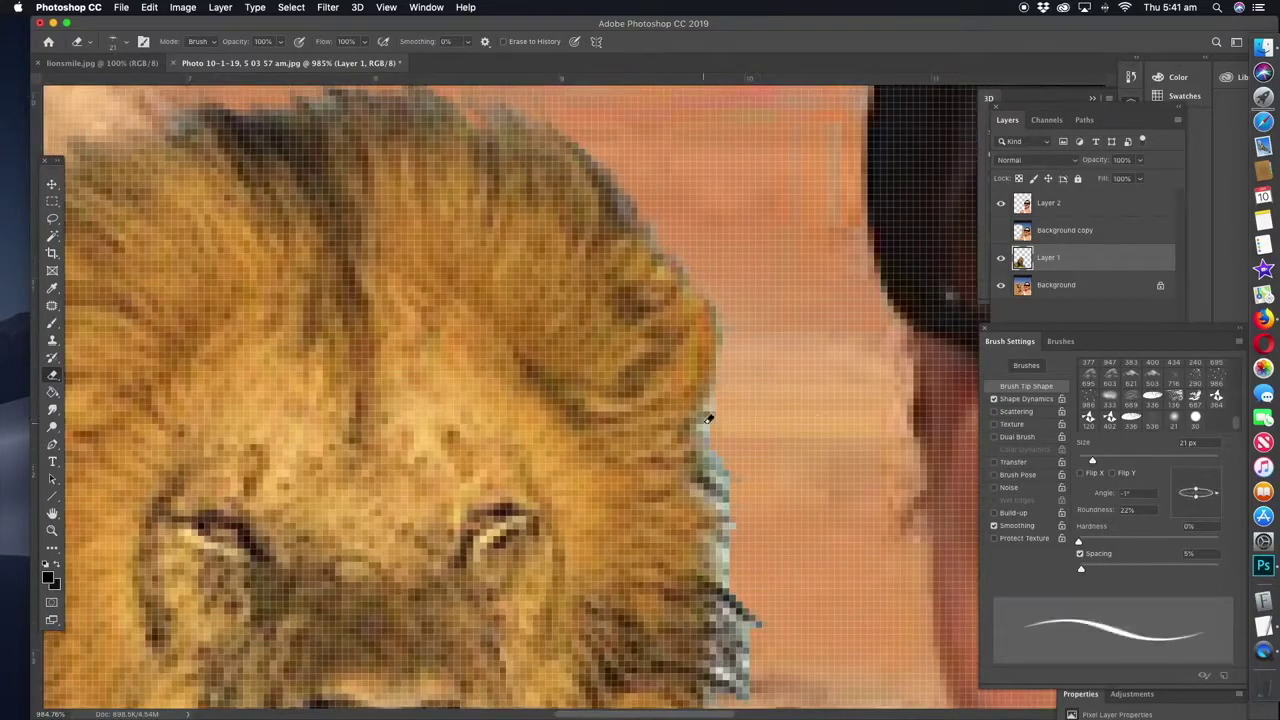
left_click_drag(730, 568, 740, 610)
left_click_drag(686, 300, 646, 494)
left_click_drag(695, 250, 675, 678)
key("super+0")
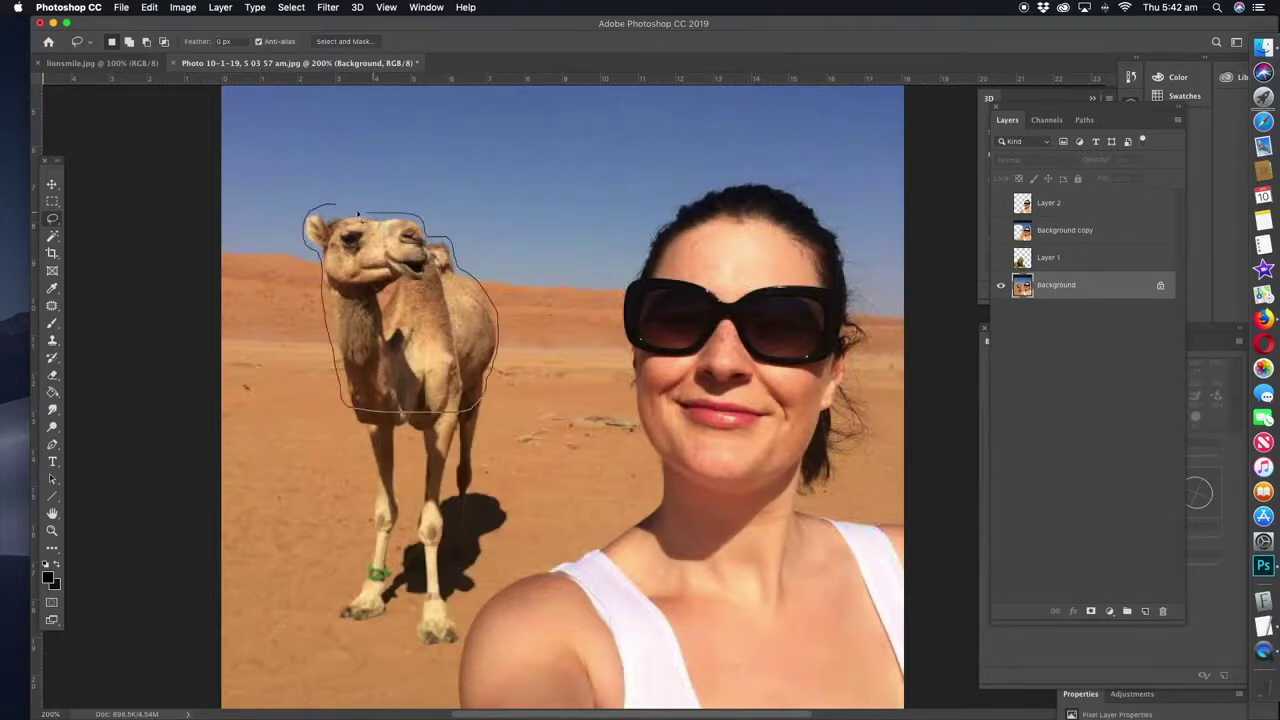
Step: Lasso the camel's head and neck, try content-aware scaling to 87%, then cancel
left_click_drag(358, 213, 348, 210)
left_click(290, 7)
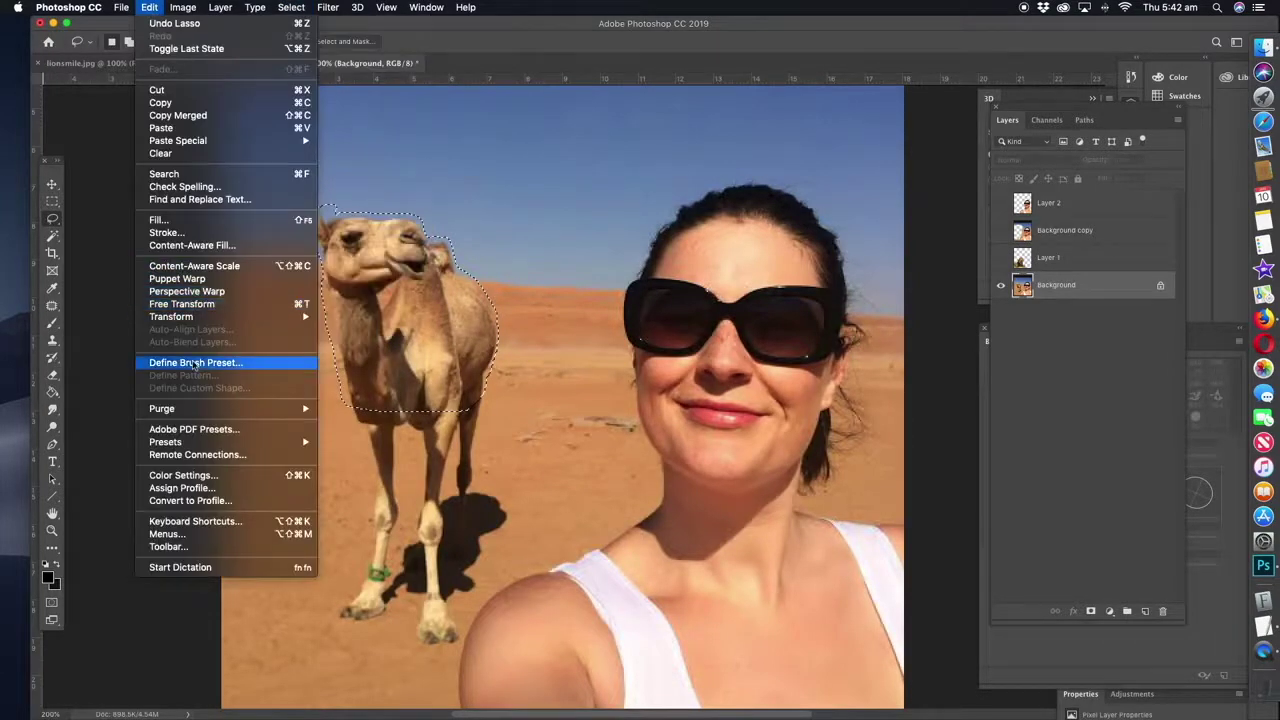
left_click(200, 261)
left_click_drag(498, 412, 471, 396)
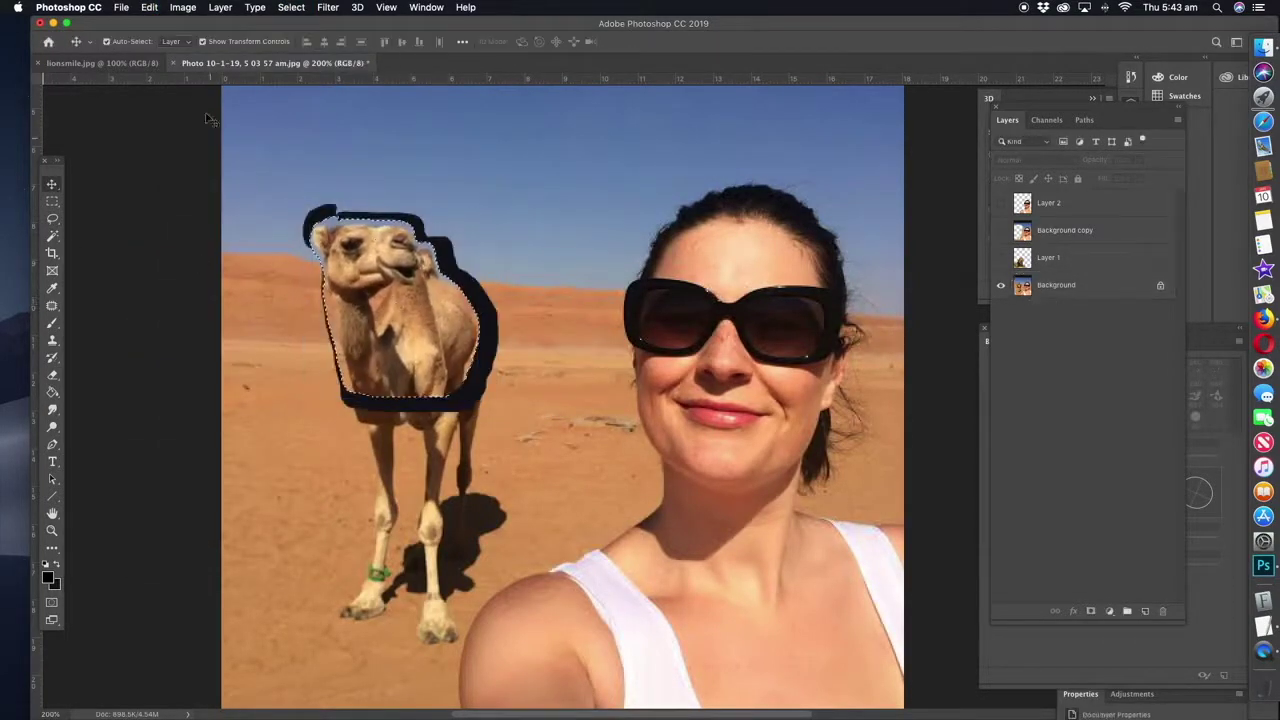
key("Escape")
left_click(52, 305)
left_click(110, 330)
key("l")
key("ctrl+z")
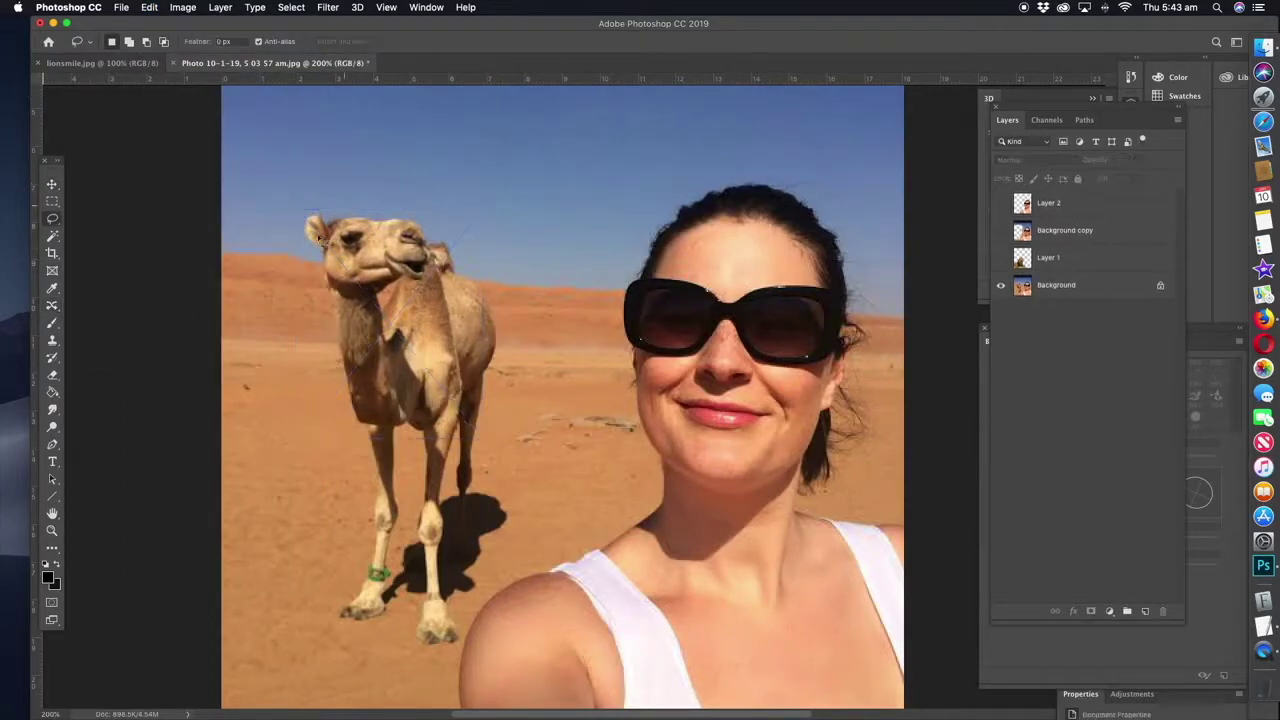
Step: Clone sand over the dark patch left of the camel, hiding the lion to compare
left_click_drag(400, 268, 352, 262)
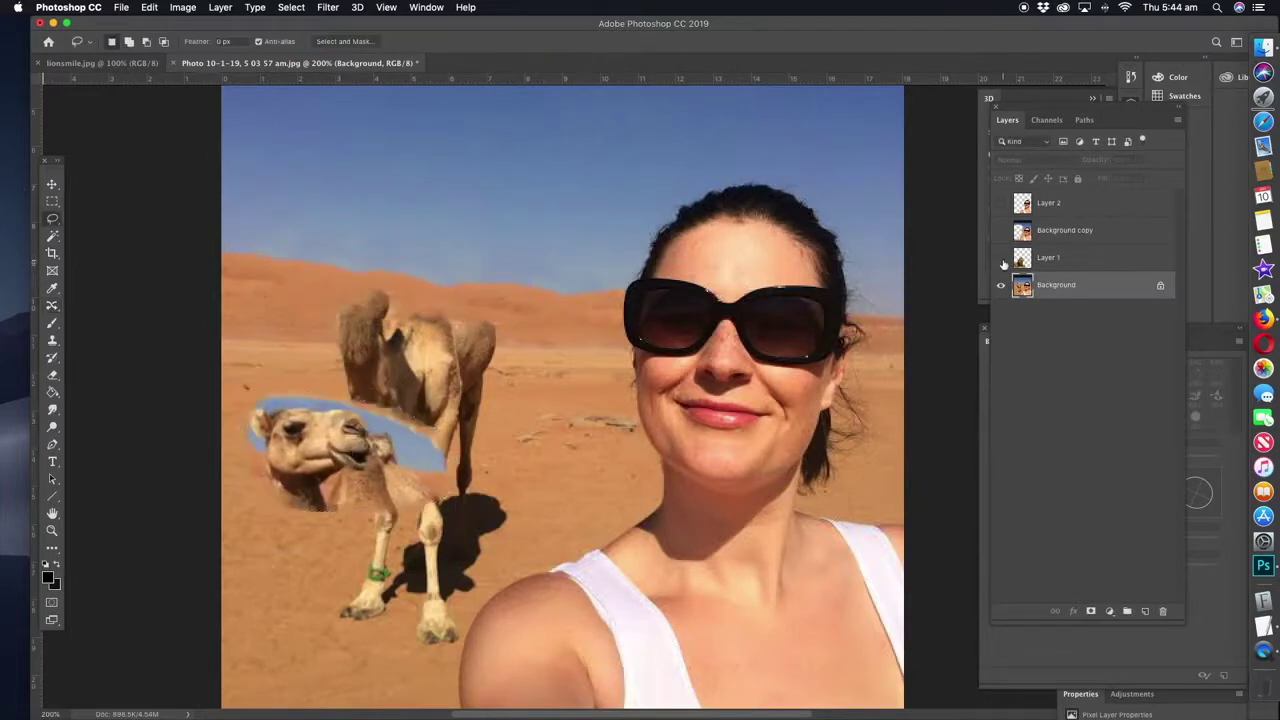
key("s")
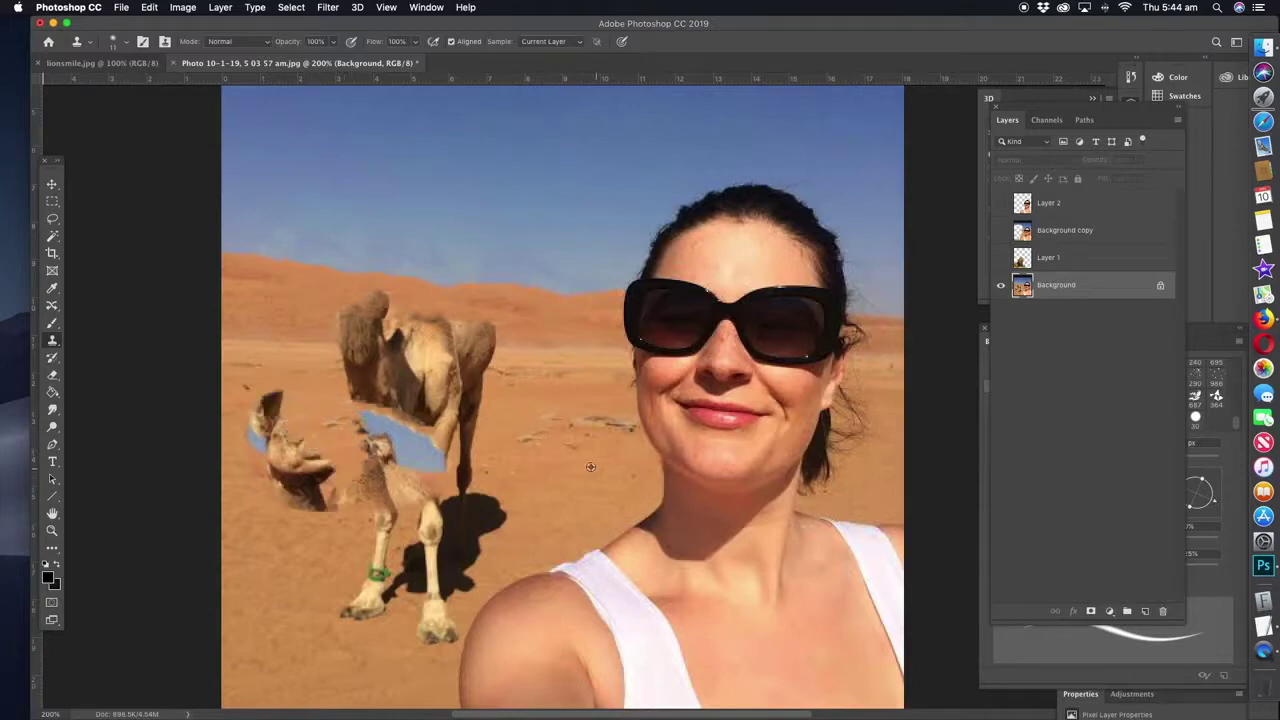
left_click_drag(329, 481, 295, 489)
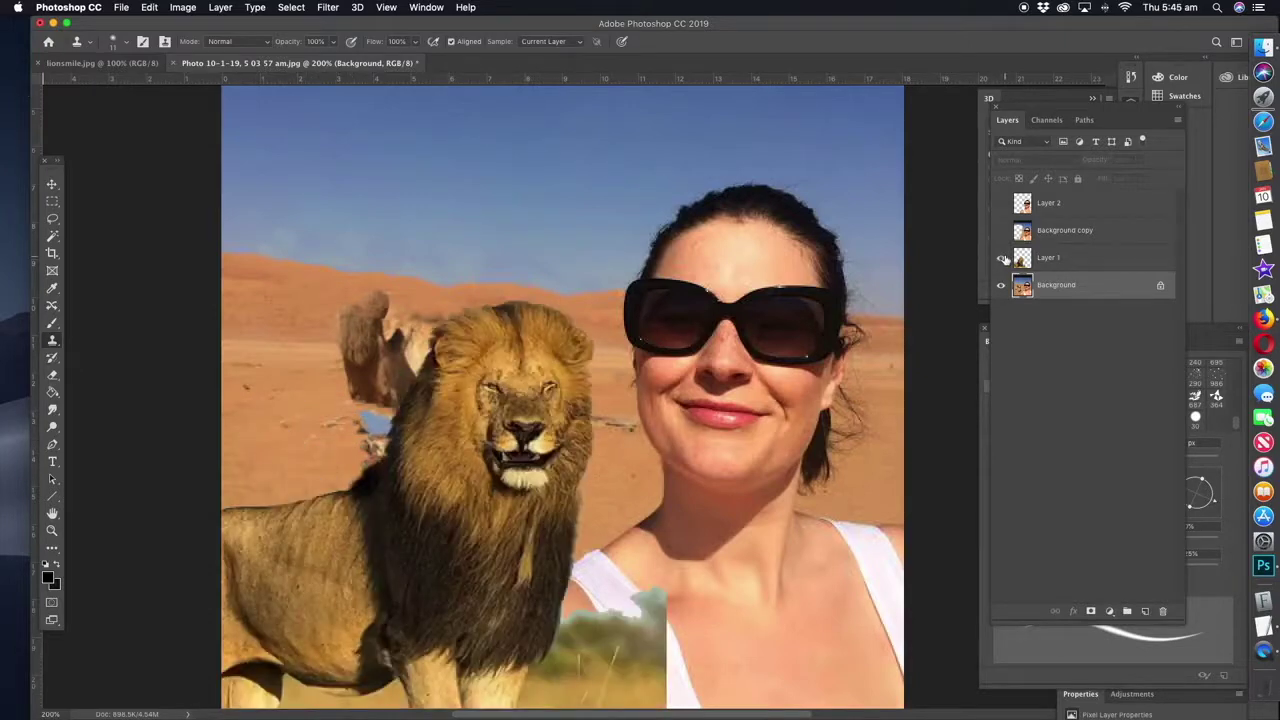
left_click(1000, 257)
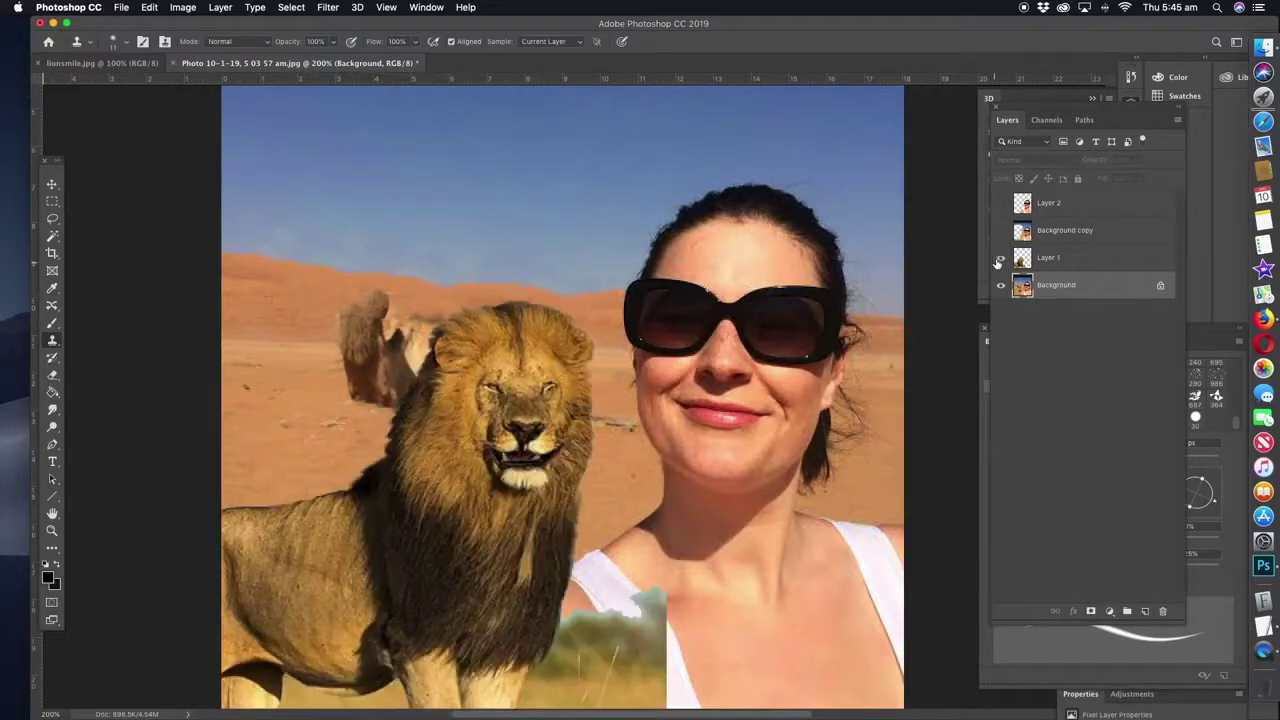
Step: Relocate the camel head patch right with Content-Aware Move, then nudge it slightly left
key("j")
left_click_drag(420, 288, 423, 290)
left_click_drag(395, 343, 505, 343)
key("Return")
key("l")
left_click(1000, 257)
left_click_drag(560, 370, 530, 375)
key("Return")
left_click(1000, 257)
Step: Show the lion layer again as the active layer, and show Layer 2 too
key("s")
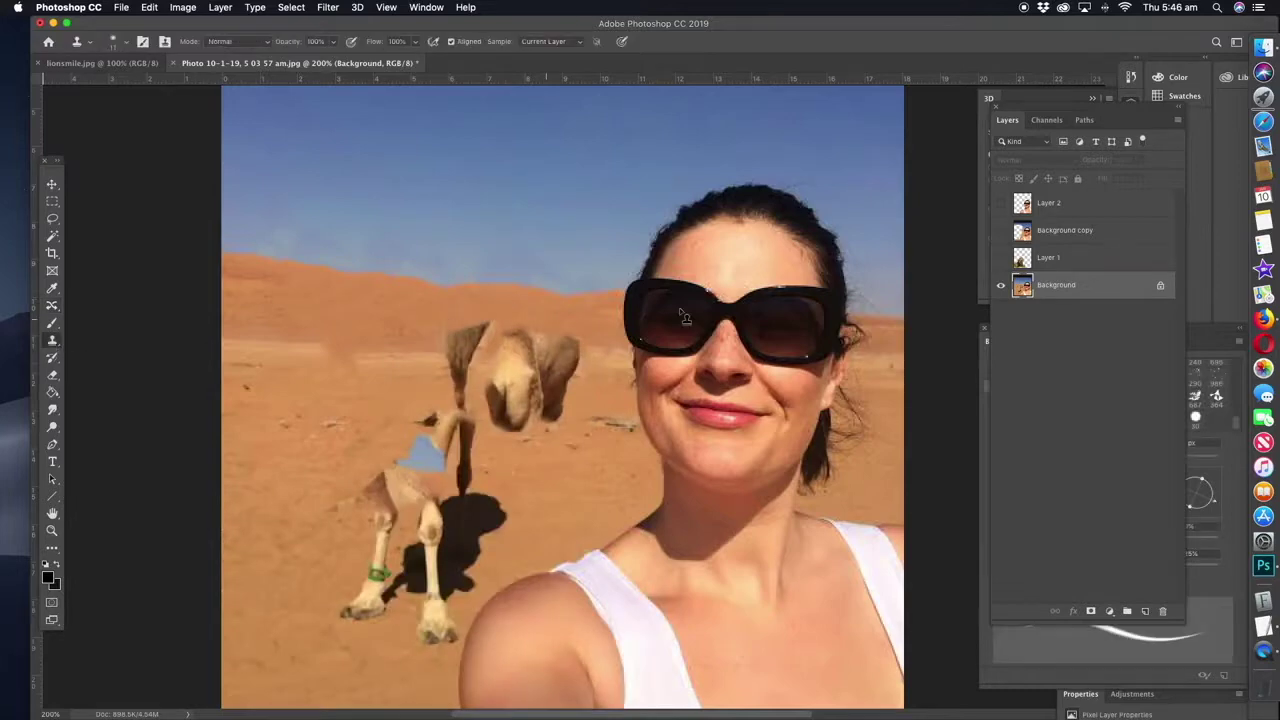
left_click(1000, 257)
left_click(1050, 258)
left_click_drag(1117, 180, 1125, 180)
left_click(1000, 203)
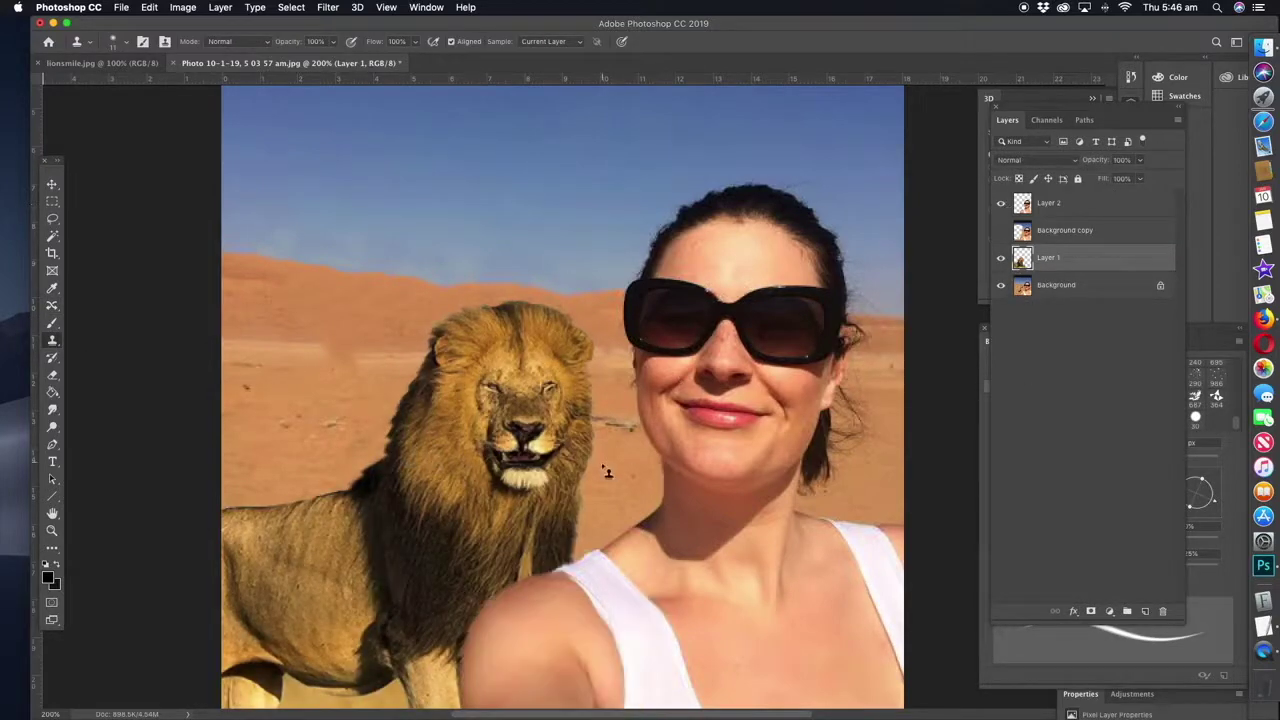
Step: Apply a warming Color Balance adjustment to Layer 2
left_click(1048, 203)
left_click(183, 7)
left_click(360, 128)
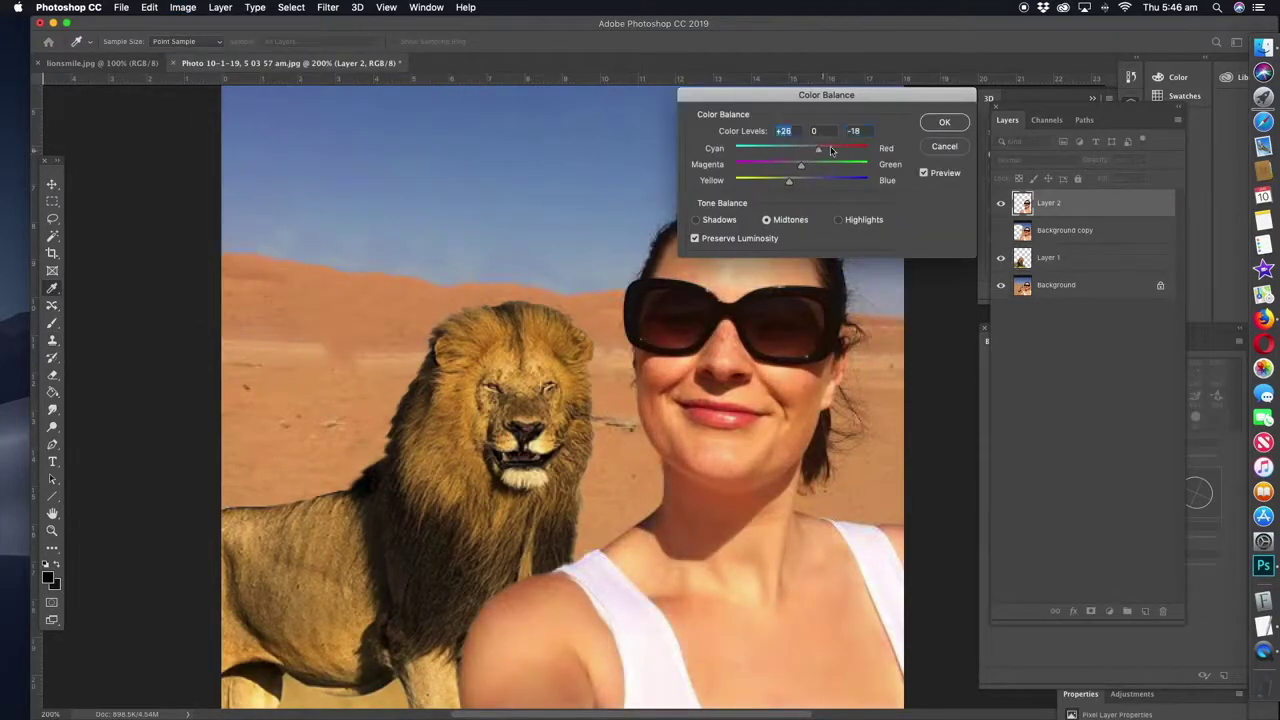
left_click(944, 122)
Step: Shift the layer's hue slightly with Hue/Saturation, then open Brightness/Contrast
left_click(183, 7)
left_click(386, 43)
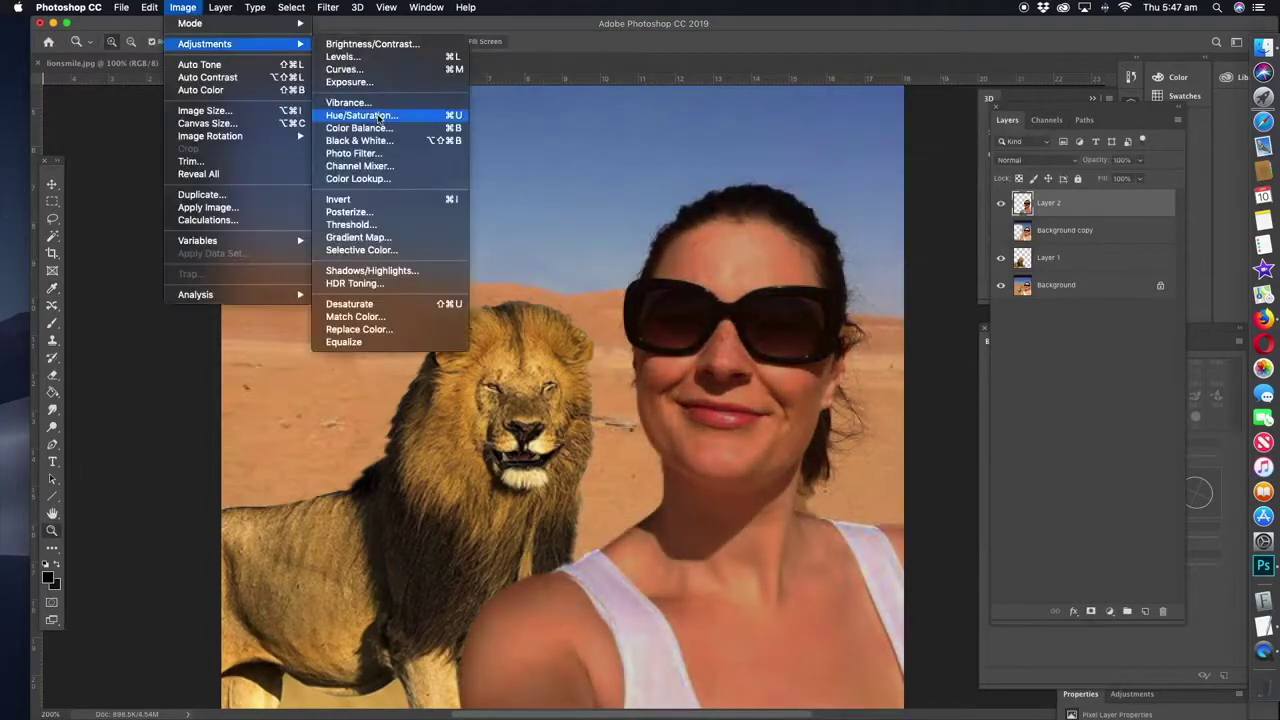
key("ctrl+u")
left_click_drag(763, 150, 760, 155)
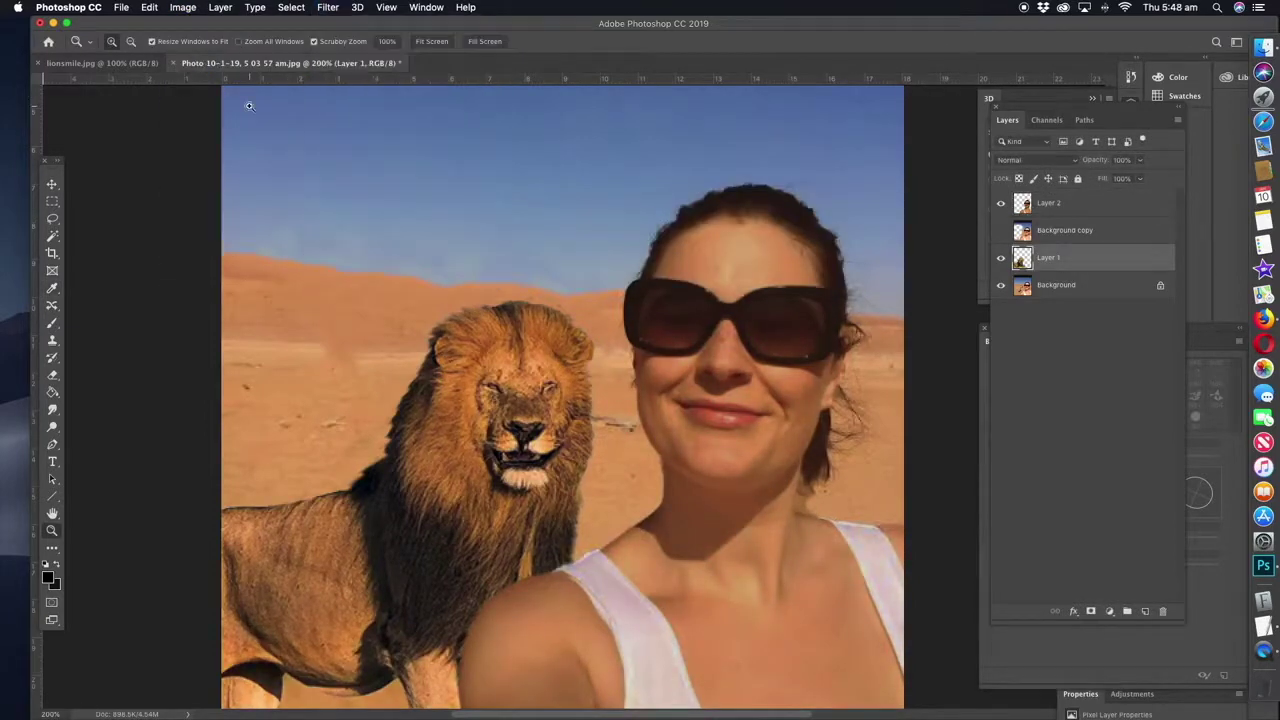
left_click(183, 8)
left_click(370, 44)
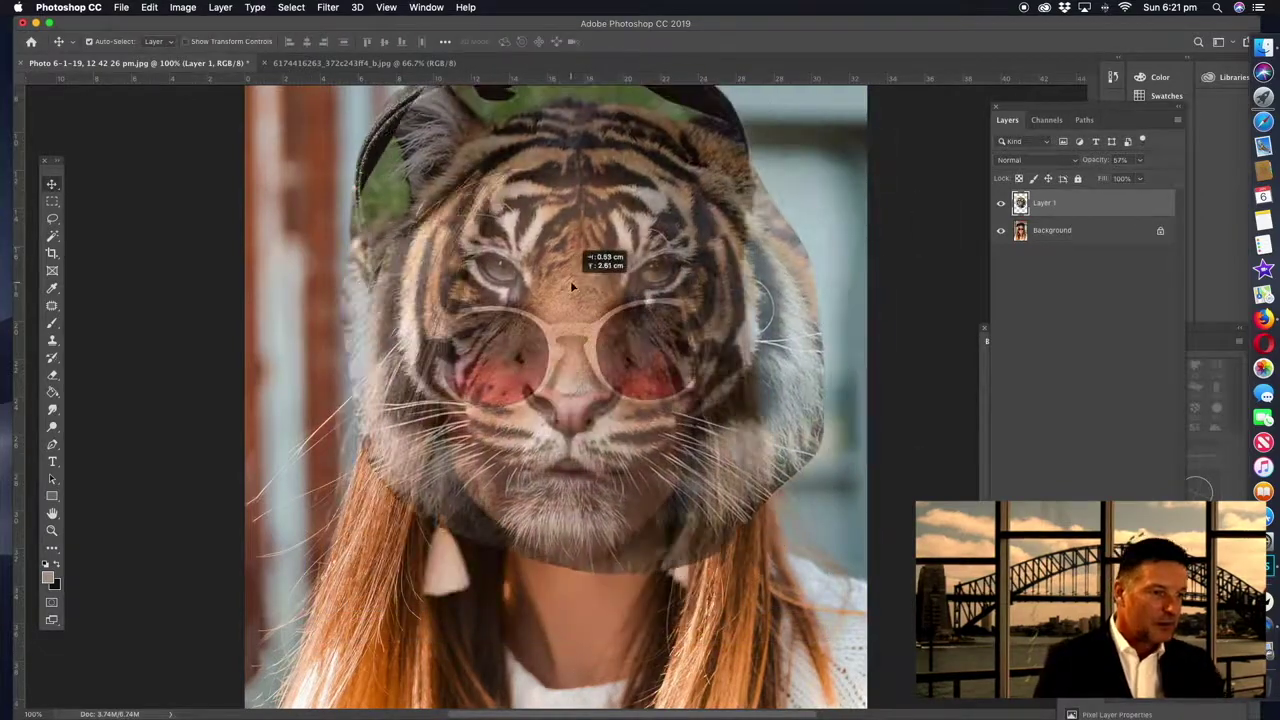
Step: Move the tiger face over her face at 100% opacity with Multiply blending
left_click_drag(571, 286, 586, 279)
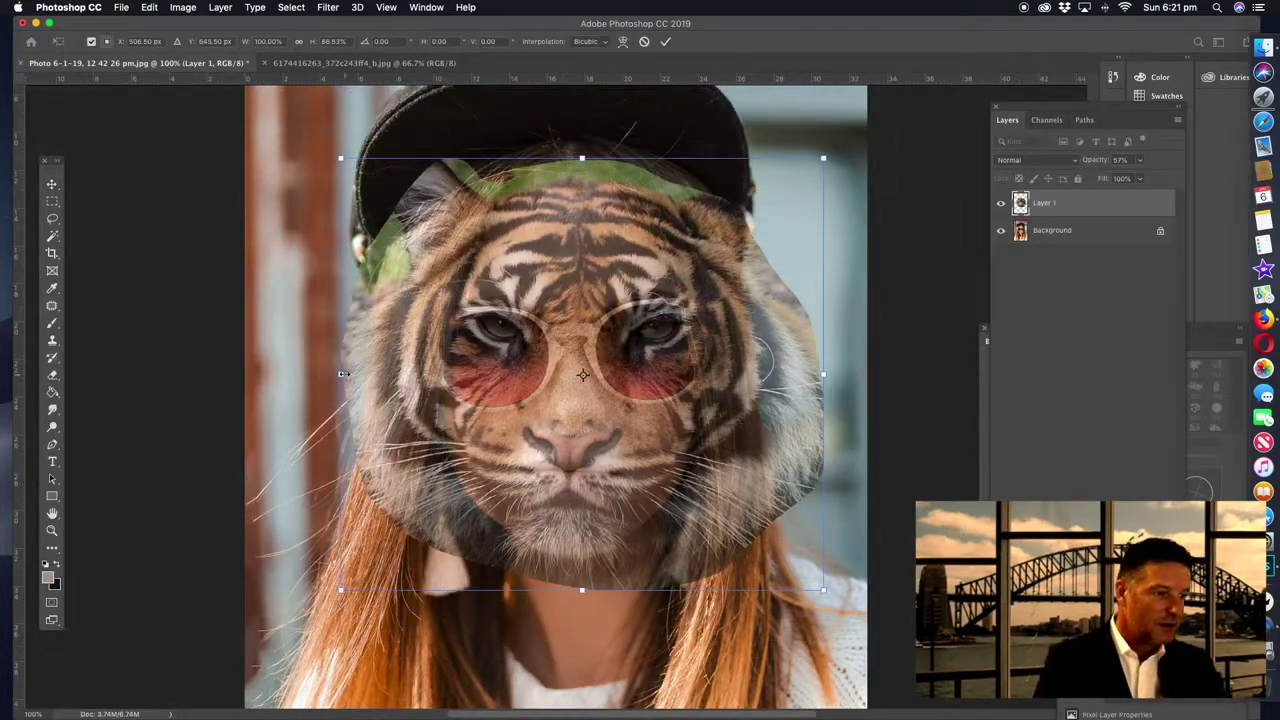
left_click_drag(1139, 160, 1170, 177)
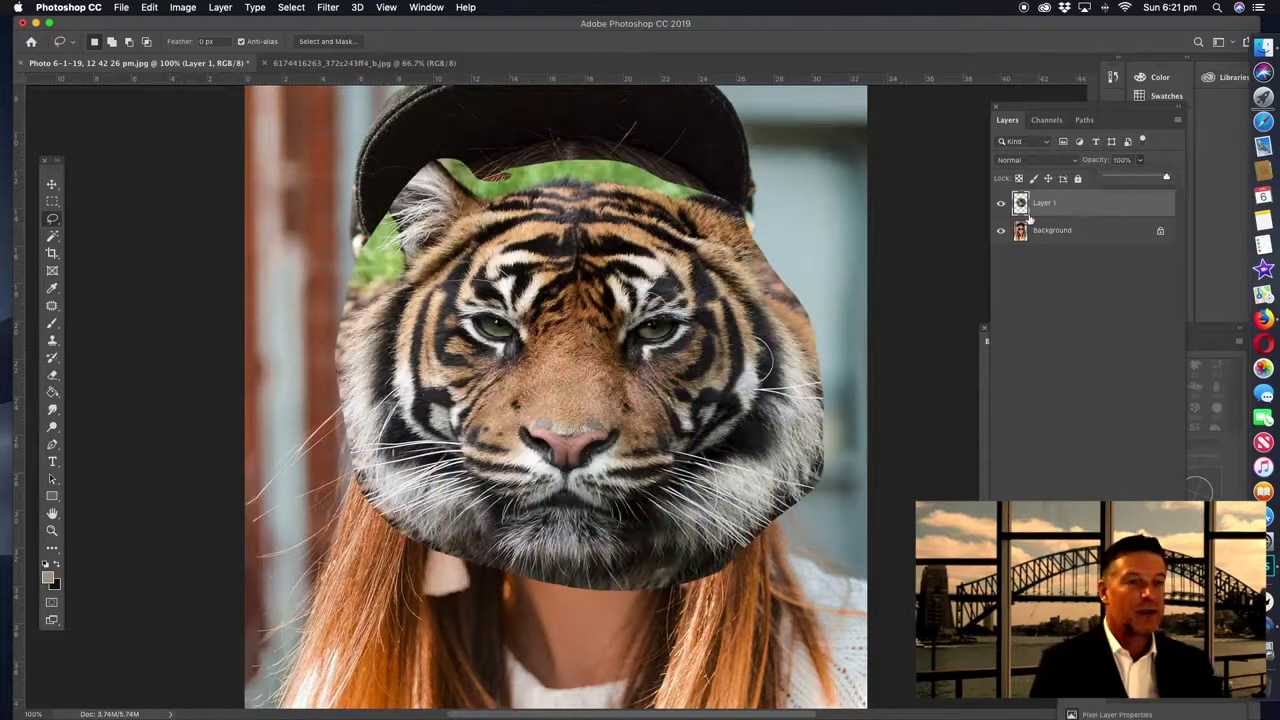
left_click(1036, 160)
left_click(1034, 196)
Step: Duplicate the Background layer as Background copy and zoom the face to 200%
left_click(1050, 230)
right_click(1050, 230)
left_click(1060, 250)
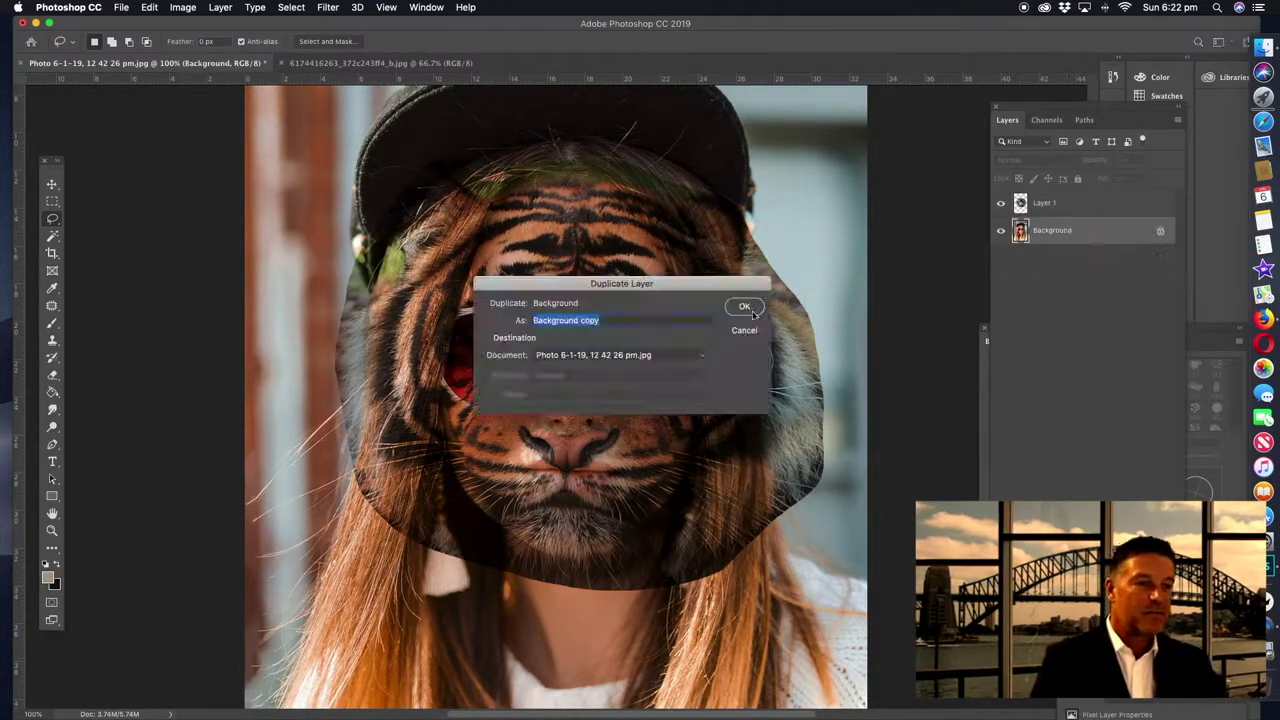
key("Return")
key("super+plus")
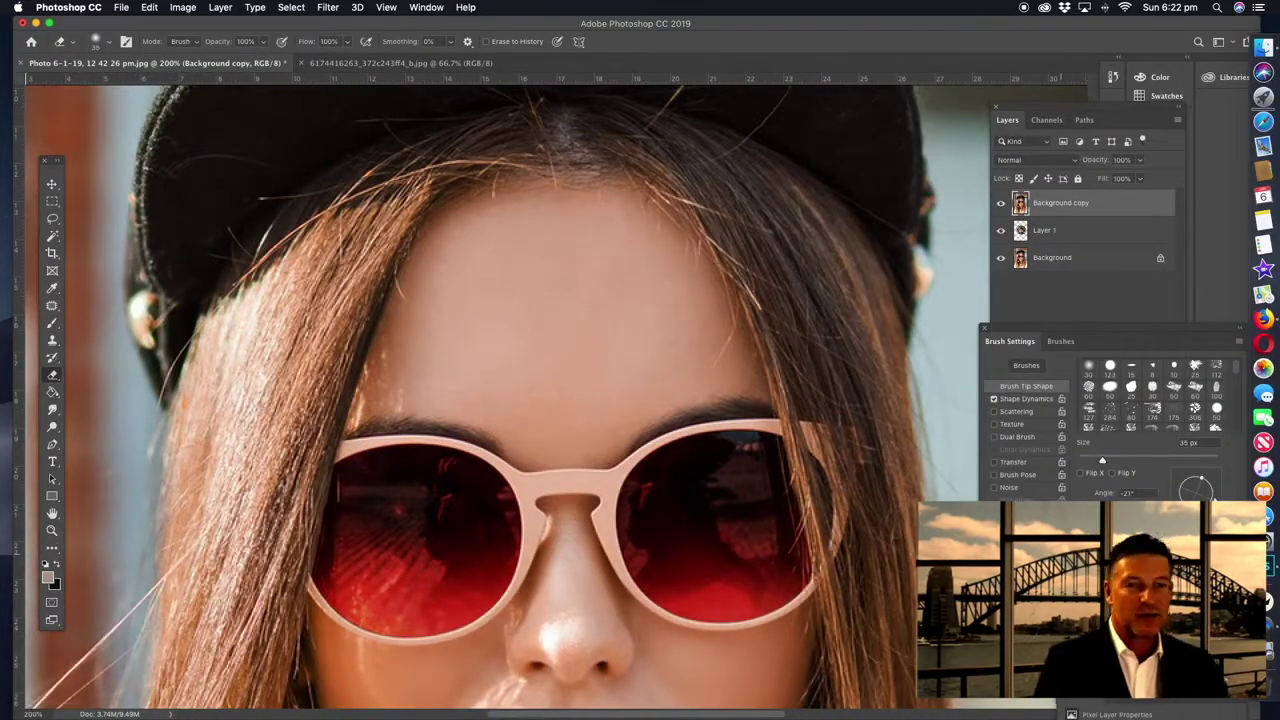
Step: Erase Background copy to reveal tiger stripes across the forehead and glasses bridge
mouse_move(513, 292)
left_mouse_down()
mouse_move(400, 330)
mouse_move(643, 221)
left_mouse_up()
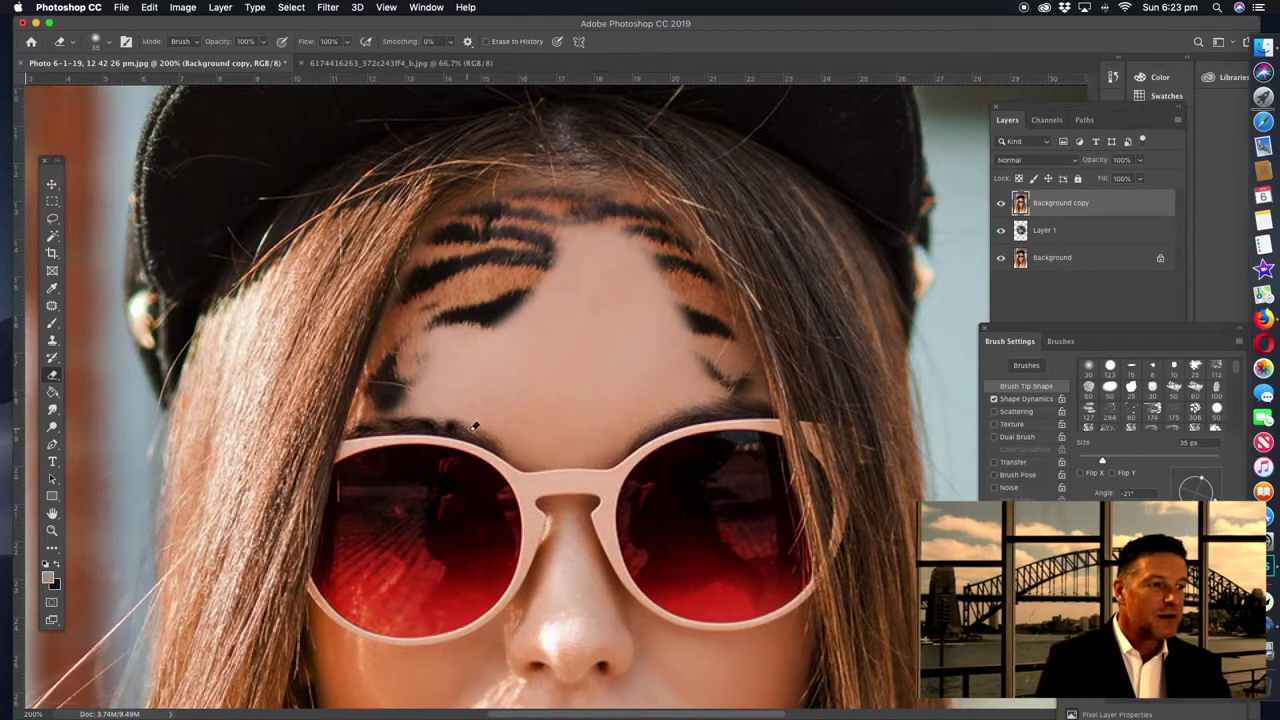
left_click_drag(619, 445, 600, 300)
scroll(600, 300, "down", 5)
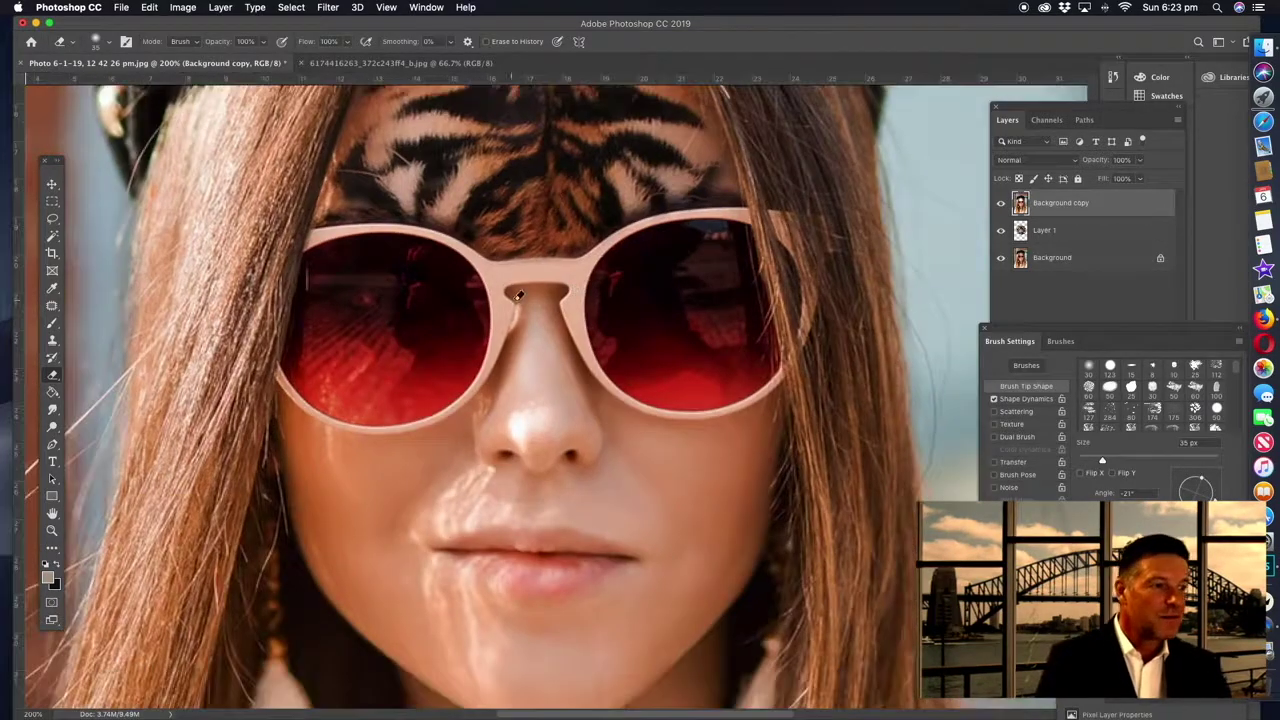
key("super+plus")
key("e")
left_click_drag(482, 250, 588, 242)
left_click_drag(528, 316, 500, 480)
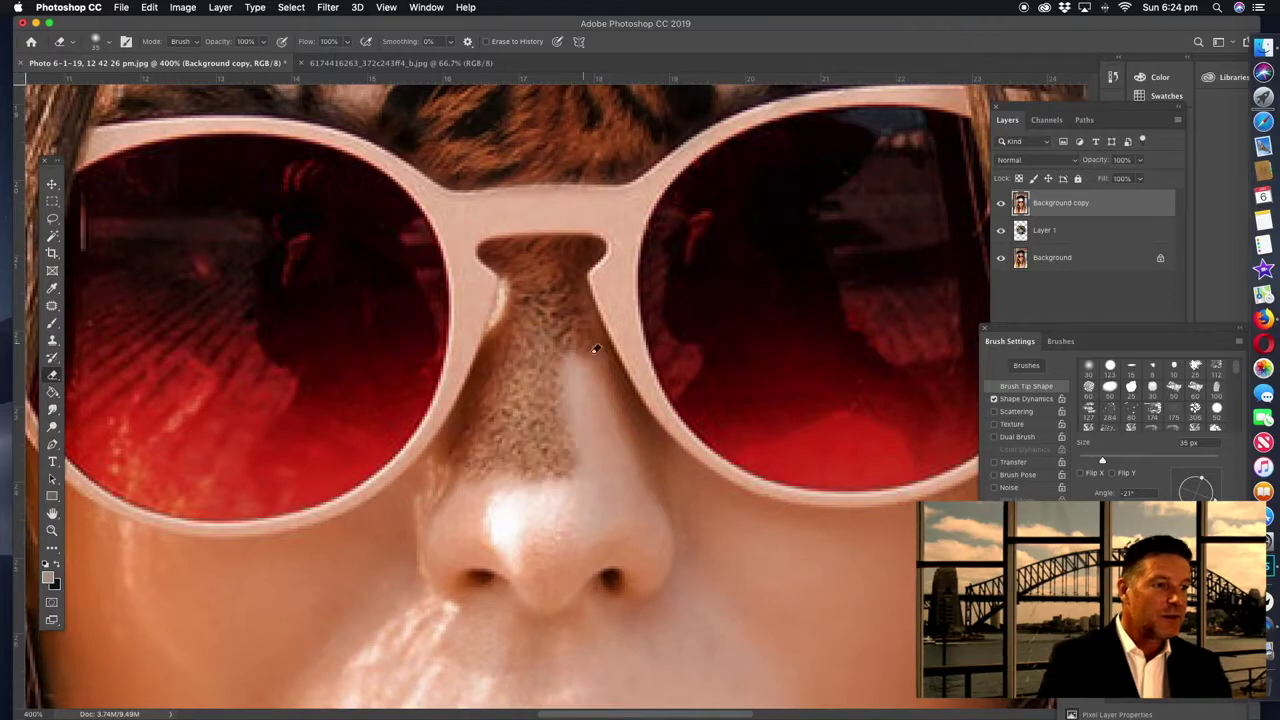
left_click_drag(560, 350, 620, 560)
scroll(605, 318, "down", 5)
Step: Reveal tiger texture around the nose, nostrils, right cheek and mouth
left_click_drag(605, 318, 620, 440)
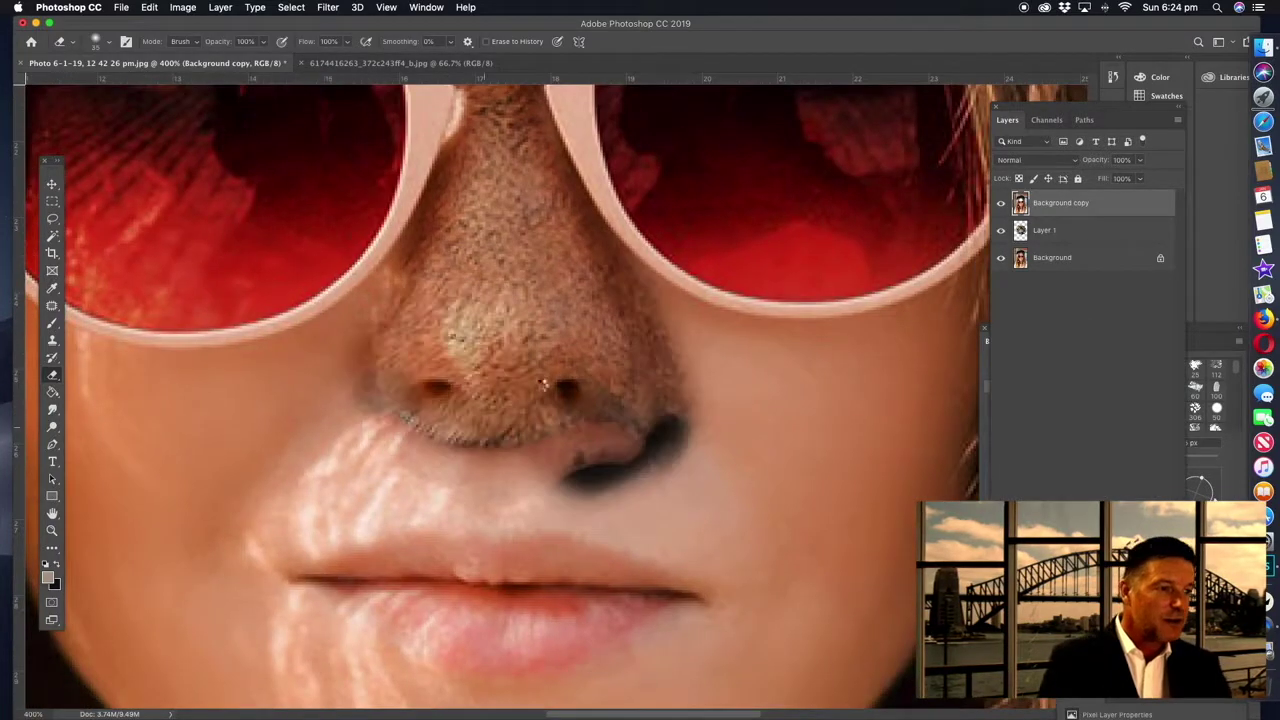
left_click_drag(380, 320, 300, 440)
mouse_move(600, 320)
left_mouse_down()
mouse_move(800, 370)
mouse_move(880, 340)
left_mouse_up()
scroll(703, 347, "right", 5)
left_click_drag(703, 347, 700, 529)
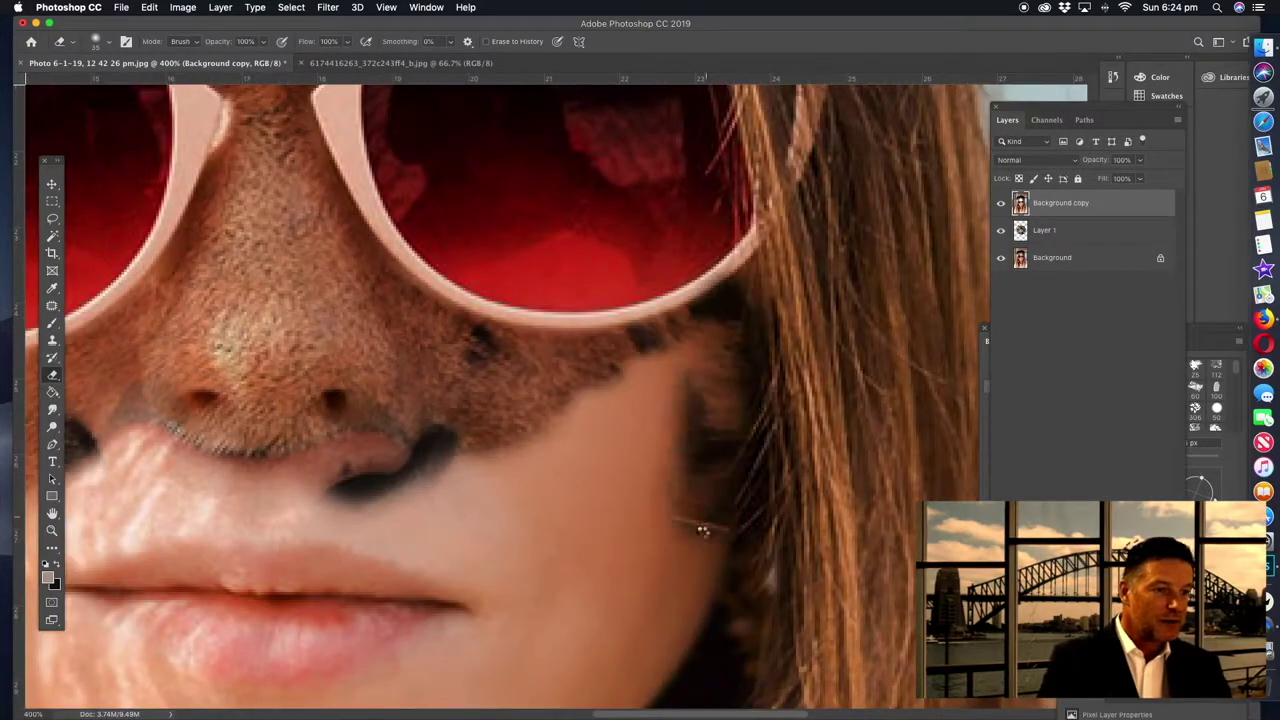
scroll(651, 337, "left", 5)
scroll(651, 337, "down", 2)
mouse_move(520, 440)
left_mouse_down()
mouse_move(700, 449)
mouse_move(830, 480)
left_mouse_up()
left_click_drag(500, 350, 373, 405)
scroll(373, 405, "left", 5)
scroll(373, 405, "up", 1)
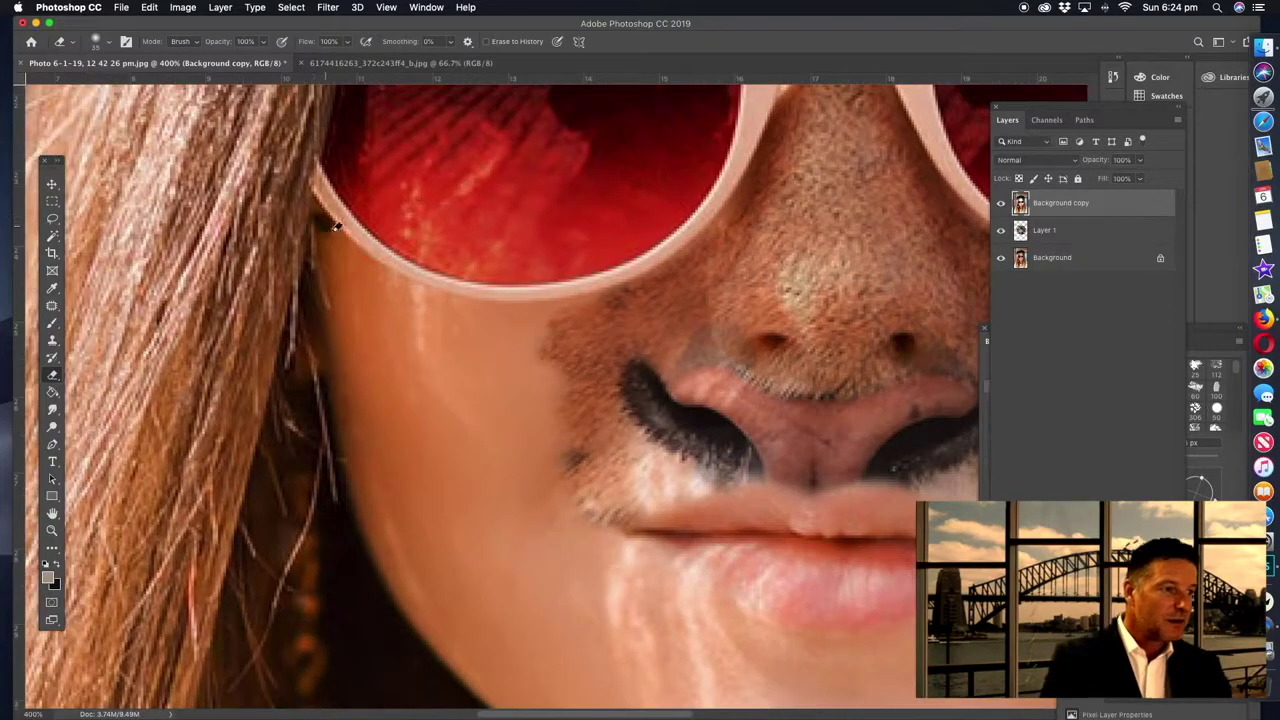
Step: Rotate the view and reveal stripes along the eyebrow and under the lower lip, then zoom to check
key("r")
left_click_drag(519, 356, 571, 257)
left_click_drag(400, 200, 697, 216)
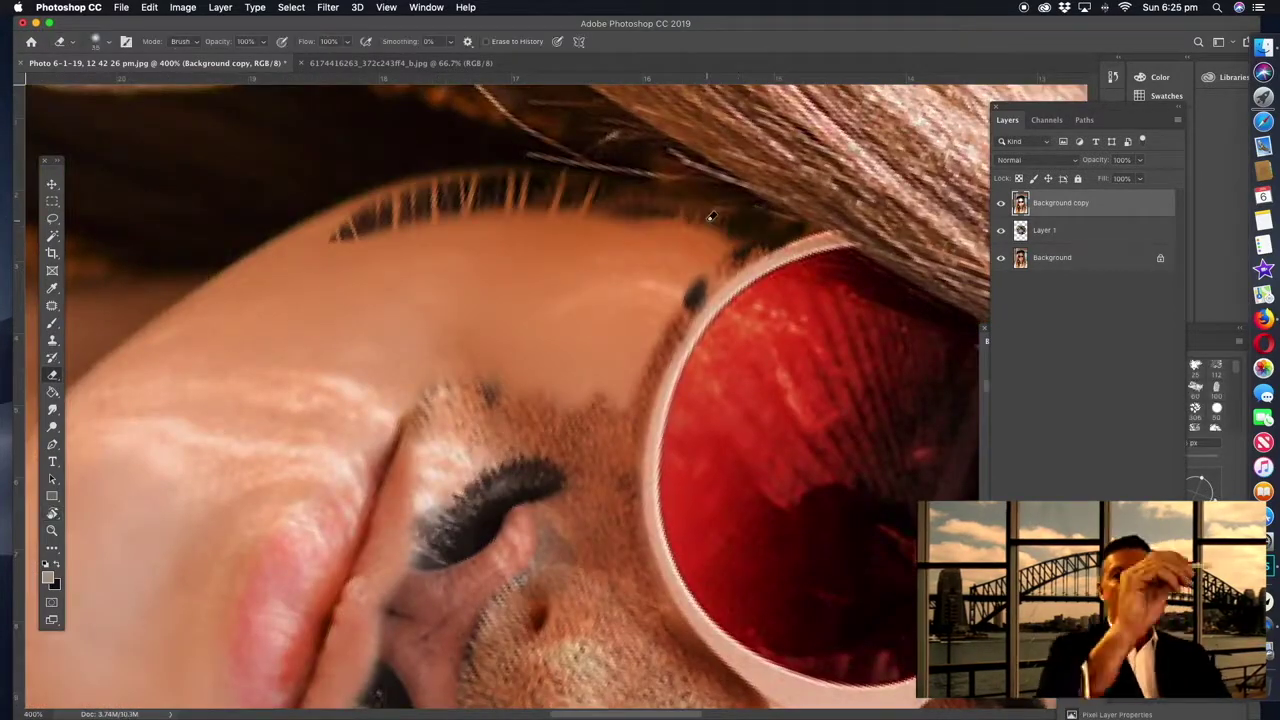
left_click_drag(474, 315, 600, 300)
mouse_move(440, 250)
left_mouse_down()
mouse_move(380, 337)
mouse_move(500, 420)
mouse_move(735, 450)
mouse_move(494, 563)
mouse_move(734, 534)
left_mouse_up()
scroll(500, 420, "down", 3)
scroll(748, 414, "right", 5)
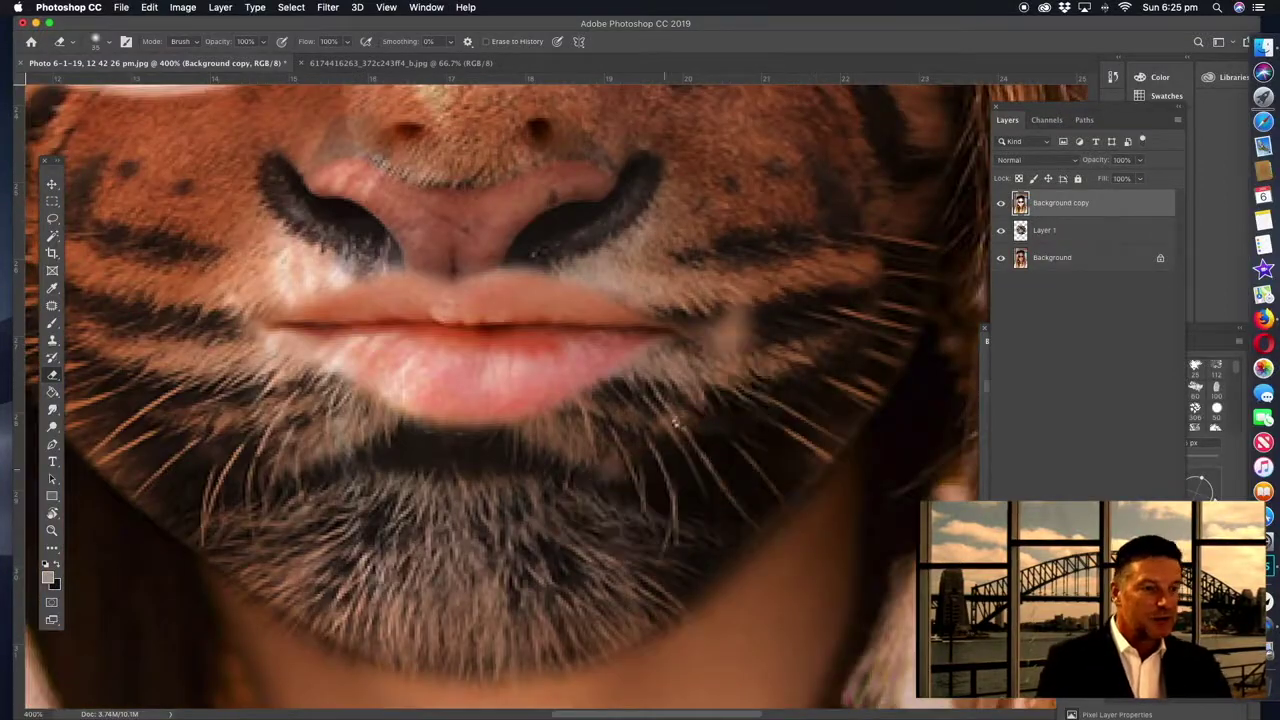
key("z")
left_click(482, 439, "alt")
left_click(600, 518, "alt")
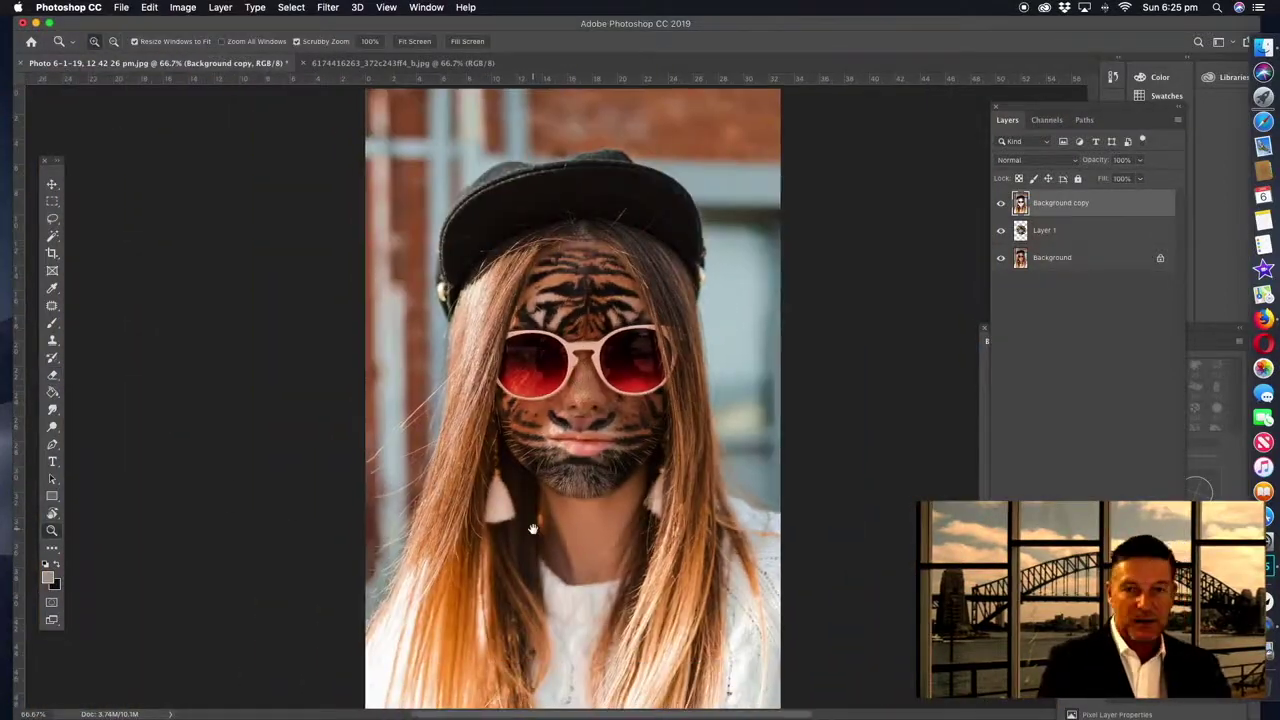
left_click(600, 518)
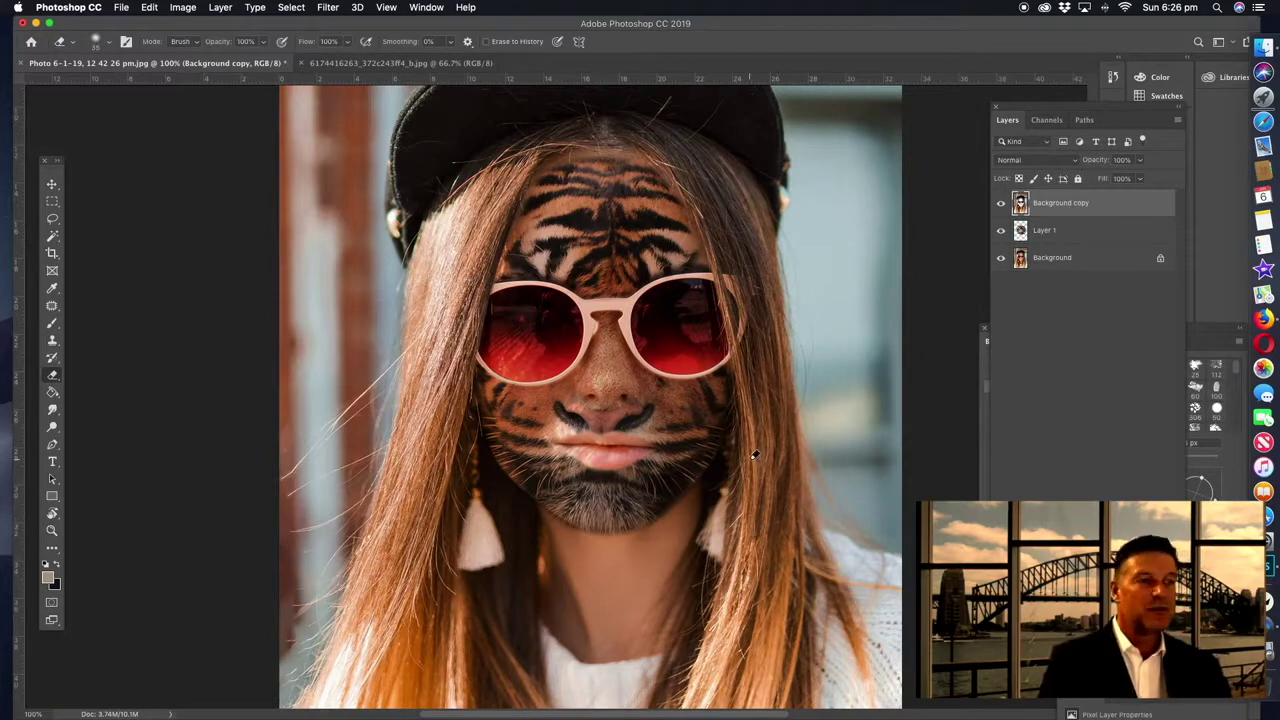